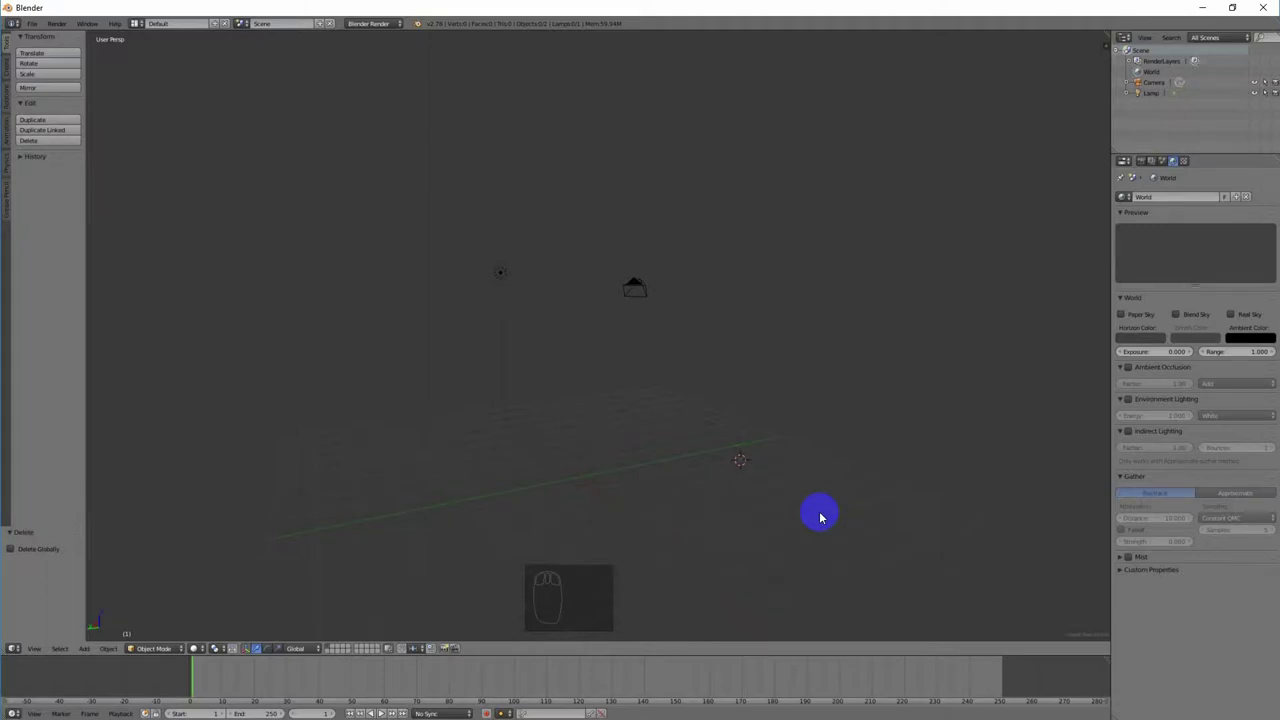
# Step: Reset the 3D cursor to the scene origin and add a plane mesh there
pyautogui.moveTo(846, 511)
pyautogui.mouseDown(button='middle')
pyautogui.moveTo(860, 511)
pyautogui.moveTo(826, 506)
pyautogui.moveTo(883, 511)
pyautogui.moveTo(831, 509)
pyautogui.moveTo(857, 545)
pyautogui.moveTo(877, 509)
pyautogui.moveTo(834, 517)
pyautogui.moveTo(860, 516)
pyautogui.mouseUp(button='middle')
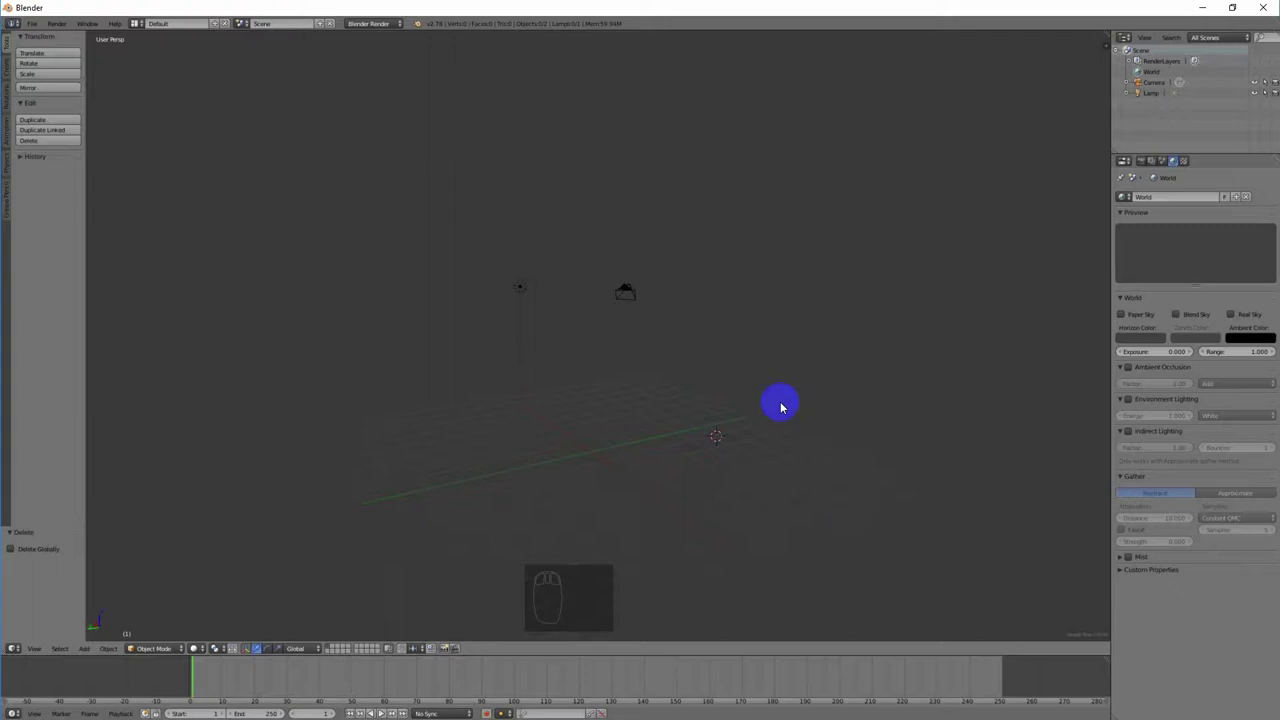
pyautogui.hotkey('shift', 'c')
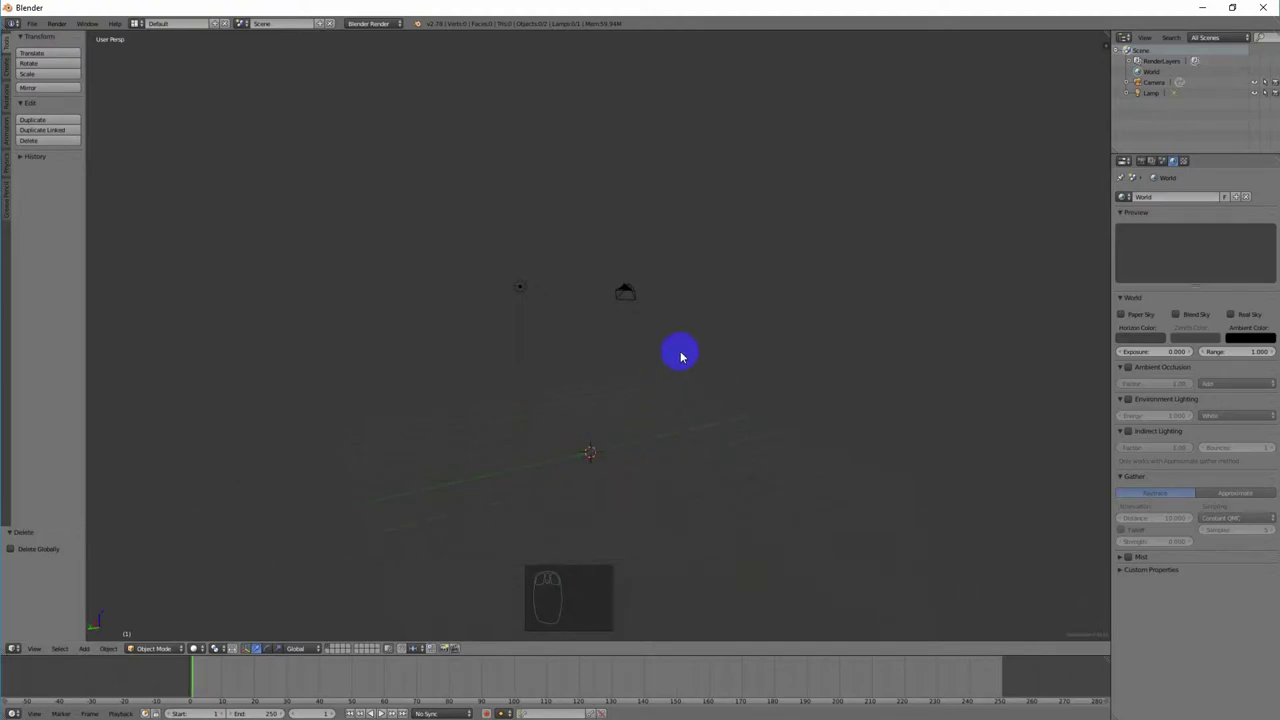
pyautogui.hotkey('shift', 'a')
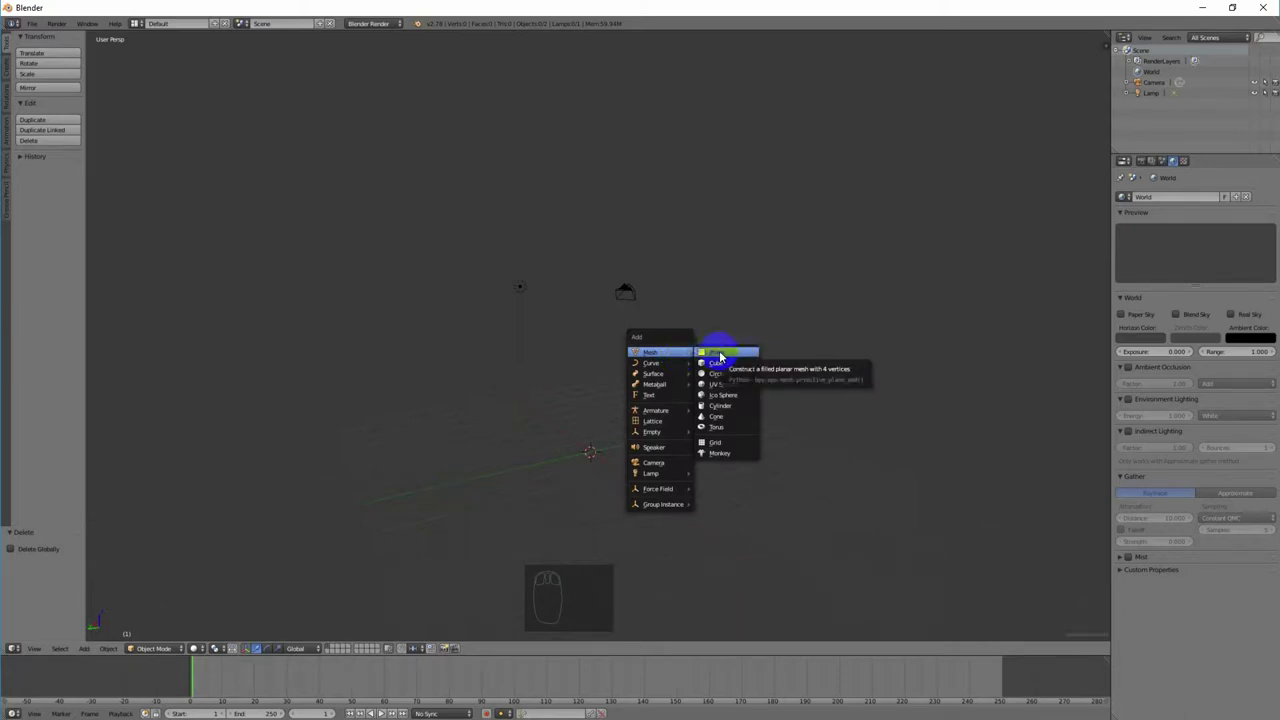
pyautogui.click(720, 355)
pyautogui.moveTo(788, 489); pyautogui.dragTo(692, 470, button='middle')
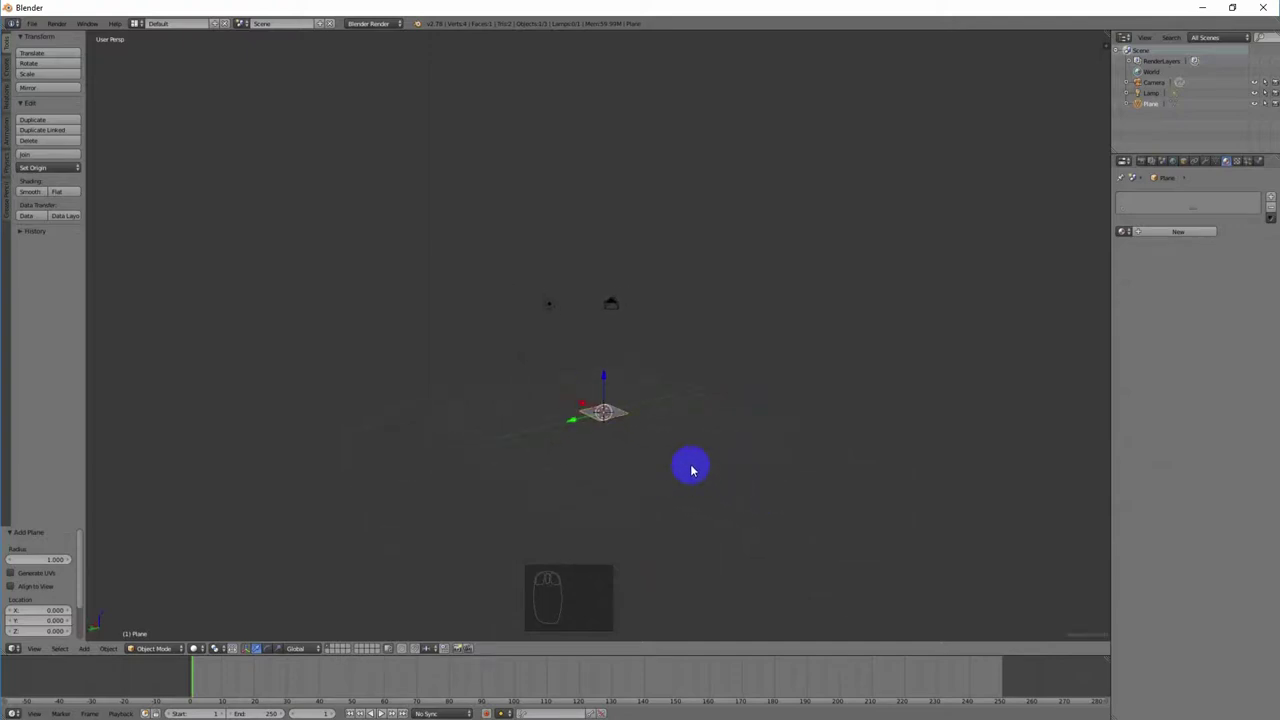
# Step: Scale the plane up uniformly by about 12.77 to form a large floor
pyautogui.press('s')
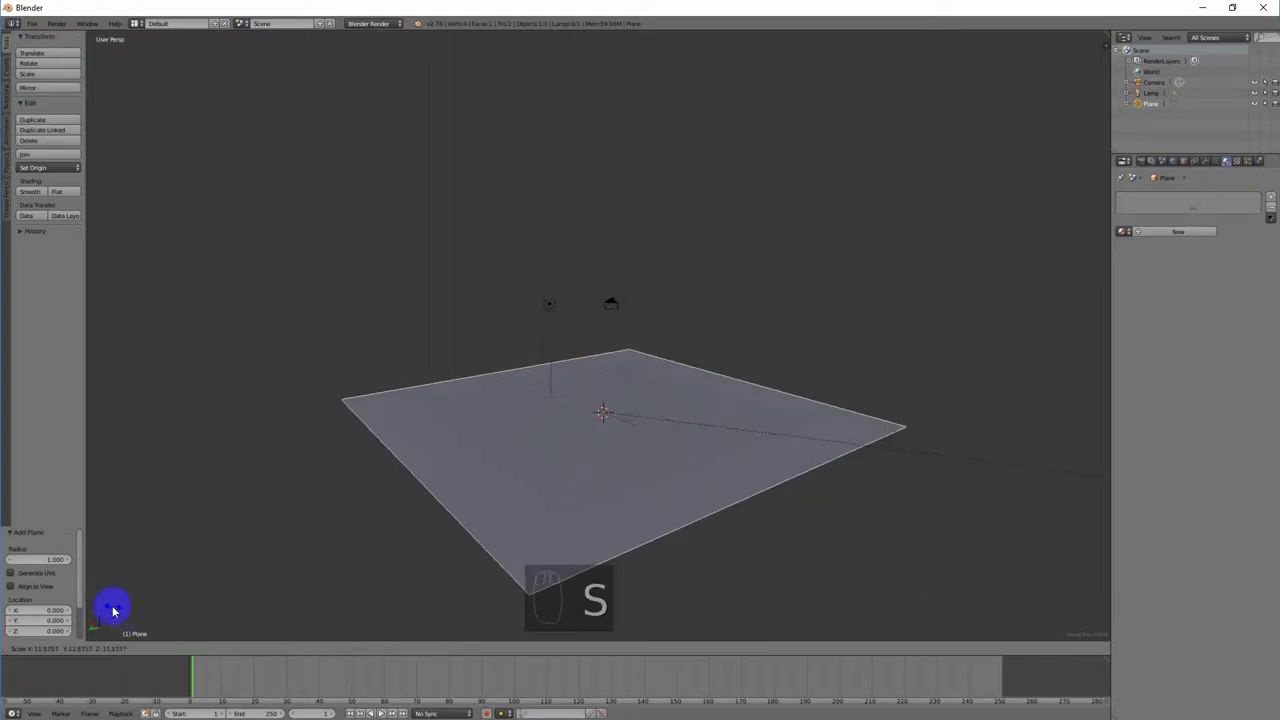
pyautogui.click(295, 568)
pyautogui.scroll(-3, 651, 529)
pyautogui.moveTo(814, 400)
pyautogui.mouseDown(button='middle')
pyautogui.moveTo(735, 448)
pyautogui.moveTo(820, 414)
pyautogui.moveTo(809, 417)
pyautogui.mouseUp(button='middle')
pyautogui.moveTo(745, 462); pyautogui.dragTo(733, 479, button='middle')
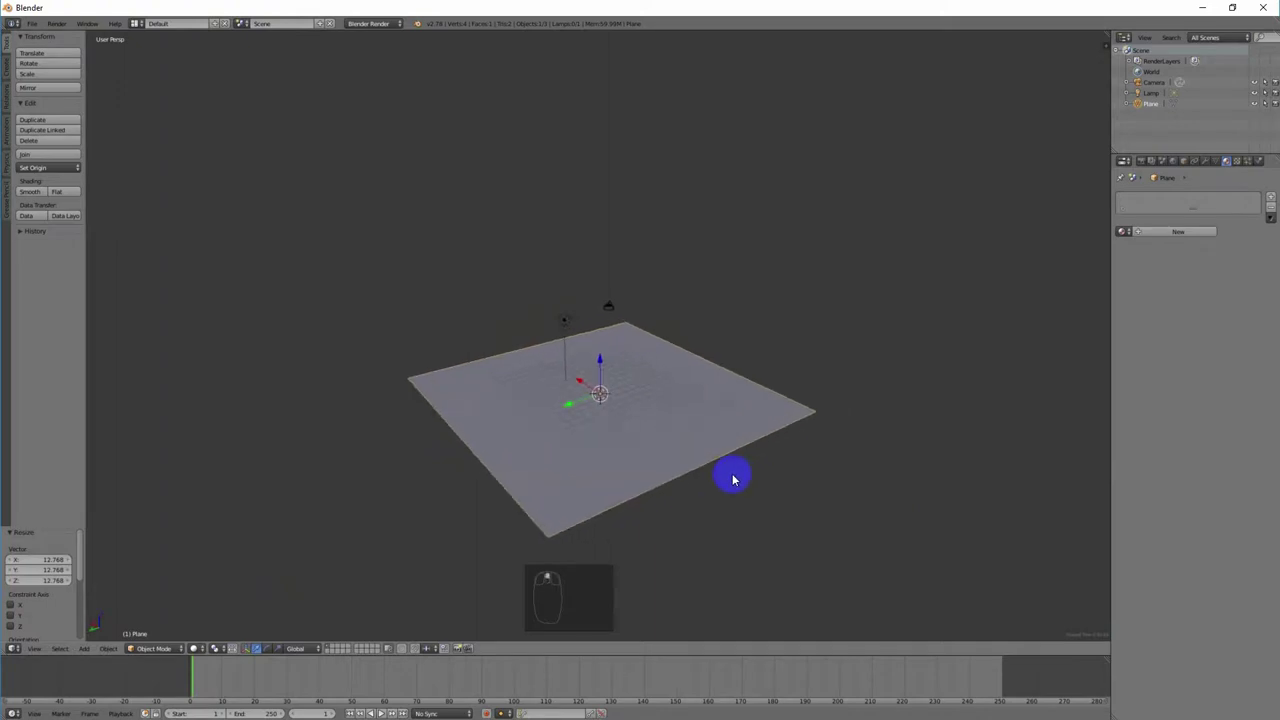
pyautogui.scroll(4, 754, 511)
pyautogui.moveTo(837, 531); pyautogui.dragTo(836, 521, button='middle')
pyautogui.scroll(-2, 836, 521)
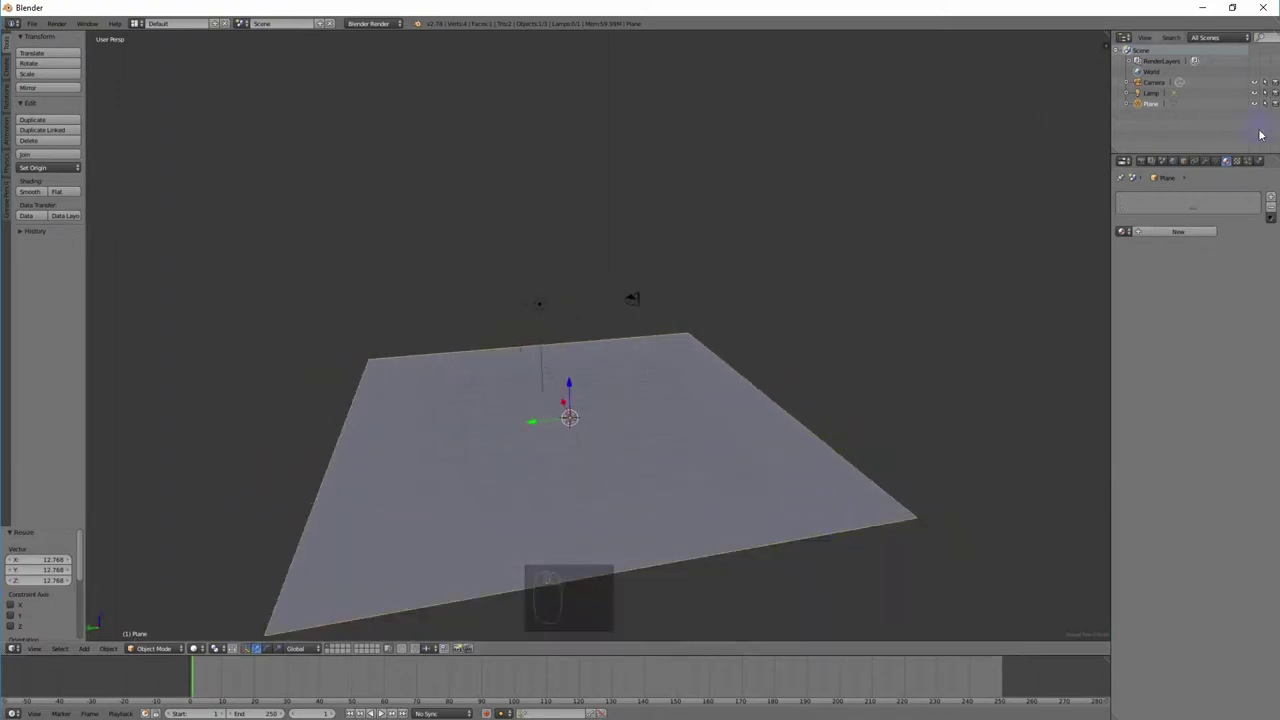
# Step: Create a new material on the floor plane
pyautogui.click(1228, 163)
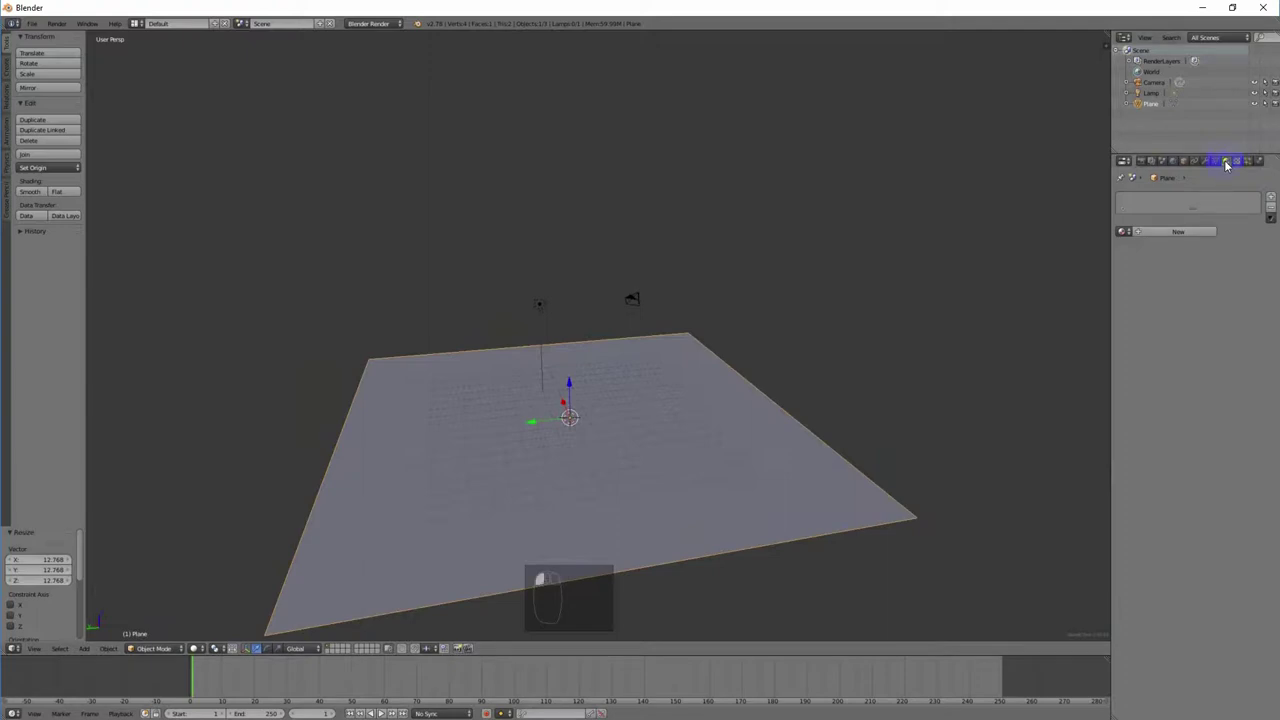
pyautogui.click(1175, 232)
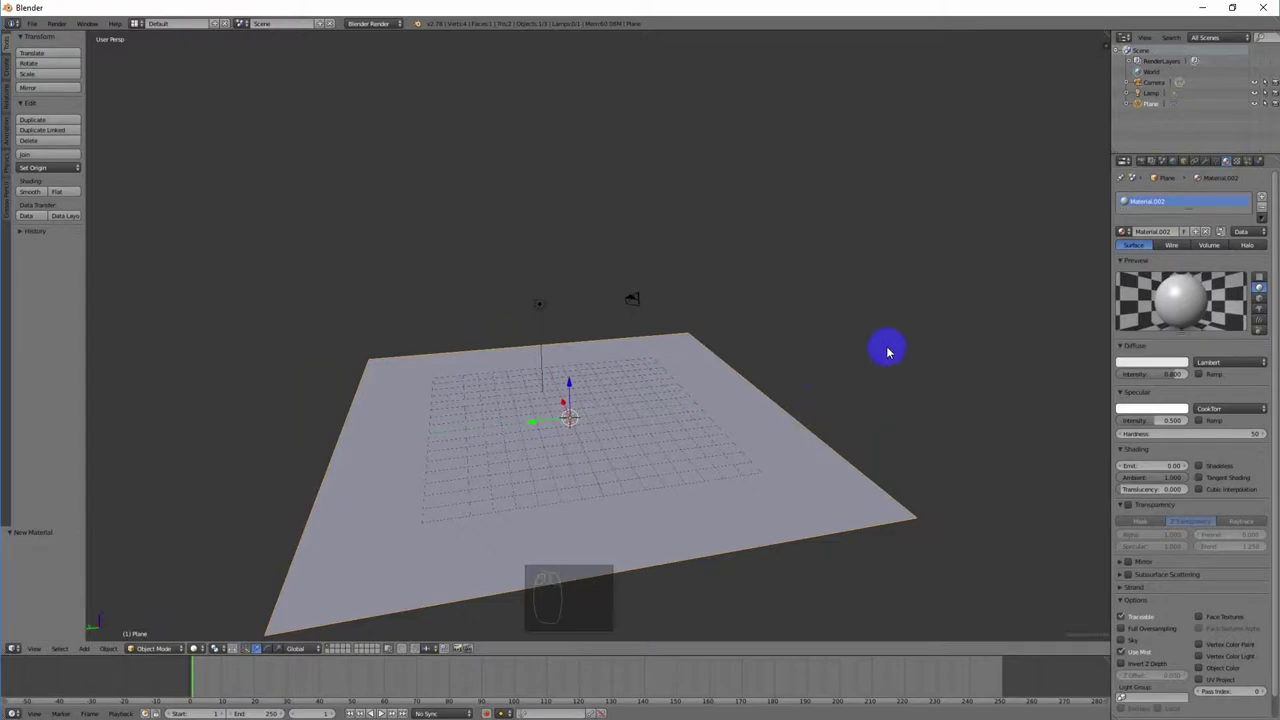
pyautogui.scroll(-5, 849, 425)
pyautogui.moveTo(863, 389)
pyautogui.mouseDown(button='middle')
pyautogui.moveTo(821, 402)
pyautogui.moveTo(863, 397)
pyautogui.mouseUp(button='middle')
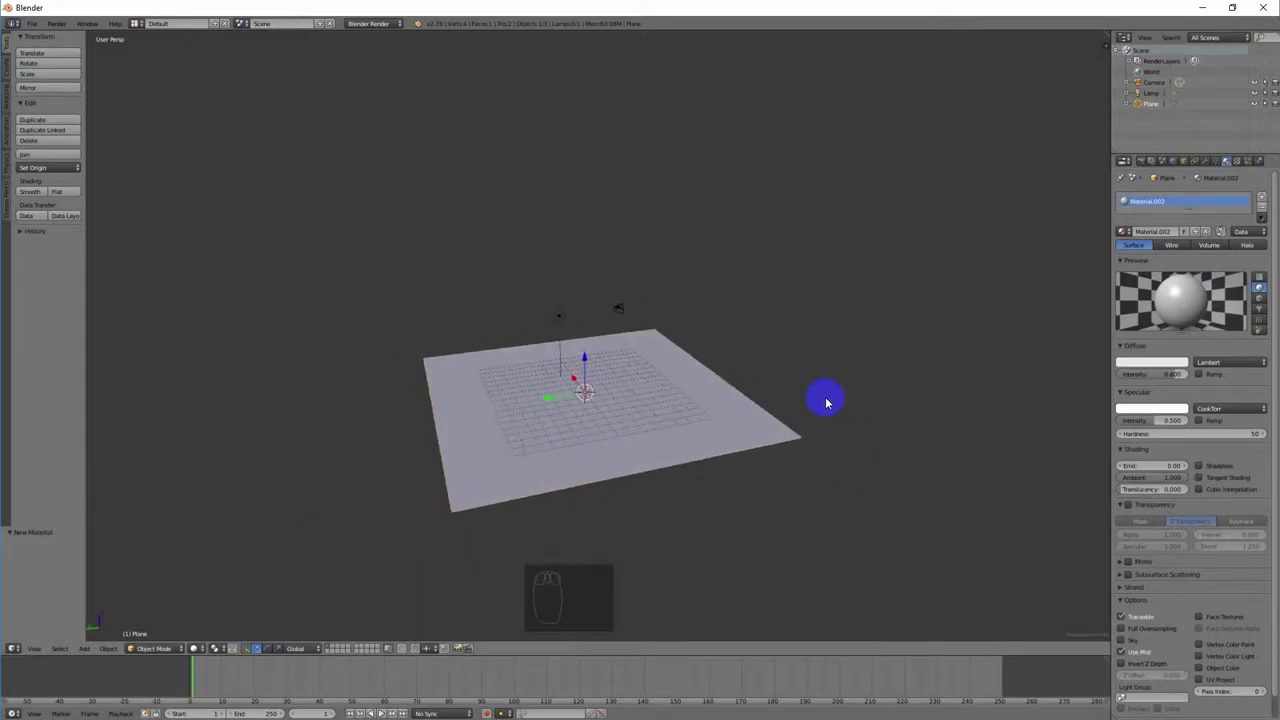
pyautogui.scroll(3, 826, 402)
pyautogui.scroll(-2, 827, 405)
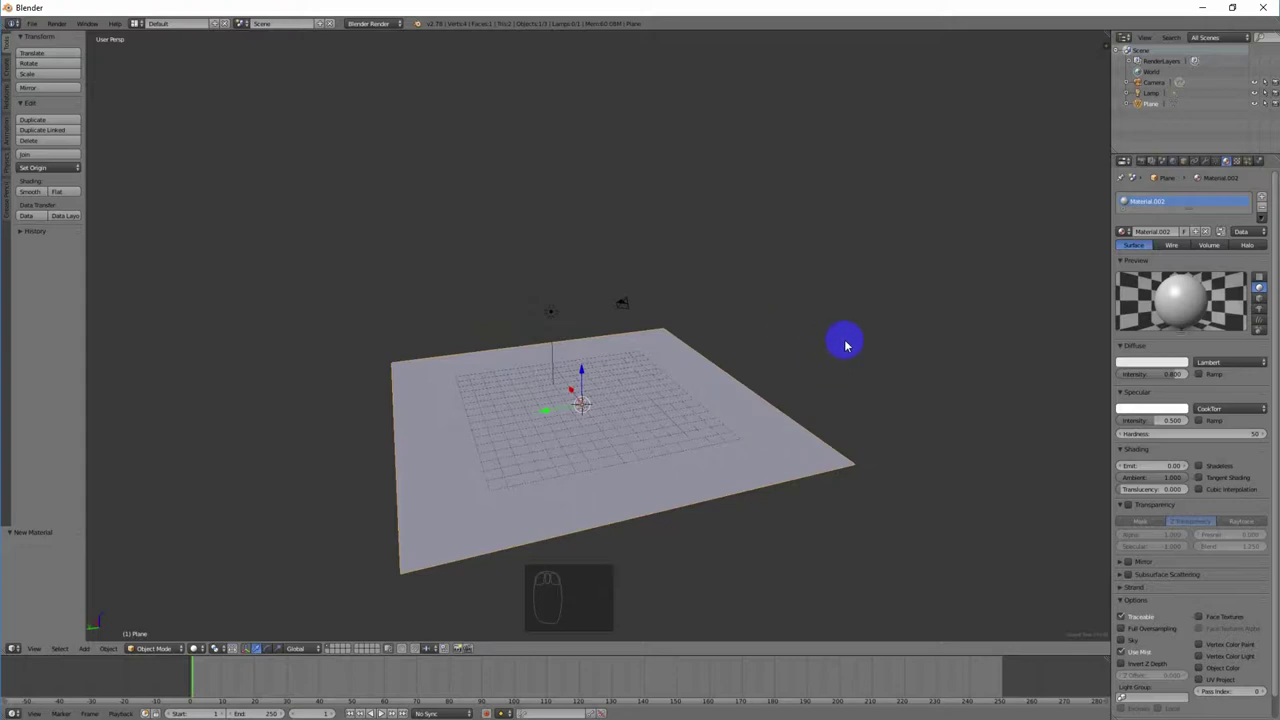
pyautogui.moveTo(894, 437); pyautogui.dragTo(884, 437, button='middle')
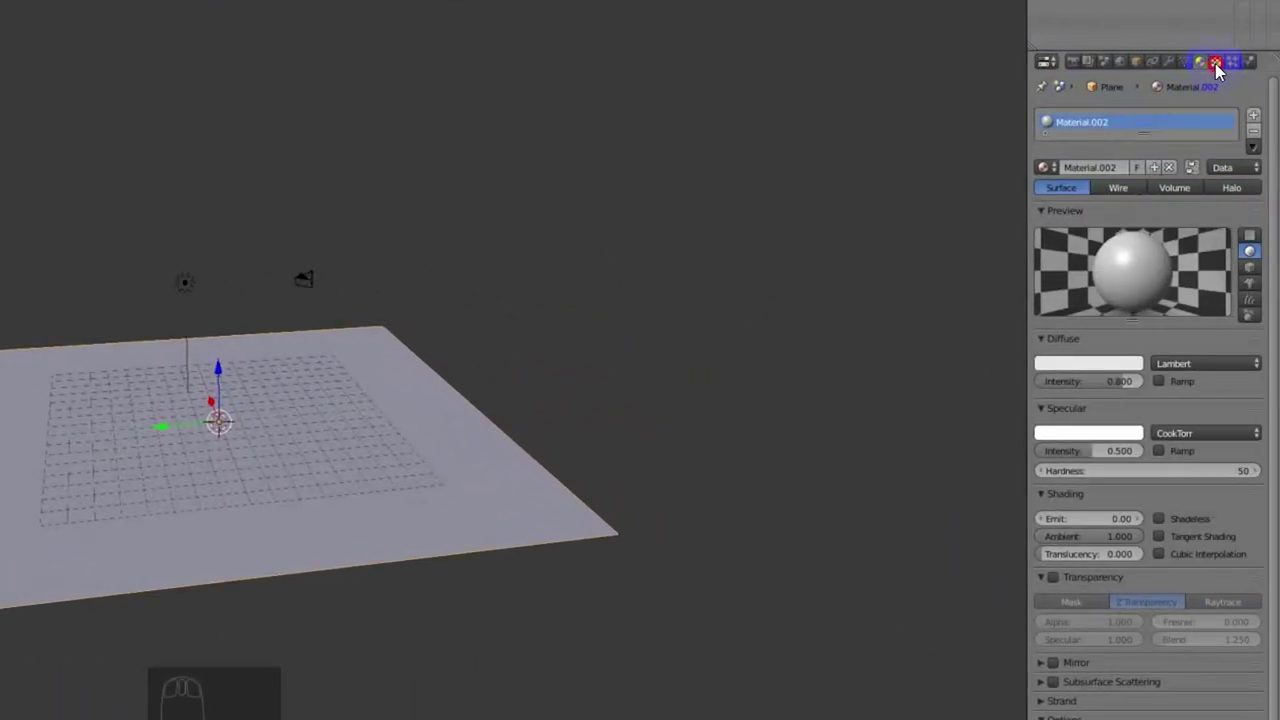
# Step: Add an image texture to the floor material using ip.jpg from the Desktop and test-render the scene
pyautogui.click(1216, 63)
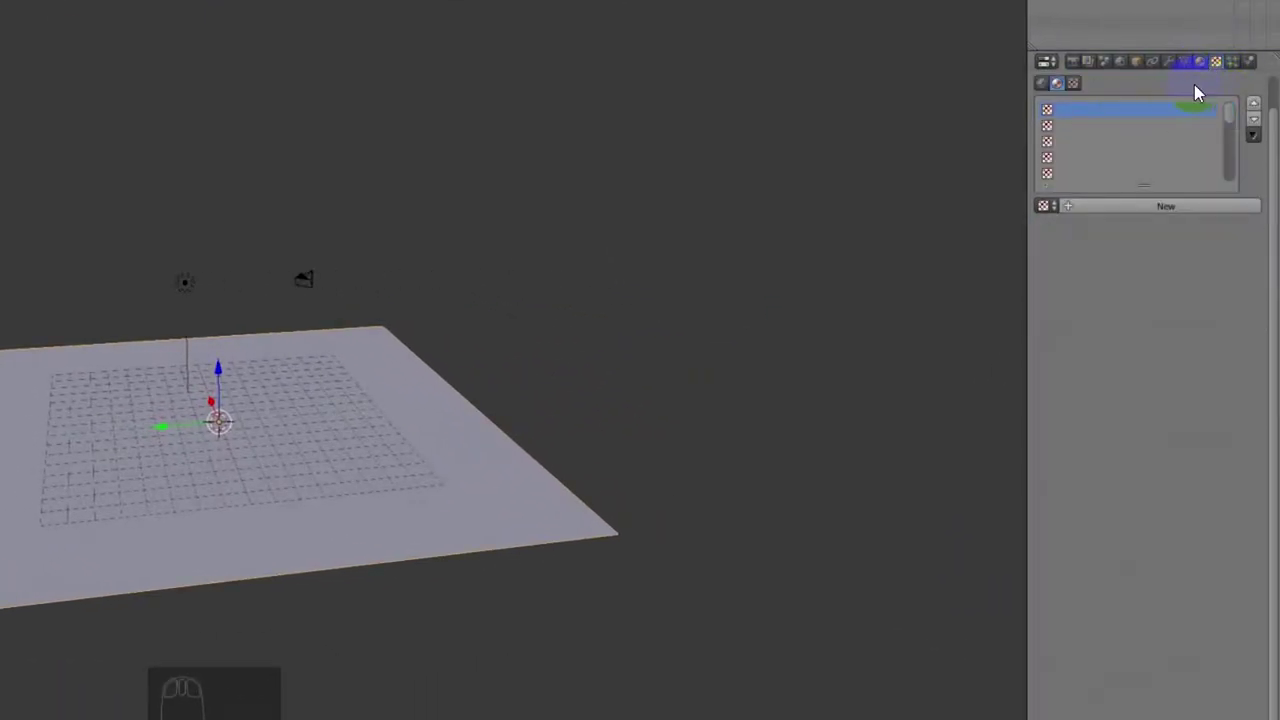
pyautogui.click(1131, 206)
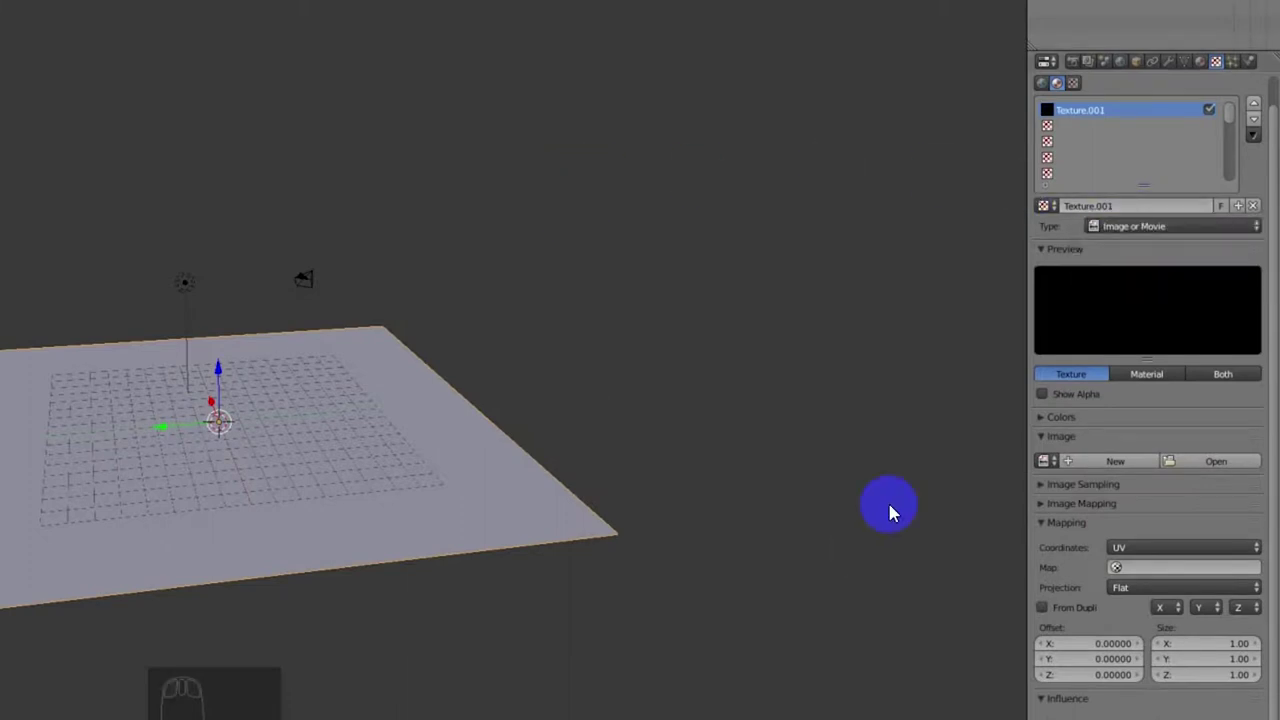
pyautogui.click(1208, 462)
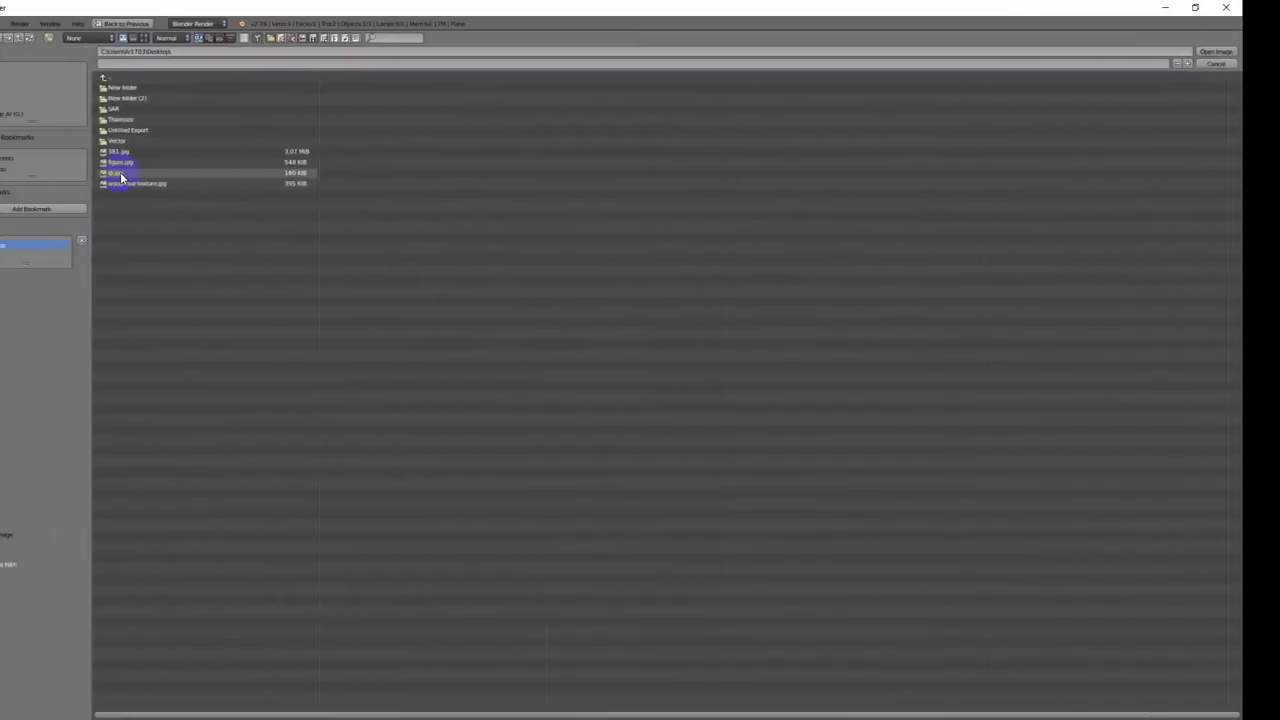
pyautogui.click(120, 174)
pyautogui.click(1216, 51)
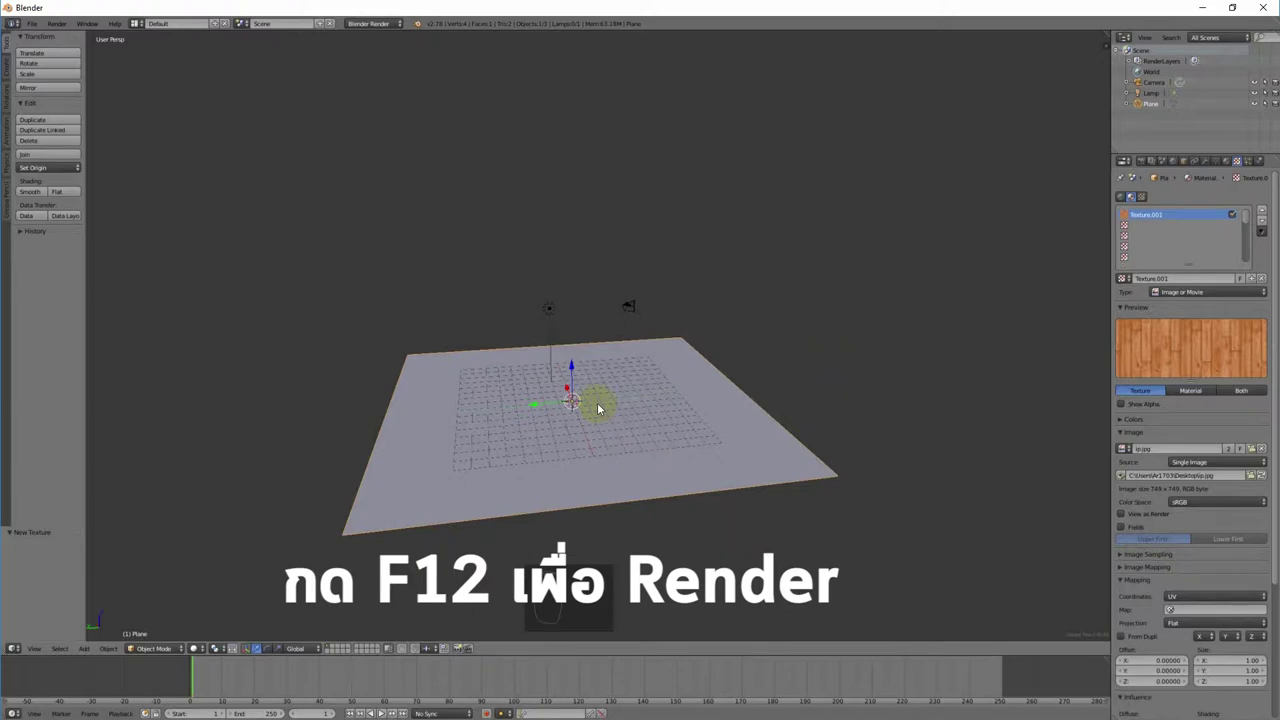
pyautogui.press('F12')
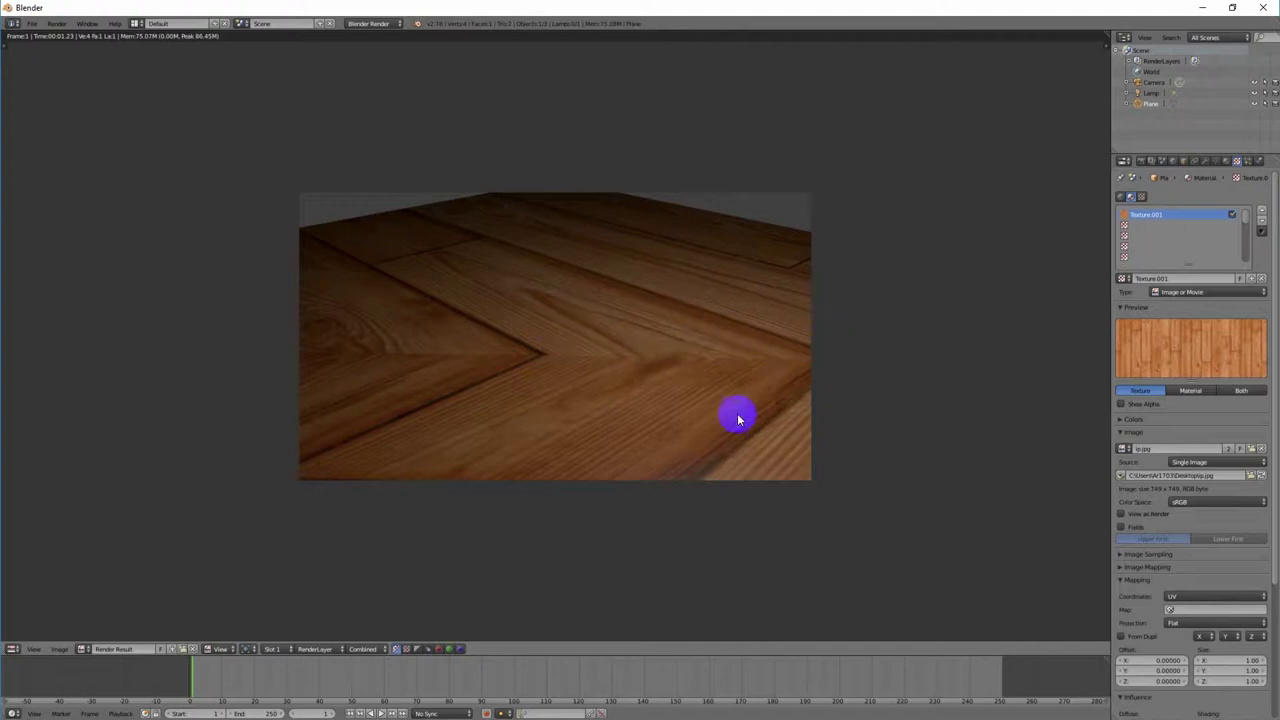
pyautogui.press('Escape')
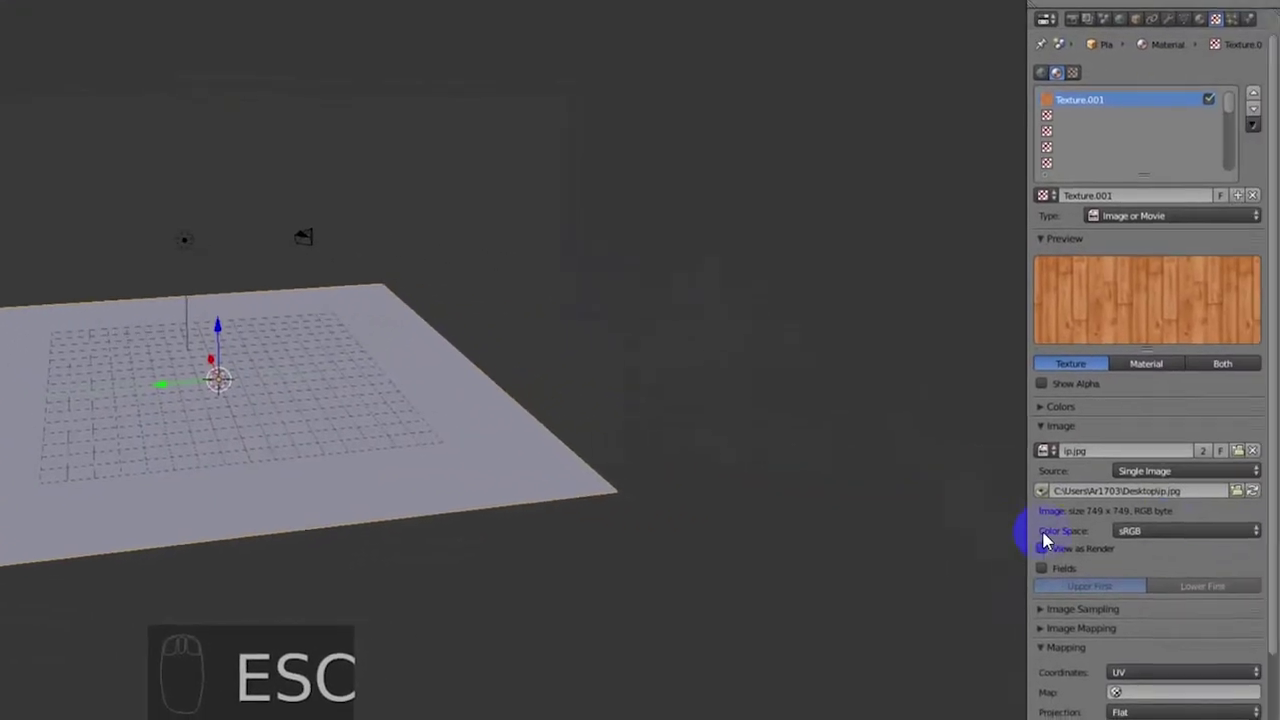
# Step: Set the floor texture's mapping coordinates to Object and render the scene again
pyautogui.scroll(-3, 1160, 523)
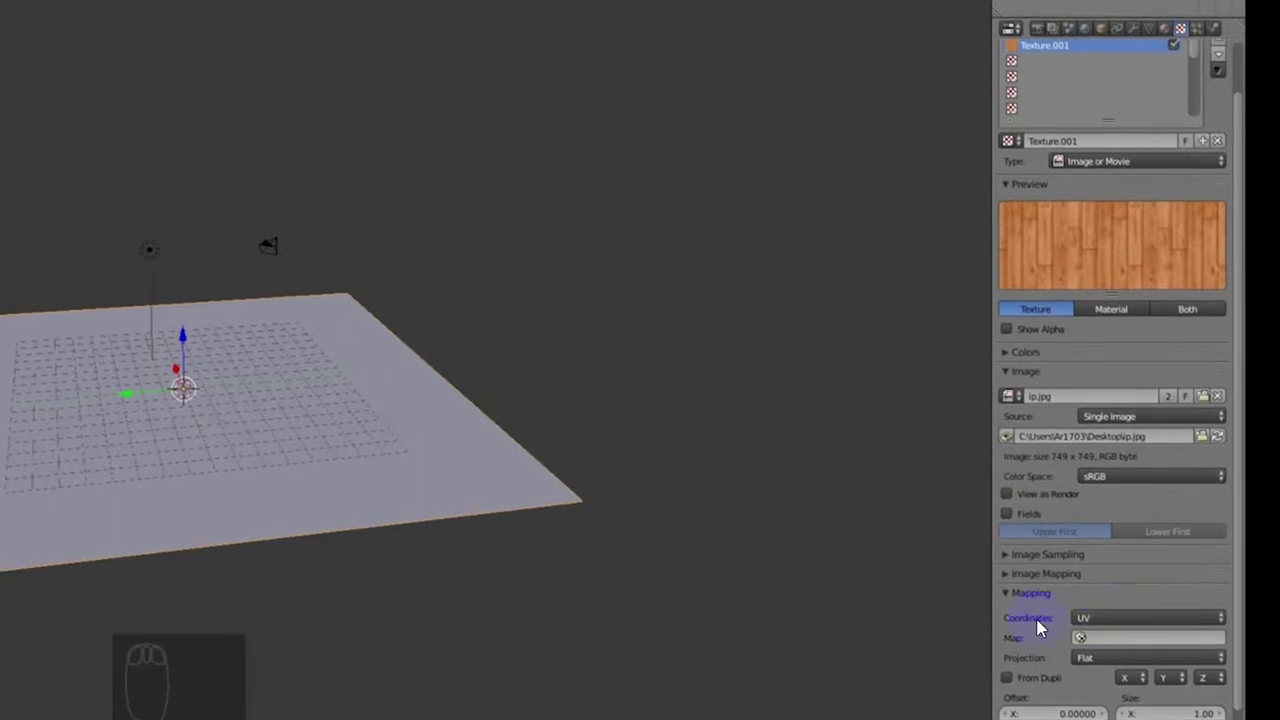
pyautogui.click(1138, 626)
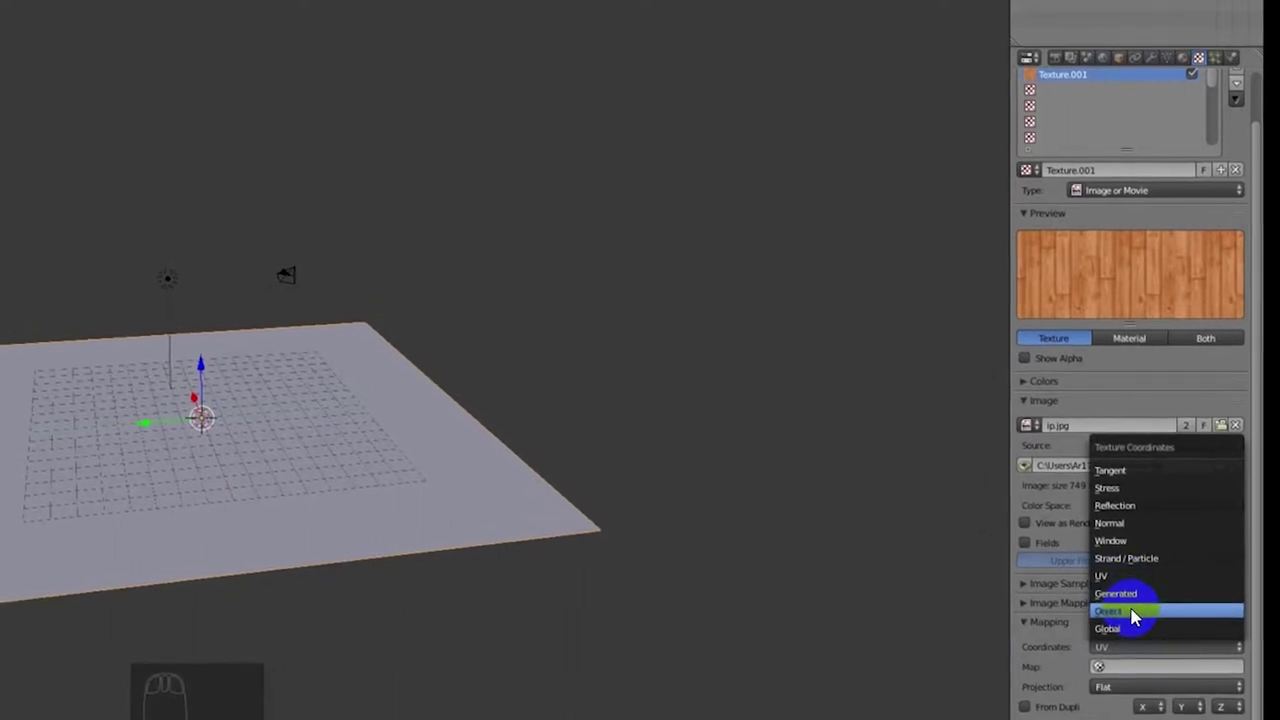
pyautogui.click(1062, 591)
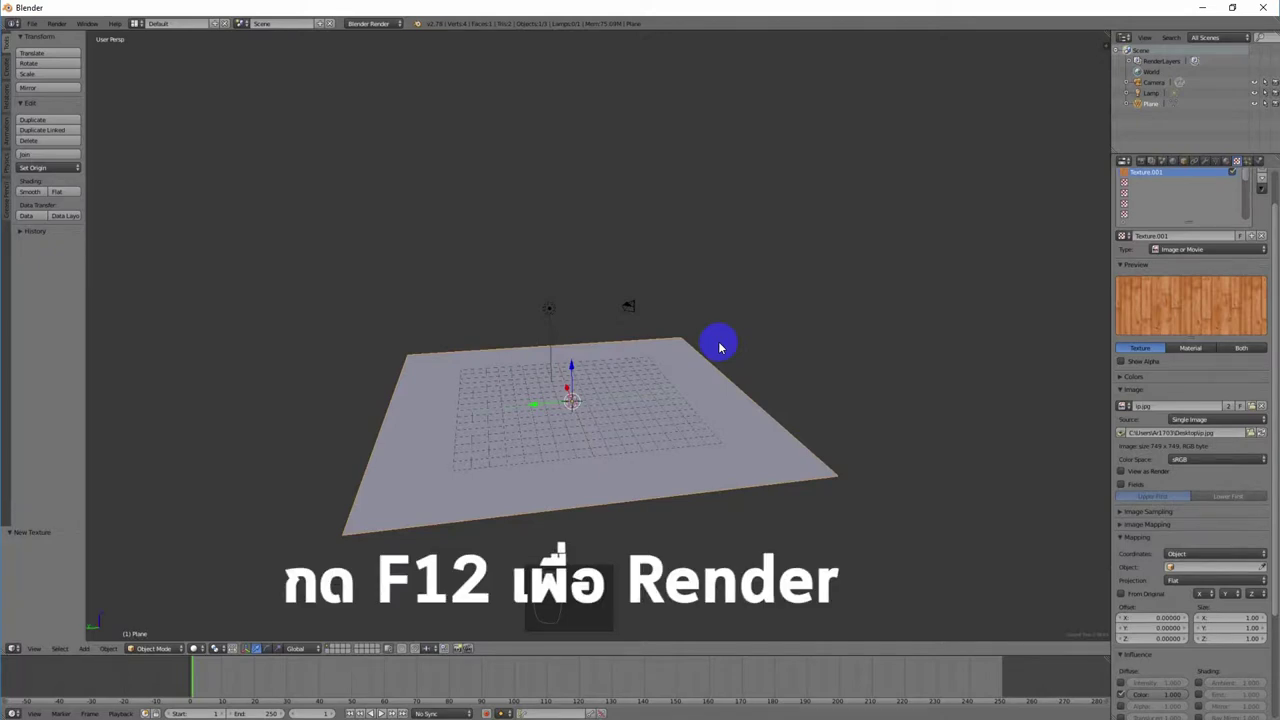
pyautogui.press('F12')
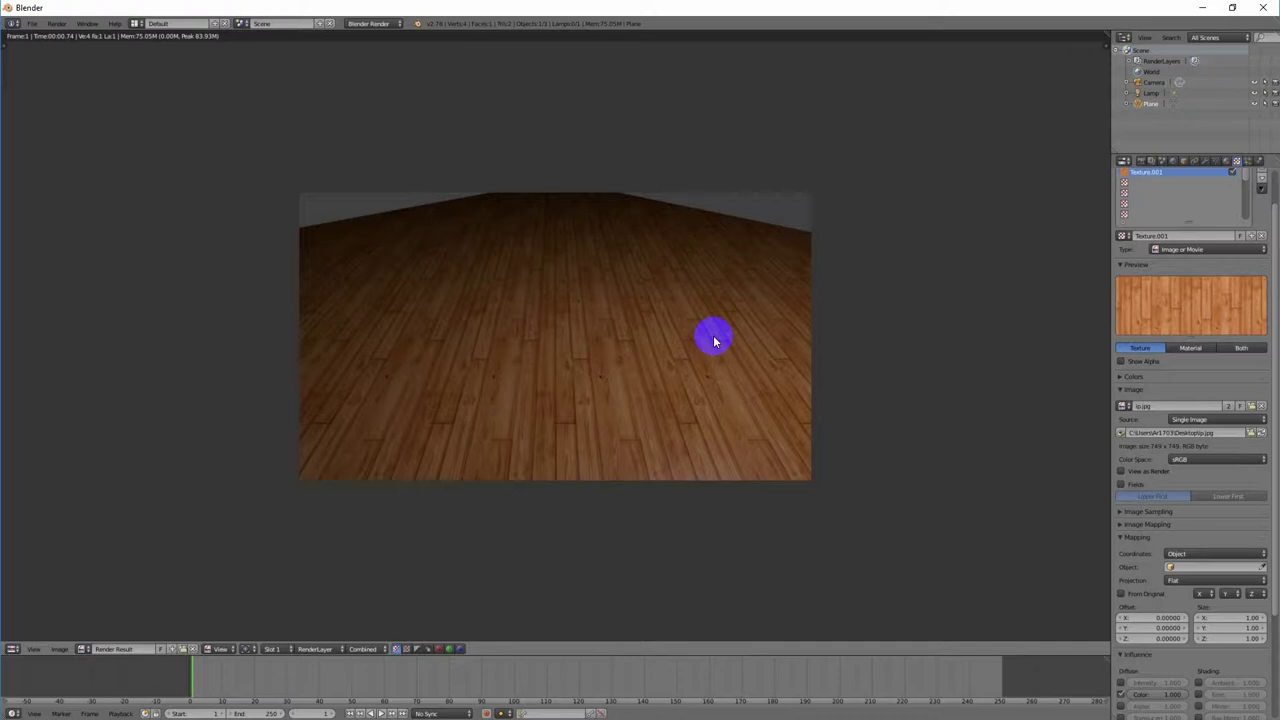
pyautogui.press('Escape')
# Step: Add a second plane at the origin and rotate it 90° in the front view so it stands upright
pyautogui.moveTo(743, 360); pyautogui.dragTo(667, 436, button='middle')
pyautogui.rightClick(714, 463)
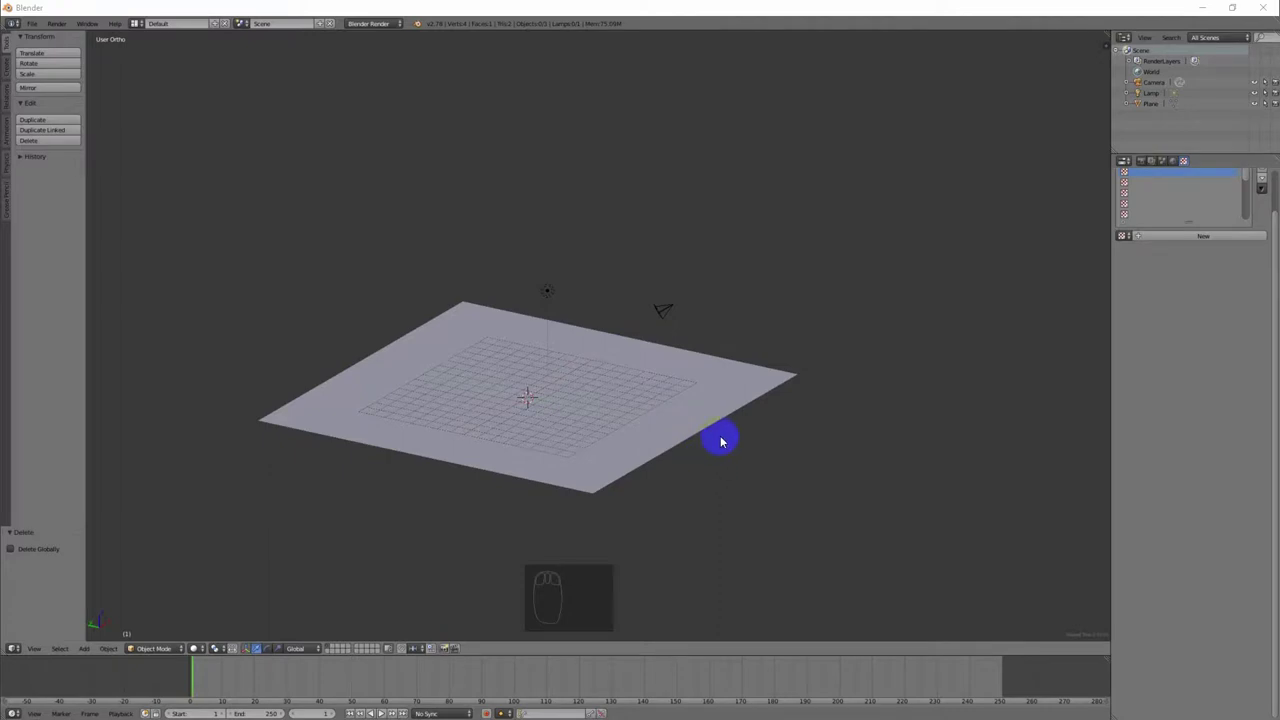
pyautogui.scroll(3, 612, 438)
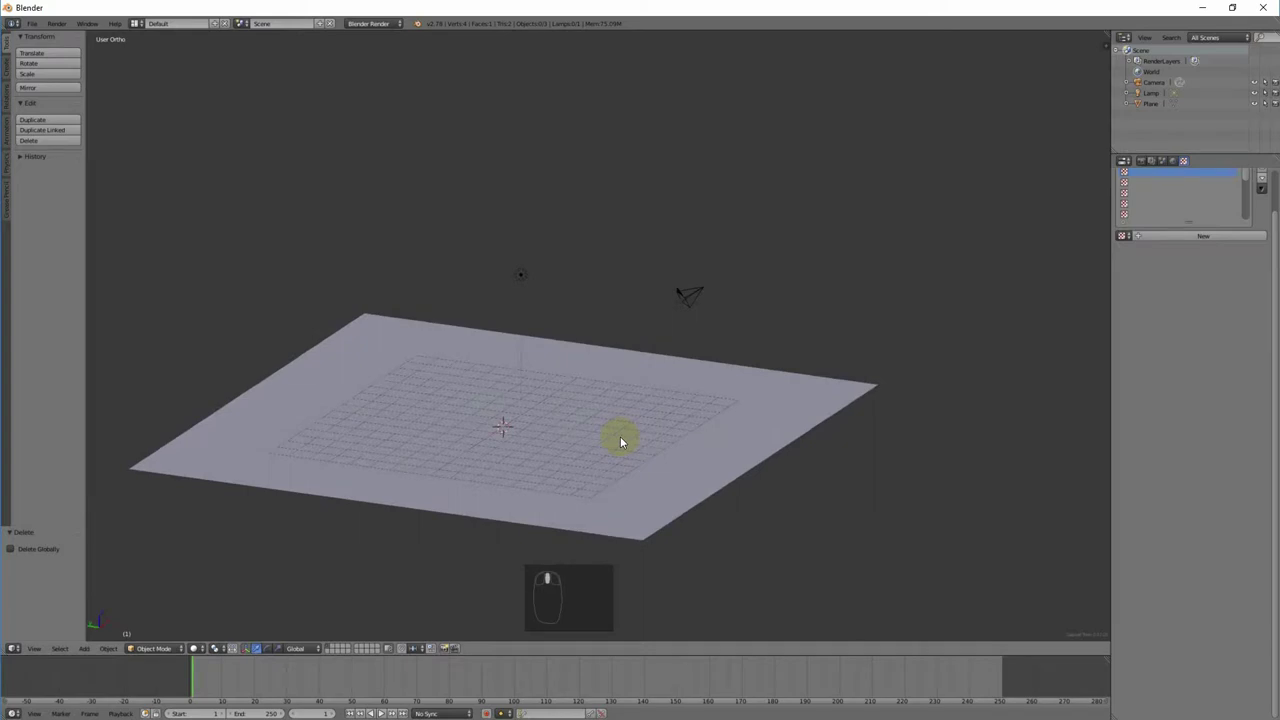
pyautogui.hotkey('shift', 'a')
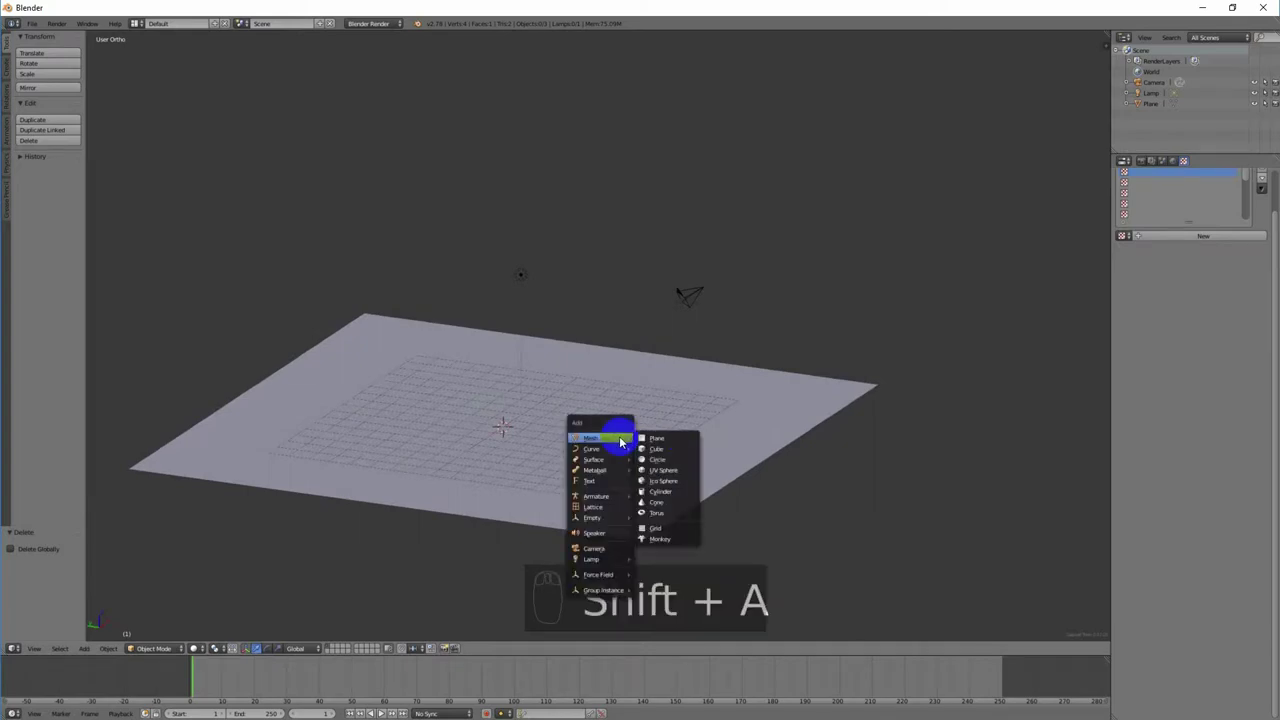
pyautogui.click(661, 438)
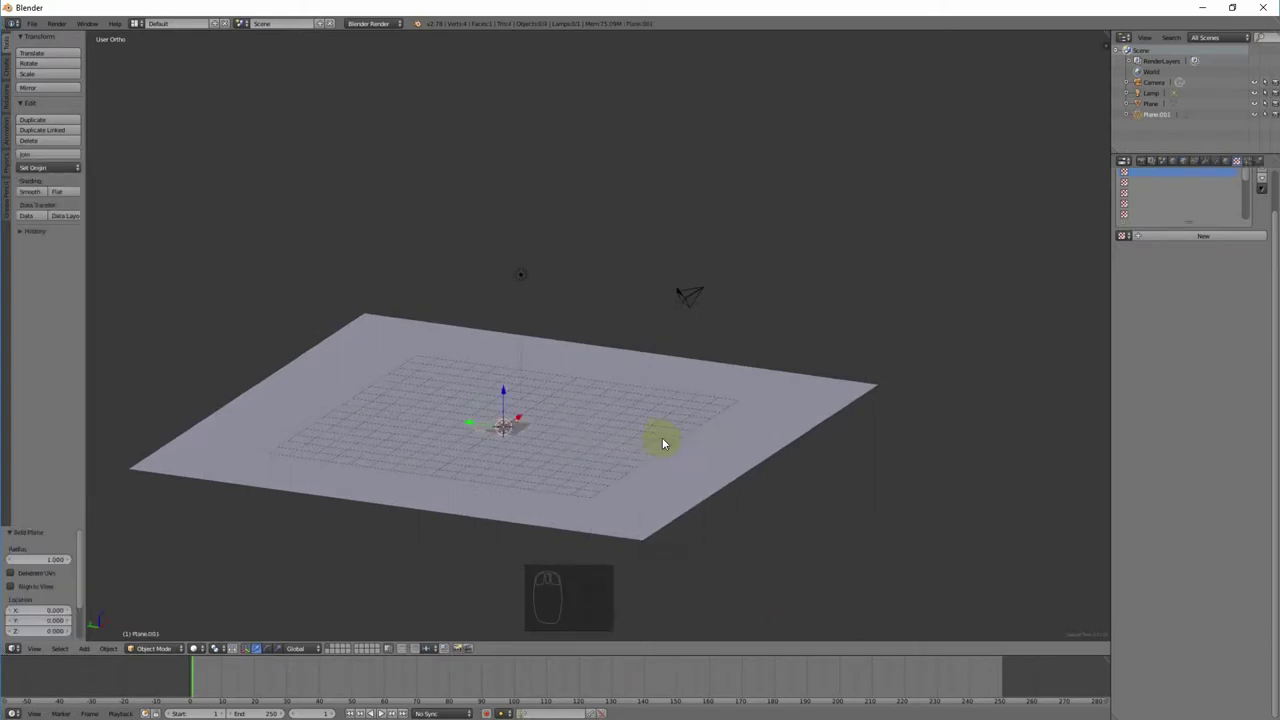
pyautogui.press('KP_1')
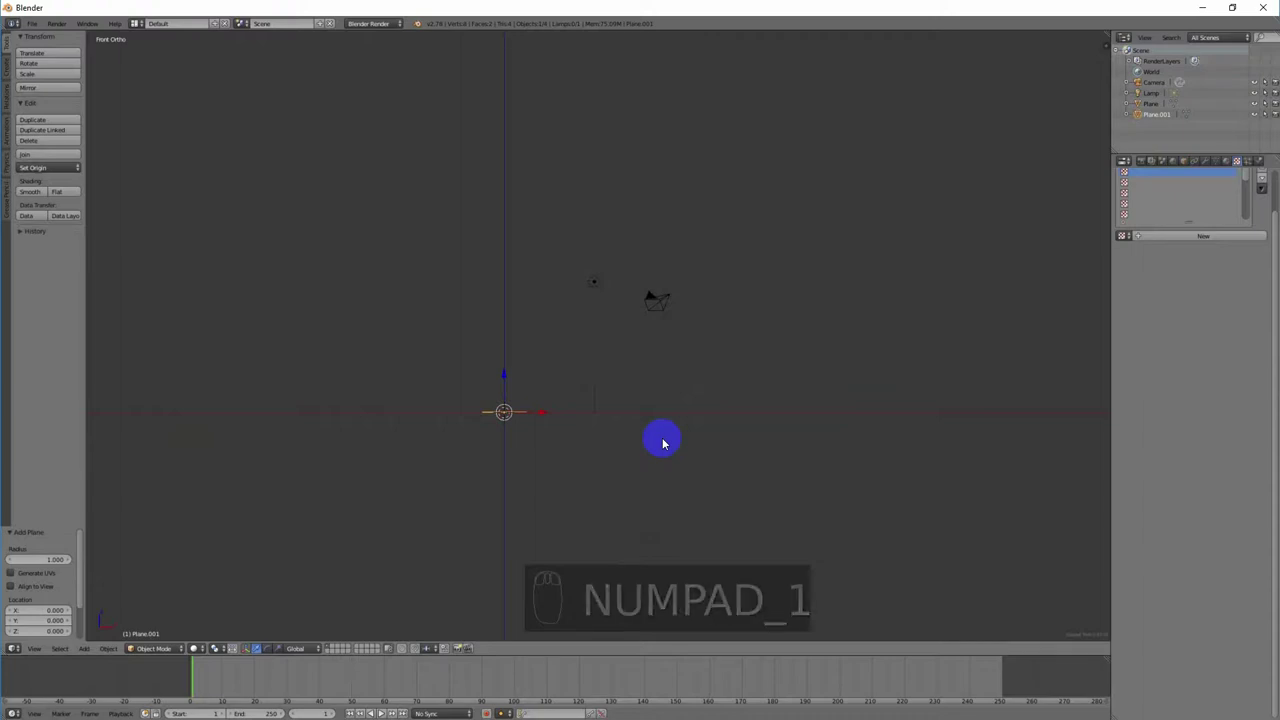
pyautogui.press('r')
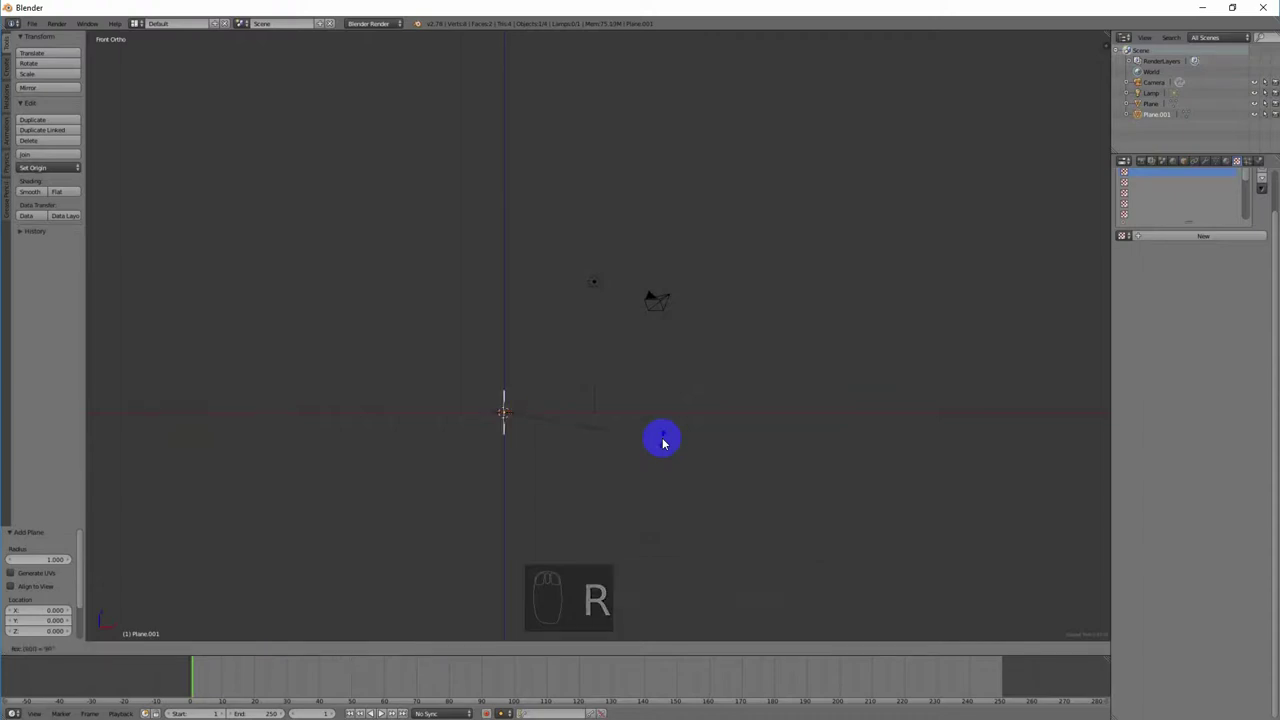
pyautogui.press('Return')
# Step: Scale the upright plane up uniformly until it spans almost the full width of the floor
pyautogui.moveTo(600, 366); pyautogui.dragTo(607, 400, button='middle')
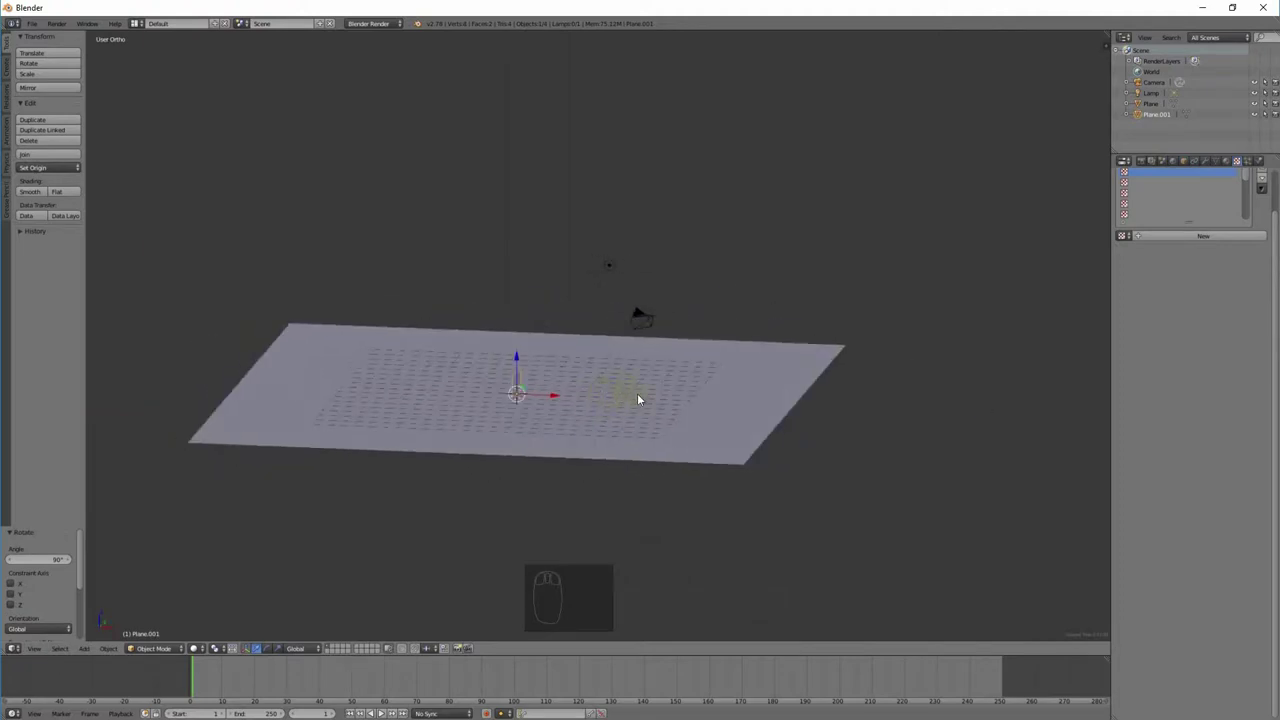
pyautogui.press('s')
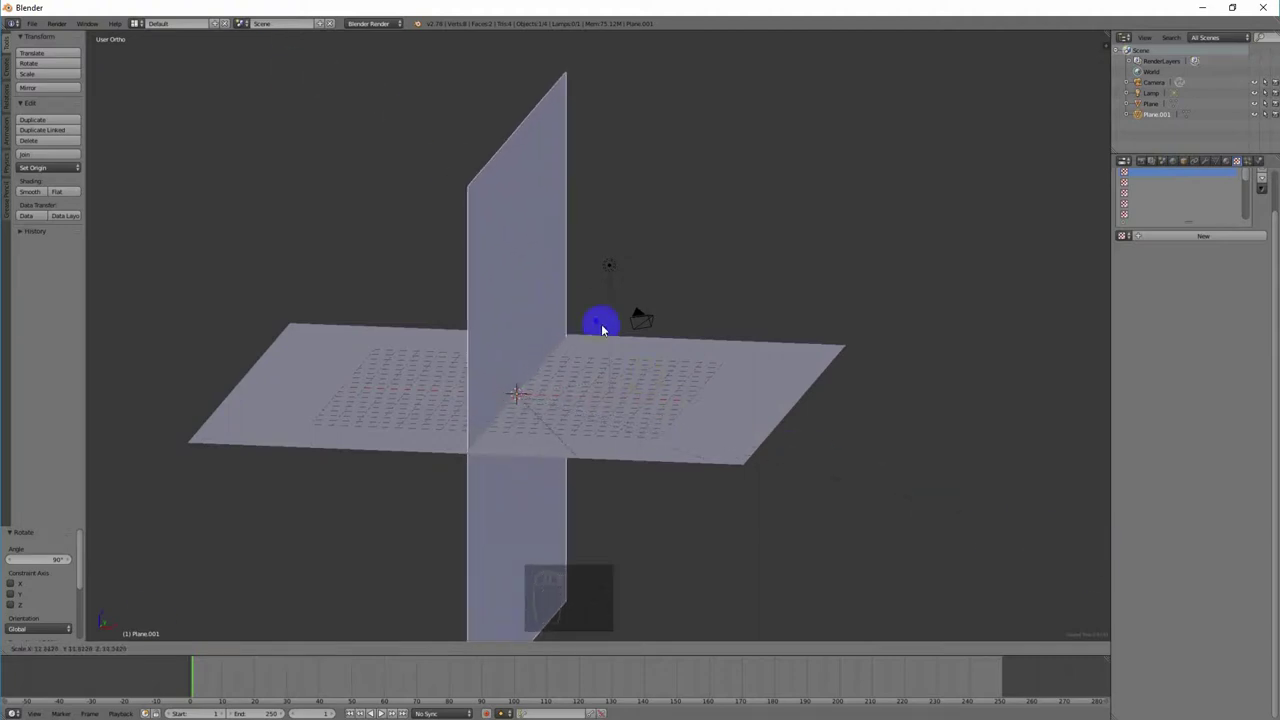
pyautogui.click(629, 346)
pyautogui.scroll(-2, 637, 300)
pyautogui.scroll(-1, 637, 300)
# Step: Move the upright wall plane about -8.39 along the X axis towards the floor's edge
pyautogui.moveTo(588, 375); pyautogui.dragTo(484, 366)
pyautogui.moveTo(740, 189)
pyautogui.mouseDown(button='middle')
pyautogui.moveTo(617, 211)
pyautogui.moveTo(717, 199)
pyautogui.mouseUp(button='middle')
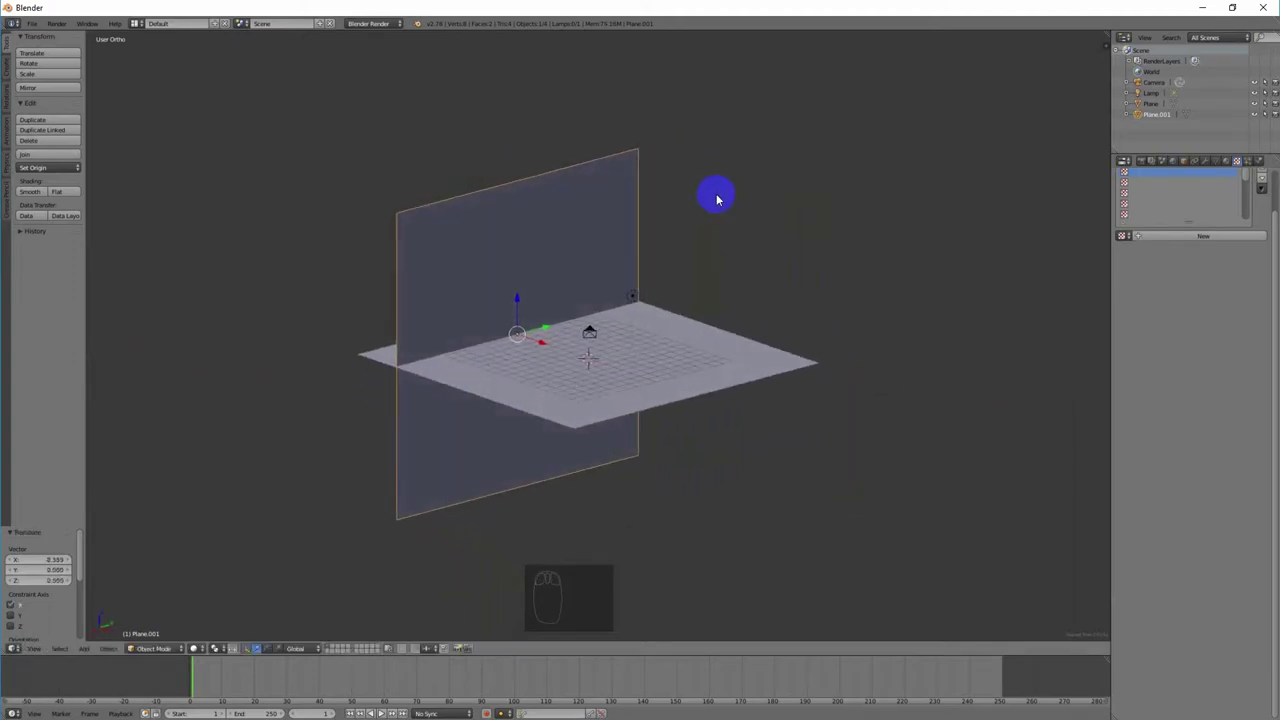
pyautogui.moveTo(850, 339); pyautogui.dragTo(759, 343, button='middle')
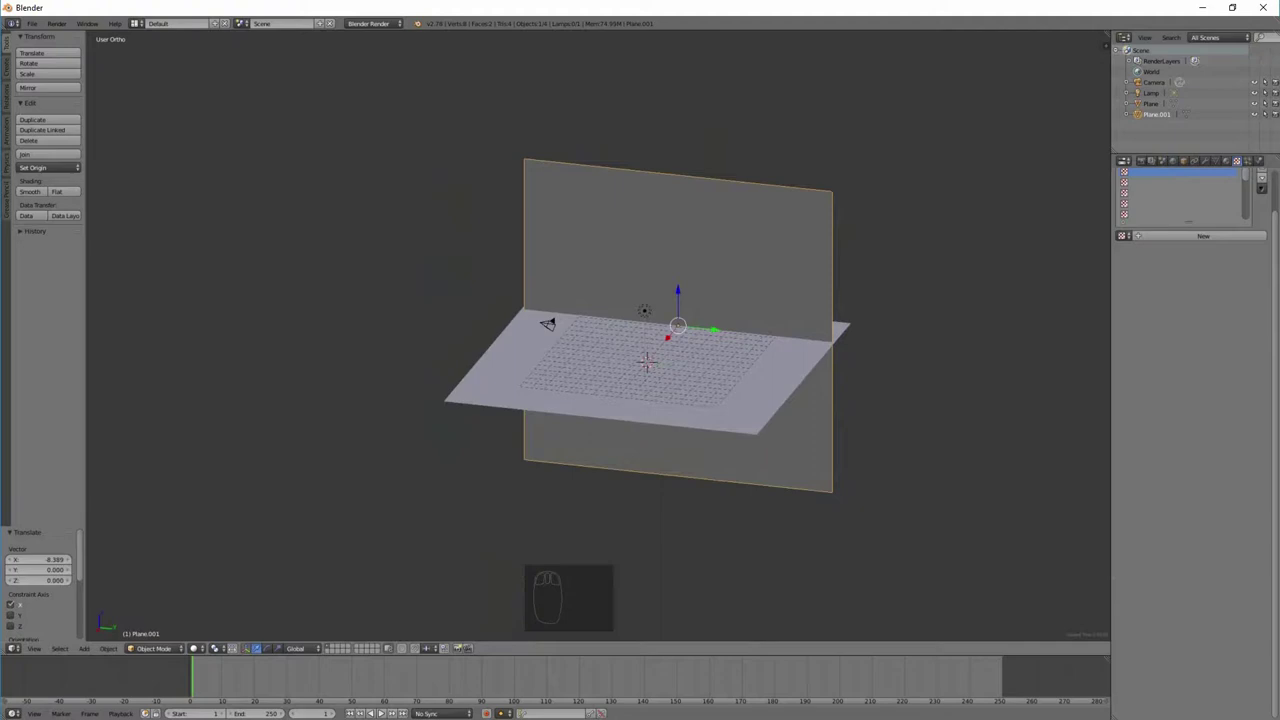
# Step: Duplicate the wall plane and rotate the copy 90° in the top view, perpendicular to the first wall
pyautogui.moveTo(697, 436); pyautogui.dragTo(778, 292, button='middle')
pyautogui.press('KP_7')
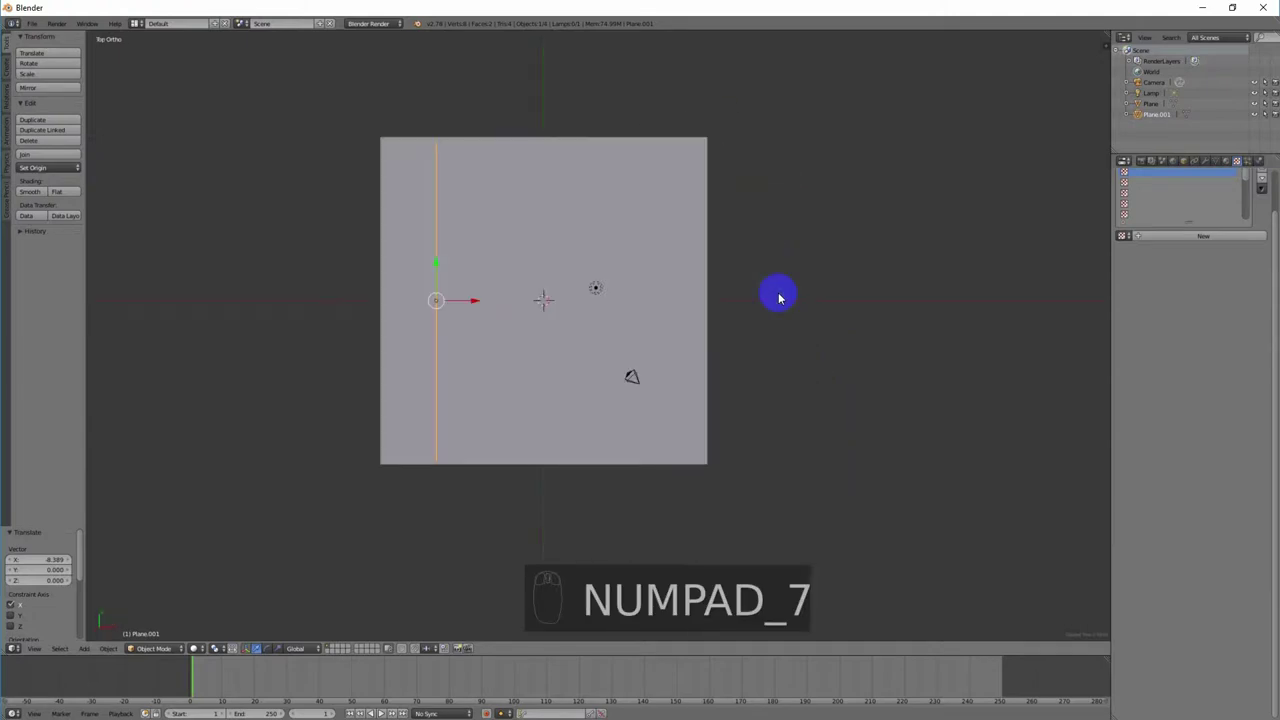
pyautogui.hotkey('shift', 'd')
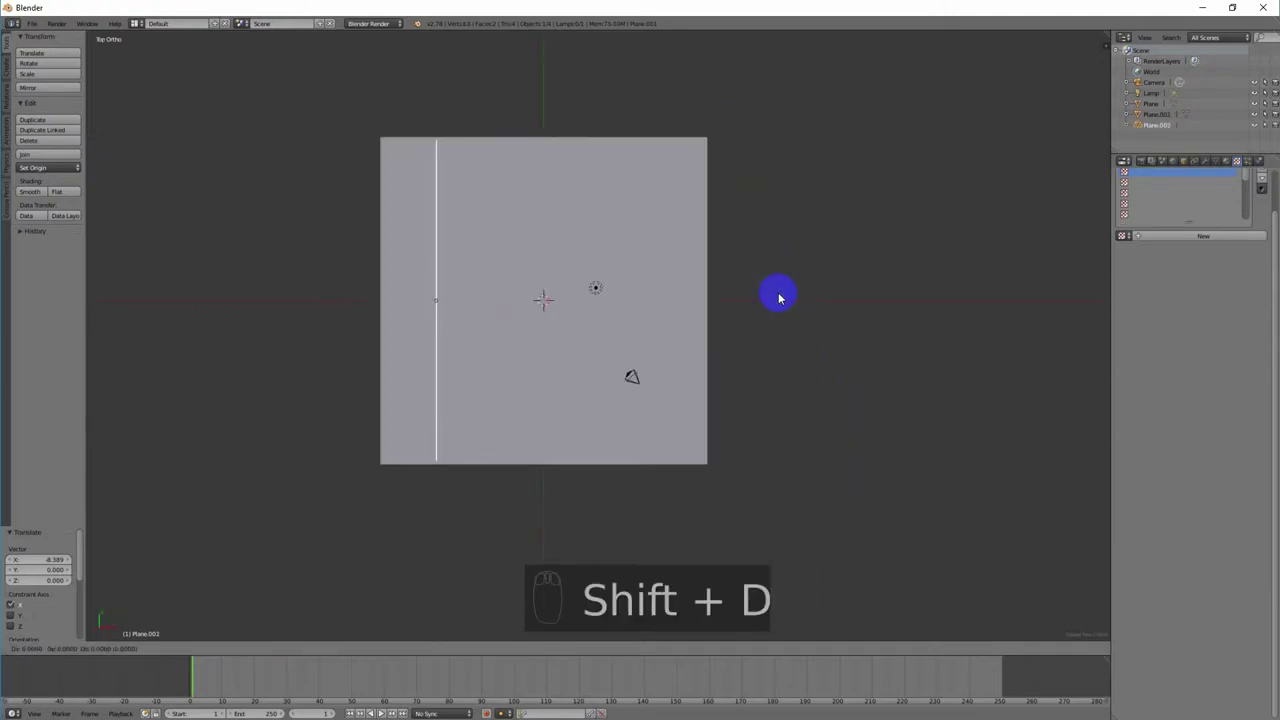
pyautogui.press('r')
pyautogui.press('9')
pyautogui.press('0')
pyautogui.click(779, 295)
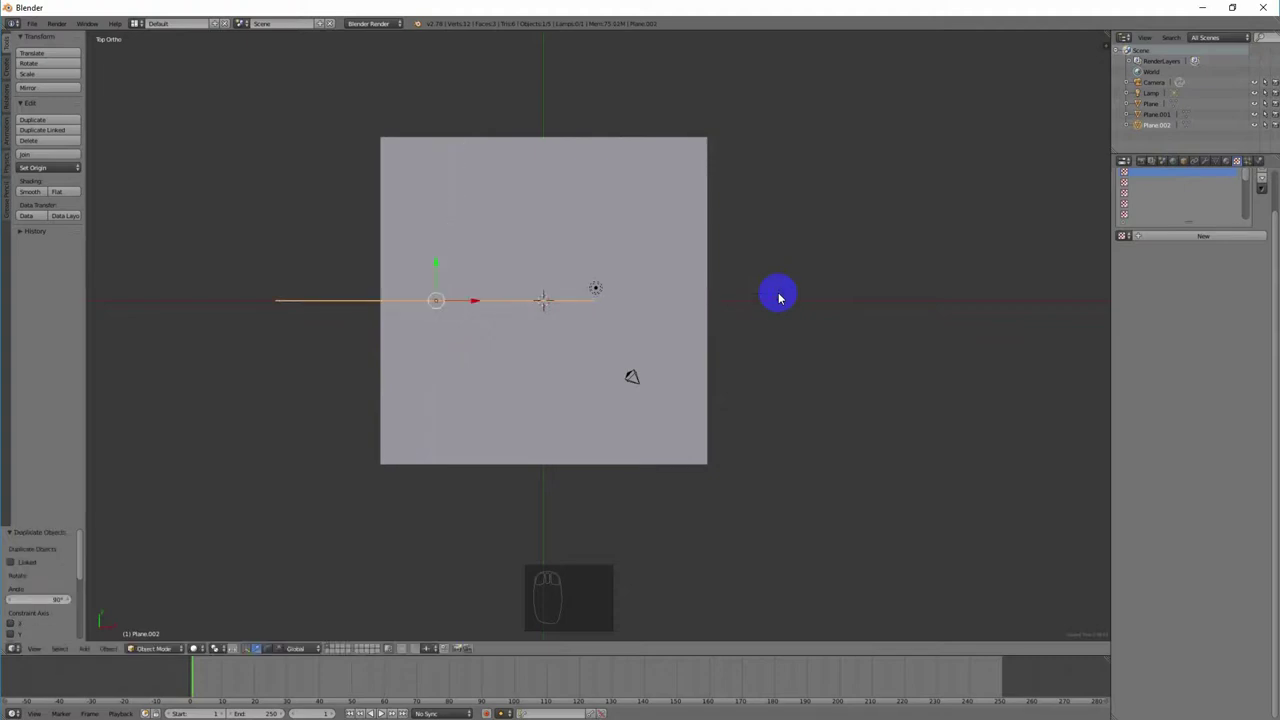
# Step: Move the duplicated wall to the floor's adjoining edge so that it meets the first wall at a corner
pyautogui.press('g')
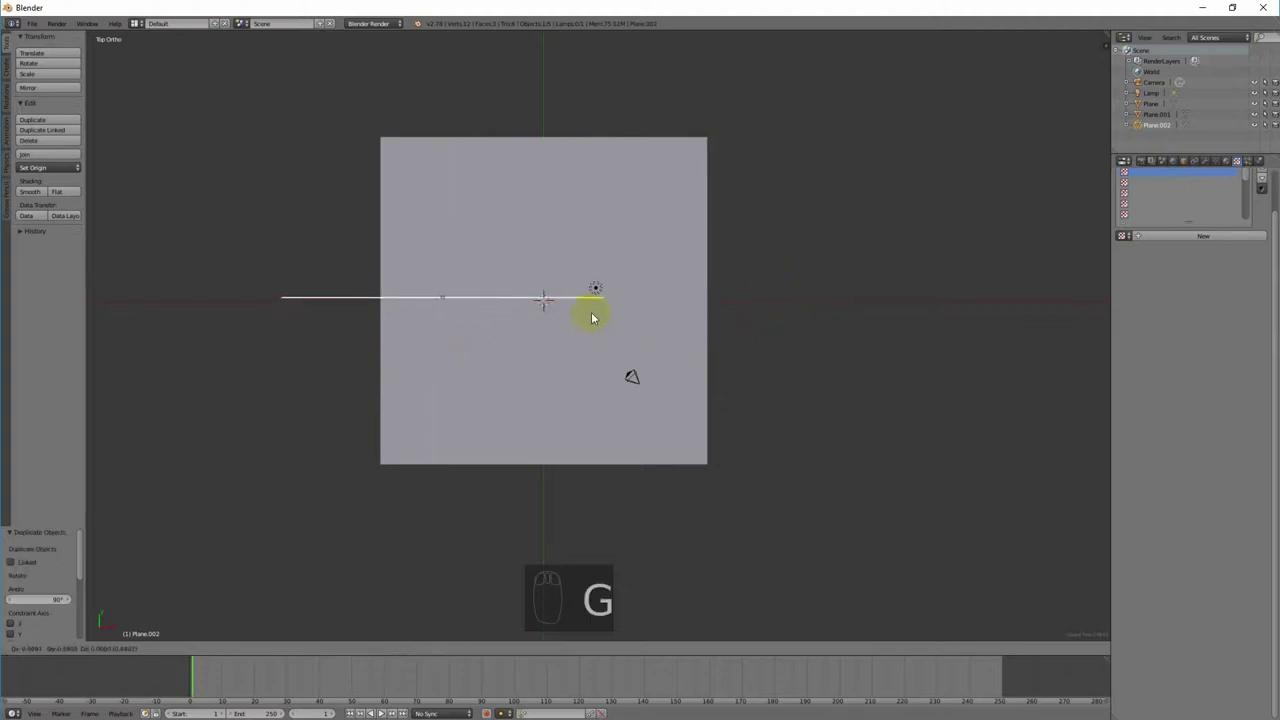
pyautogui.click(693, 214)
pyautogui.moveTo(783, 357); pyautogui.dragTo(685, 268, button='middle')
pyautogui.moveTo(762, 364); pyautogui.dragTo(801, 360)
pyautogui.moveTo(673, 365); pyautogui.dragTo(731, 363, button='middle')
# Step: Select both upright walls and raise them together about 3.34 along the Z axis
pyautogui.click(529, 350)
pyautogui.moveTo(518, 358); pyautogui.dragTo(496, 349, button='right')
pyautogui.moveTo(496, 349); pyautogui.dragTo(599, 286, button='middle')
pyautogui.rightClick(518, 281)
pyautogui.moveTo(570, 335); pyautogui.dragTo(569, 278)
pyautogui.moveTo(728, 314)
pyautogui.mouseDown(button='middle')
pyautogui.moveTo(669, 323)
pyautogui.moveTo(708, 323)
pyautogui.mouseUp(button='middle')
pyautogui.moveTo(566, 392); pyautogui.dragTo(631, 349, button='middle')
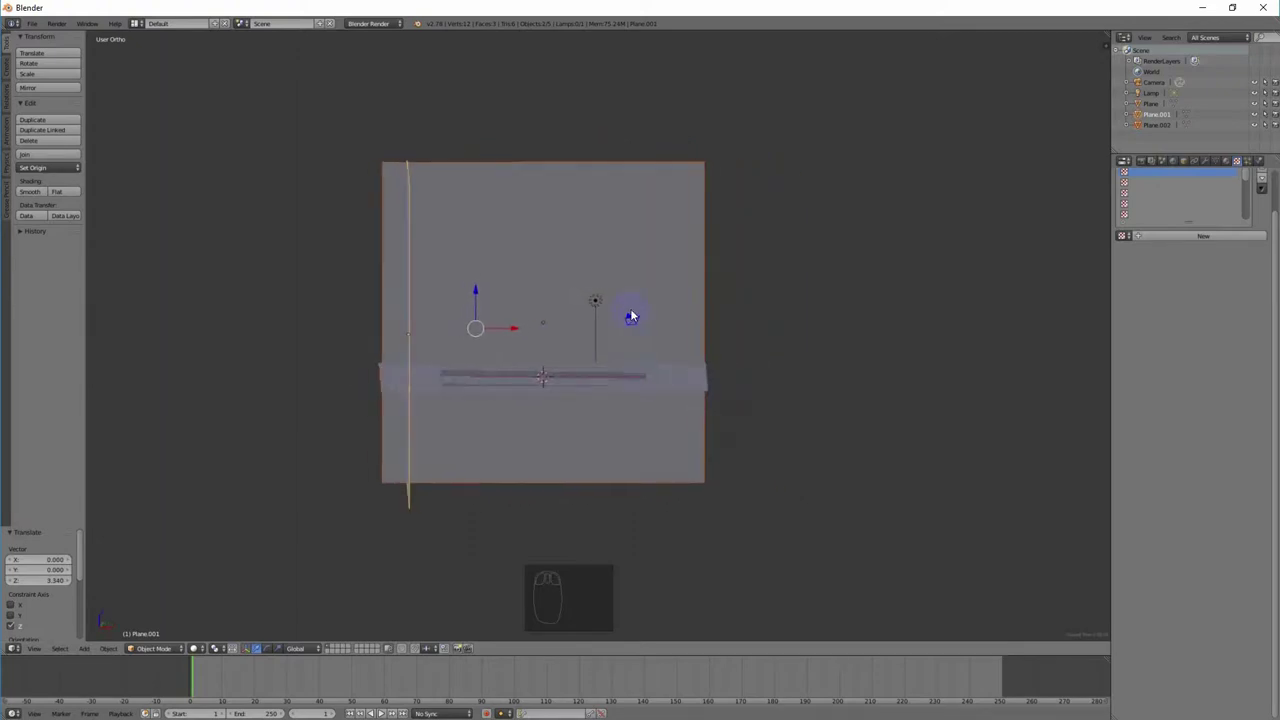
# Step: Pull the camera outward and raise it about 2.14 along the Z axis, checking the framing in camera view
pyautogui.rightClick(632, 318)
pyautogui.press('KP_0')
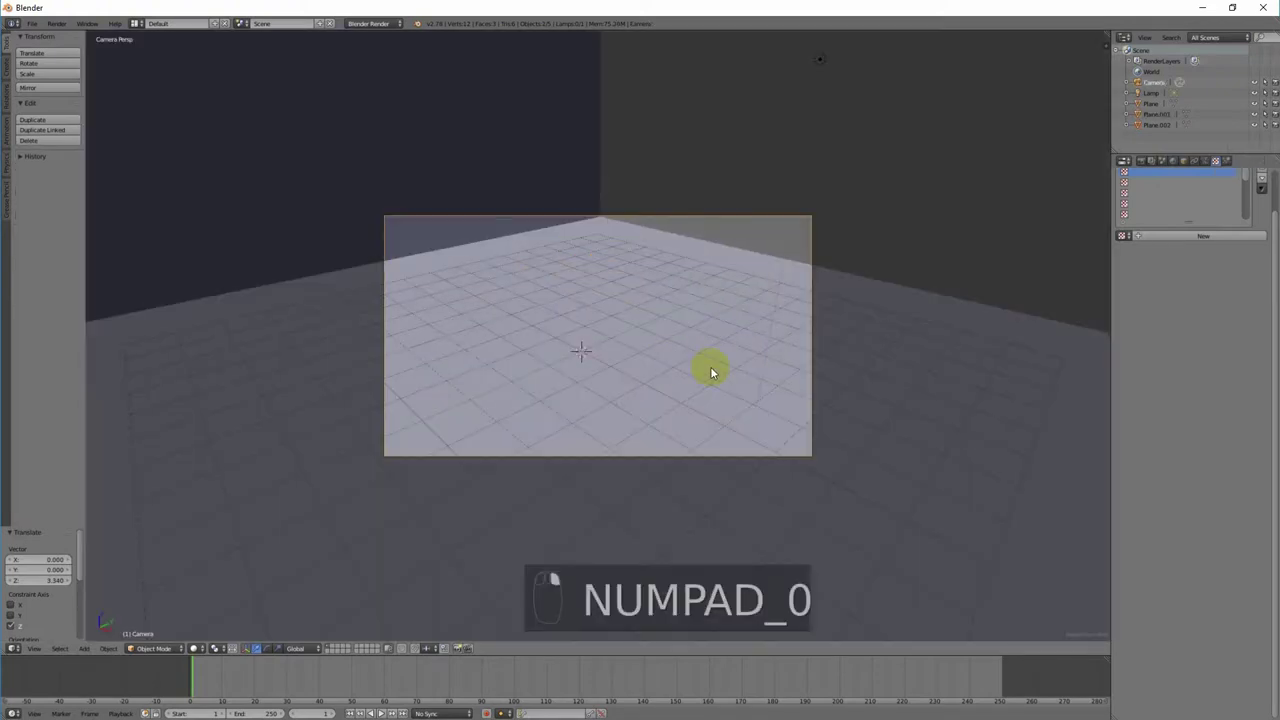
pyautogui.scroll(-5, 710, 366)
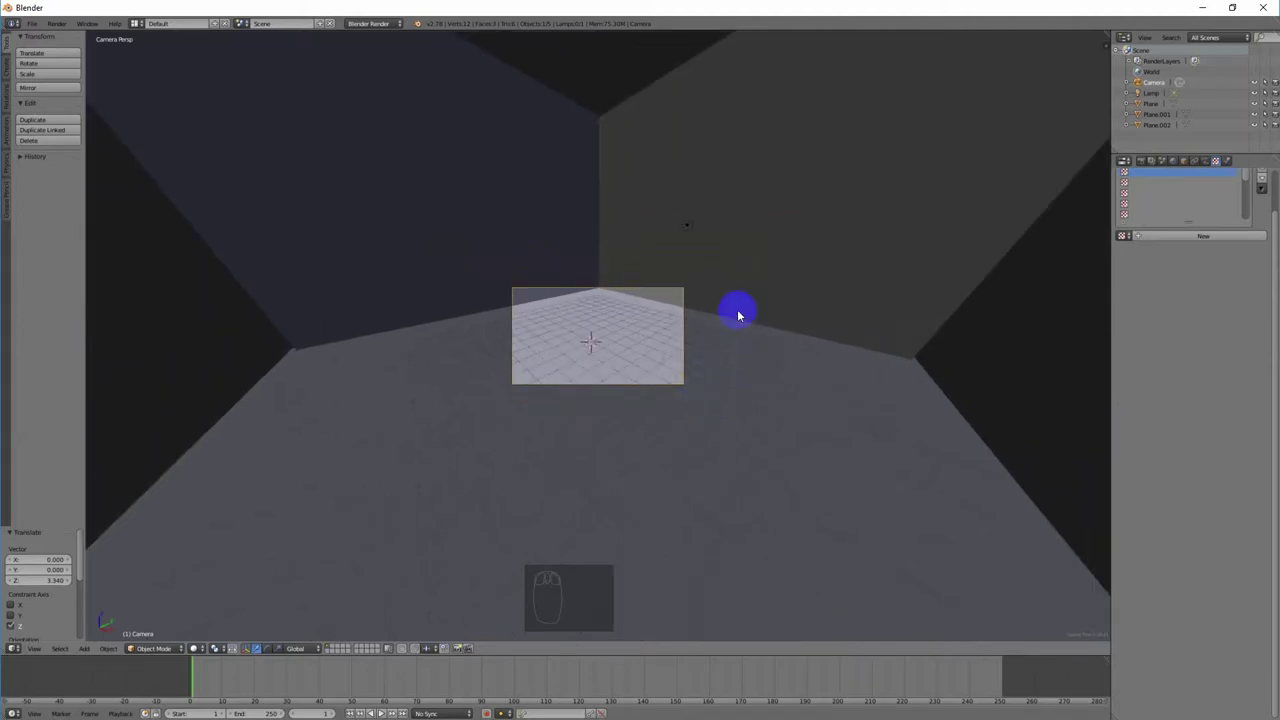
pyautogui.press('KP_0')
pyautogui.moveTo(863, 363); pyautogui.dragTo(708, 373, button='middle')
pyautogui.moveTo(589, 322); pyautogui.dragTo(440, 262)
pyautogui.moveTo(549, 330); pyautogui.dragTo(623, 338, button='middle')
pyautogui.press('KP_0')
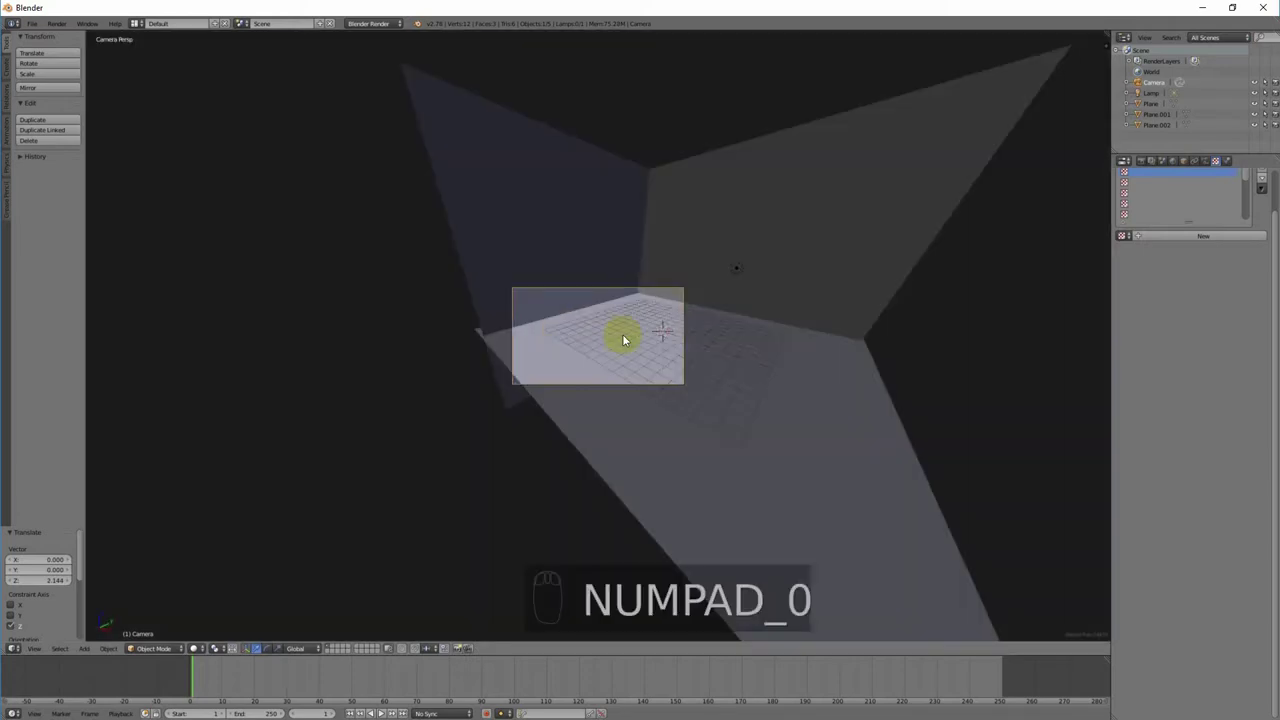
pyautogui.moveTo(776, 328); pyautogui.dragTo(779, 327, button='middle')
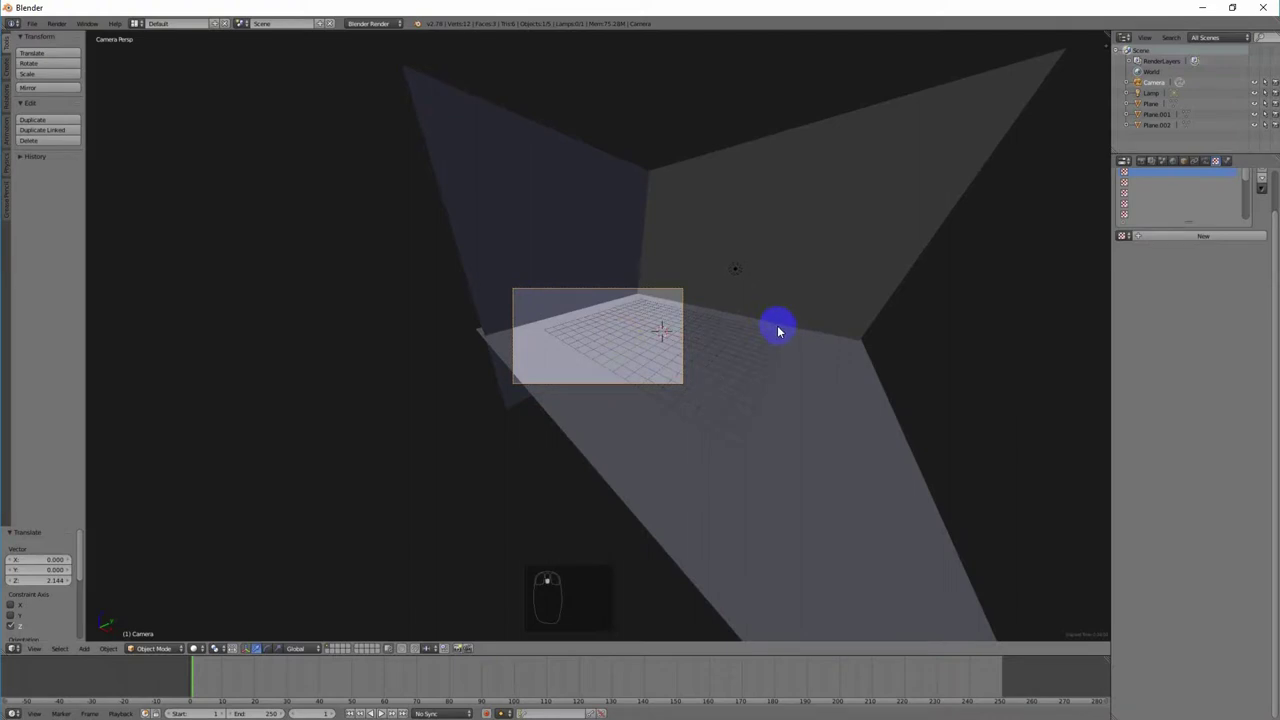
pyautogui.press('Escape')
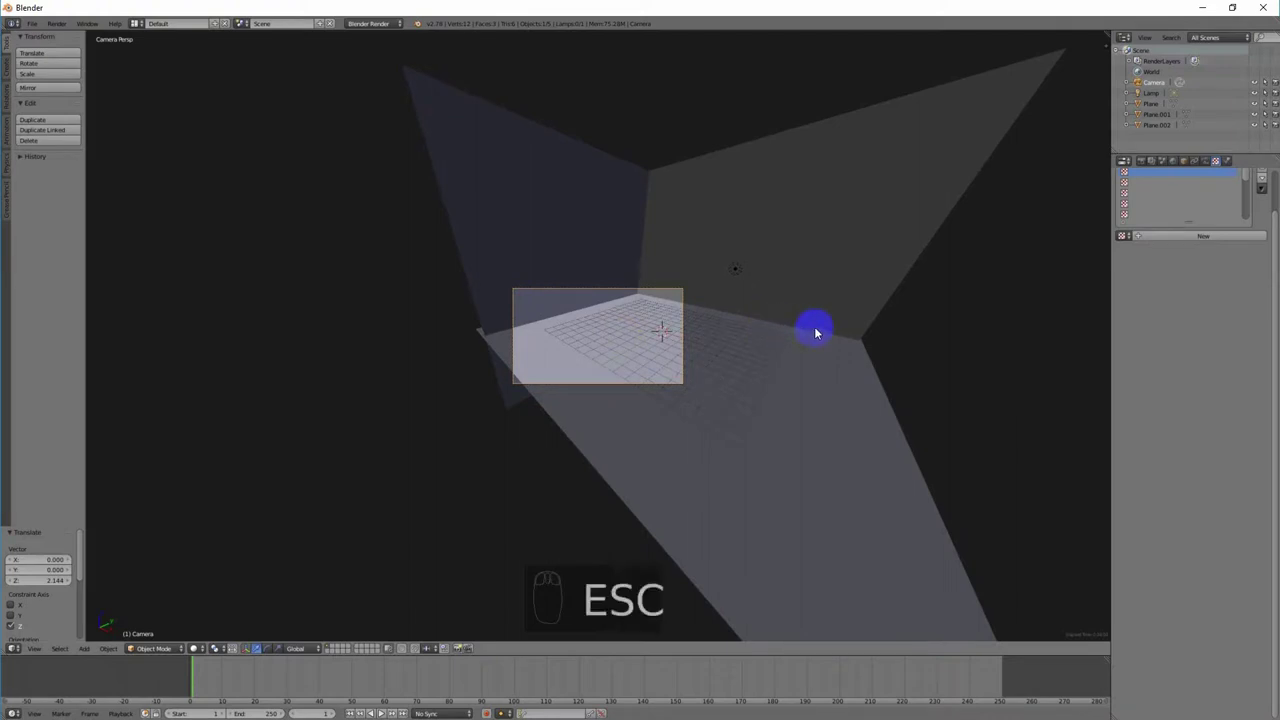
pyautogui.click(768, 387)
pyautogui.press('Escape')
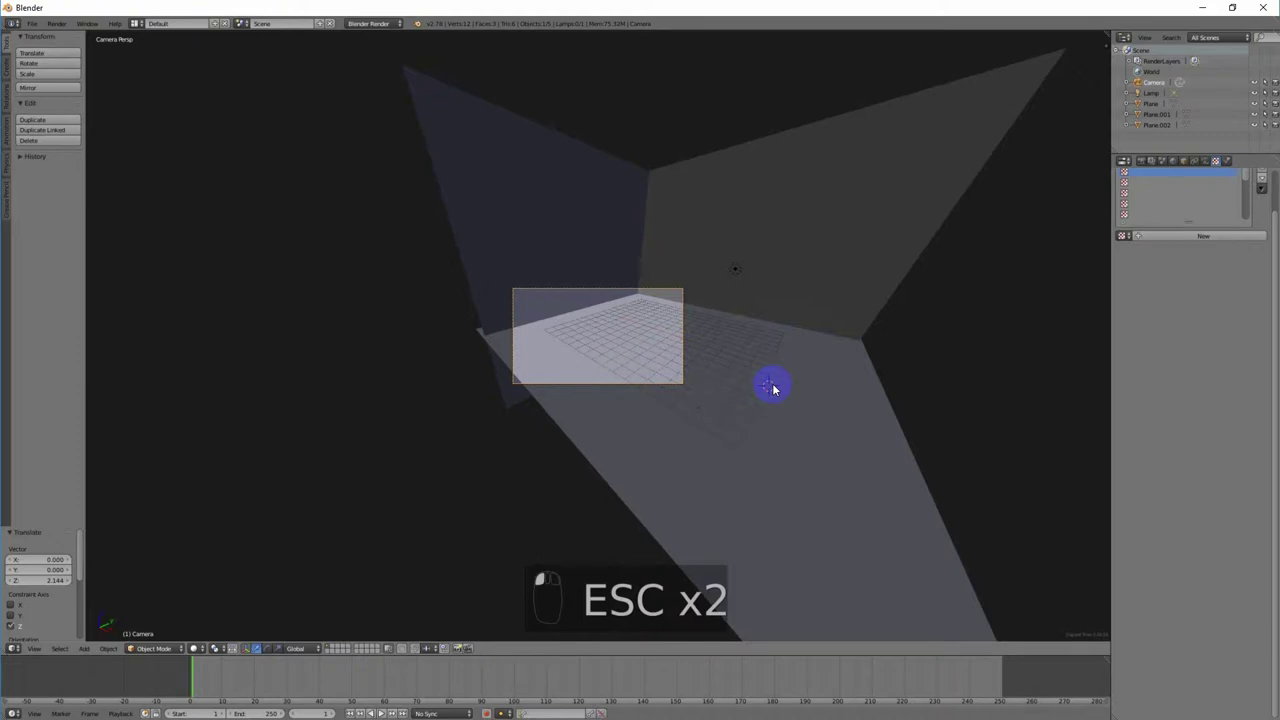
# Step: Move the camera back from the room along the Y axis in several moves, the last about -1.16, and check the framing
pyautogui.press('KP_0')
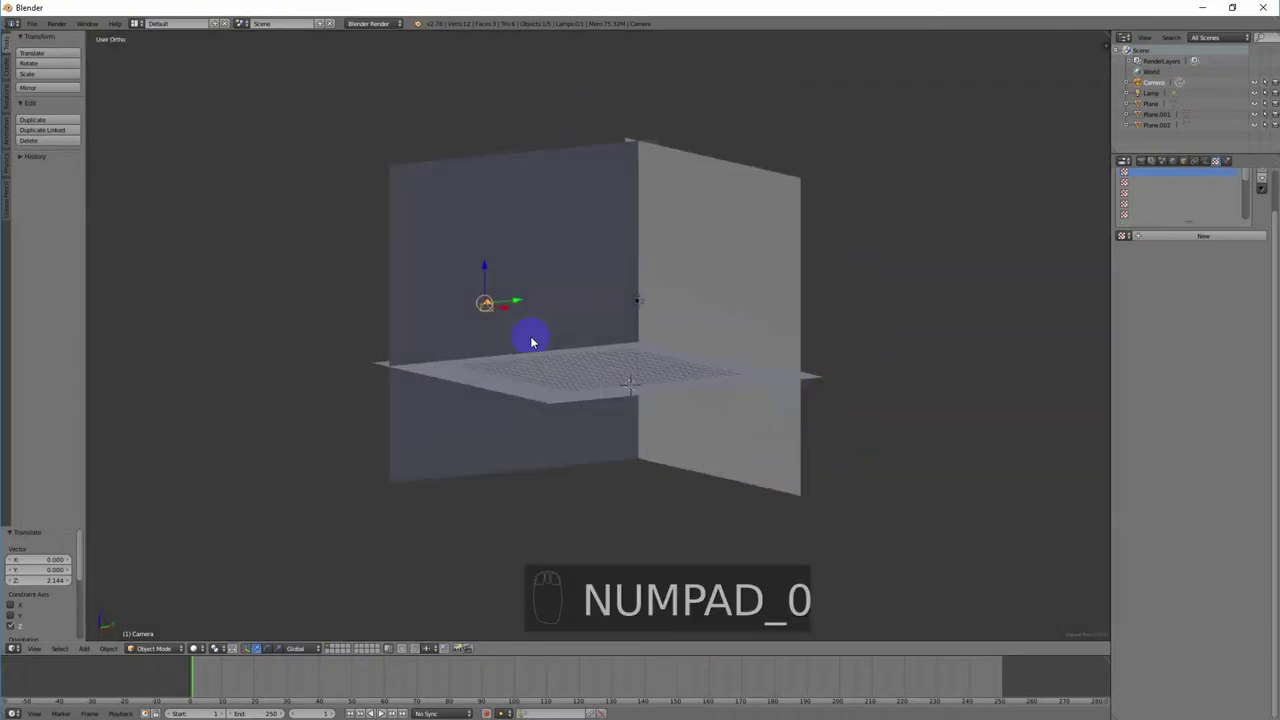
pyautogui.moveTo(812, 371); pyautogui.dragTo(751, 374, button='middle')
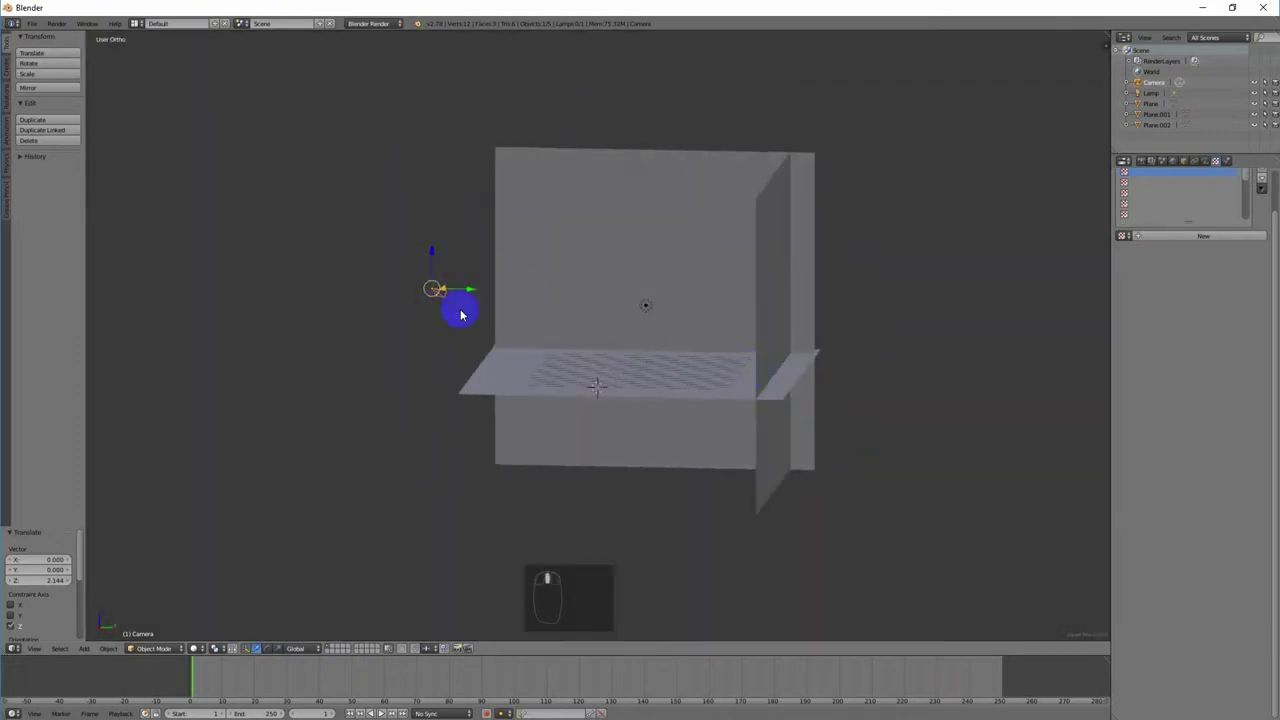
pyautogui.moveTo(474, 293); pyautogui.dragTo(351, 290)
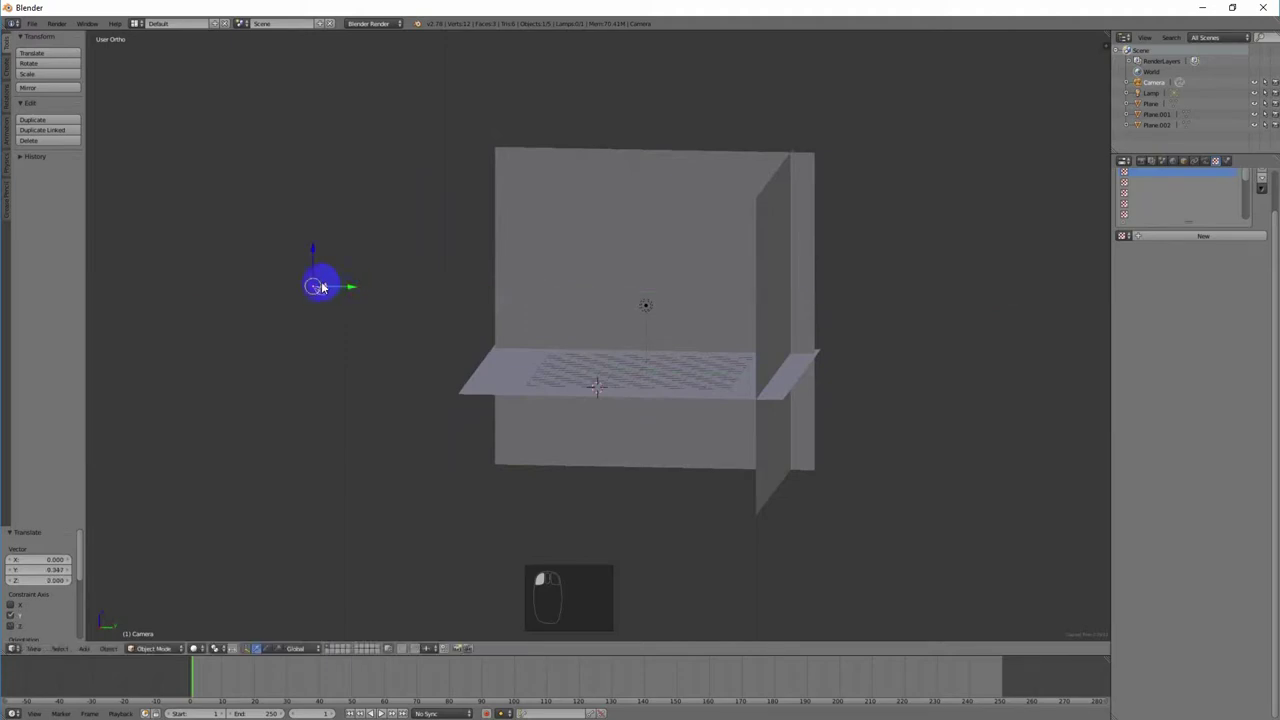
pyautogui.press('KP_0')
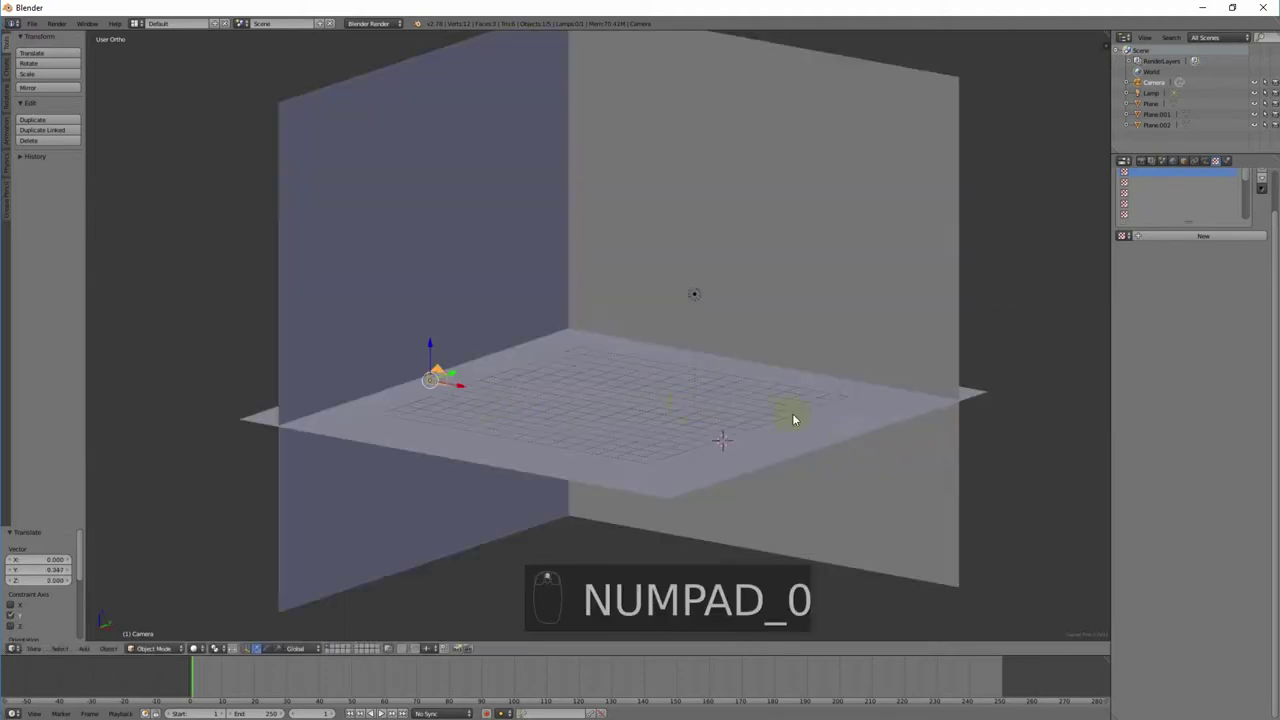
pyautogui.moveTo(152, 340); pyautogui.dragTo(120, 337)
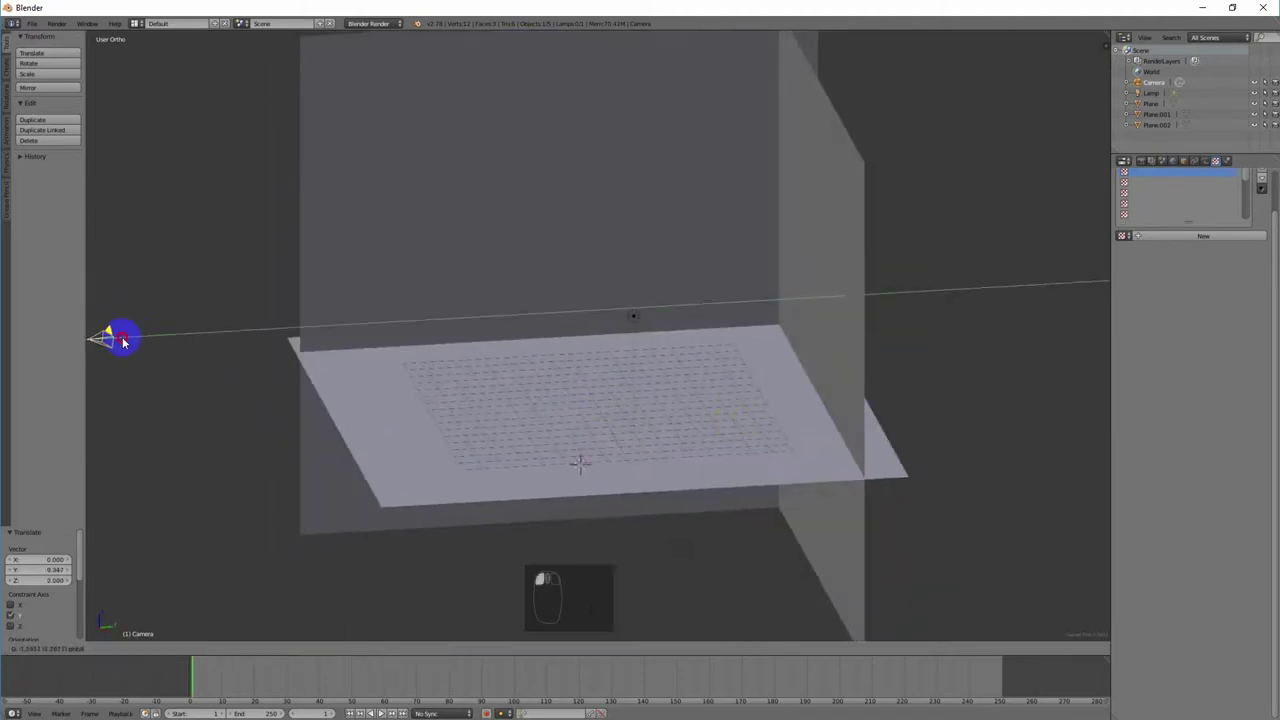
pyautogui.keyDown('shift'); pyautogui.moveTo(223, 386); pyautogui.dragTo(378, 374, button='middle'); pyautogui.keyUp('shift')
pyautogui.moveTo(320, 334); pyautogui.dragTo(287, 332)
pyautogui.moveTo(325, 393)
pyautogui.mouseDown(button='middle')
pyautogui.moveTo(357, 389)
pyautogui.moveTo(346, 389)
pyautogui.mouseUp(button='middle')
pyautogui.press('KP_0')
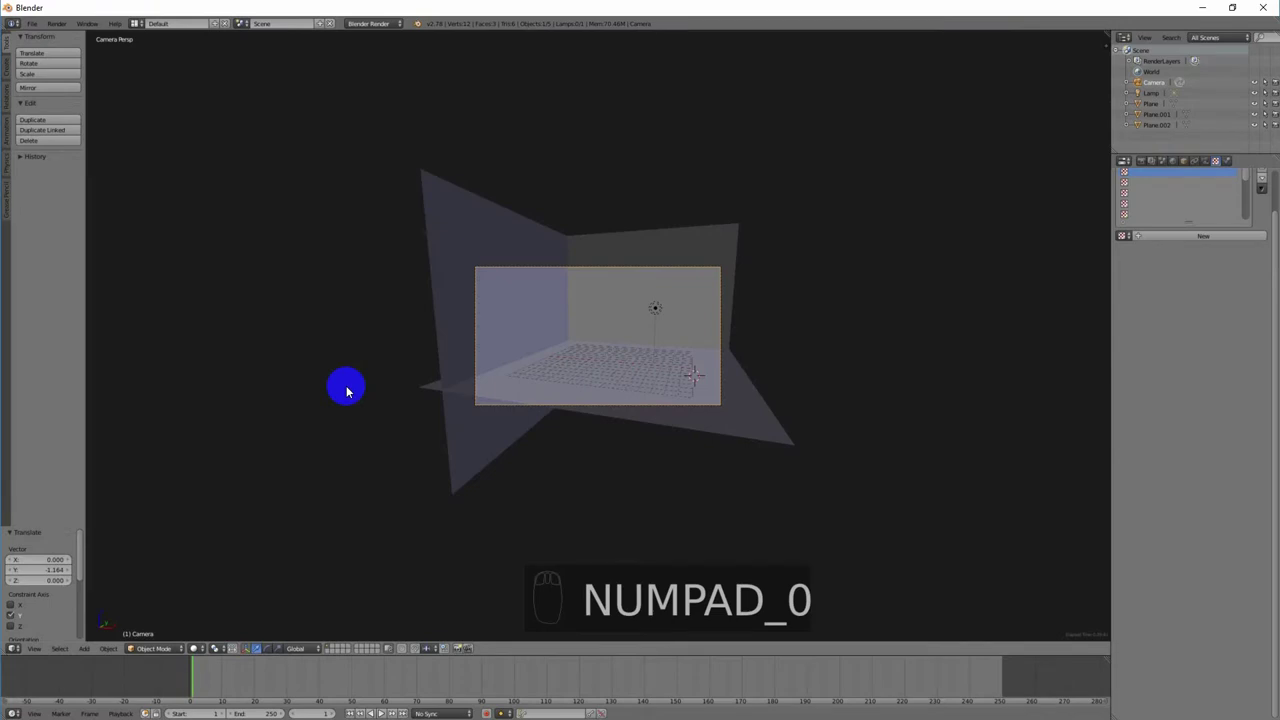
# Step: Aim the camera with fly navigation so that the floor and both walls sit inside the frame
pyautogui.hotkey('shift', 'f')
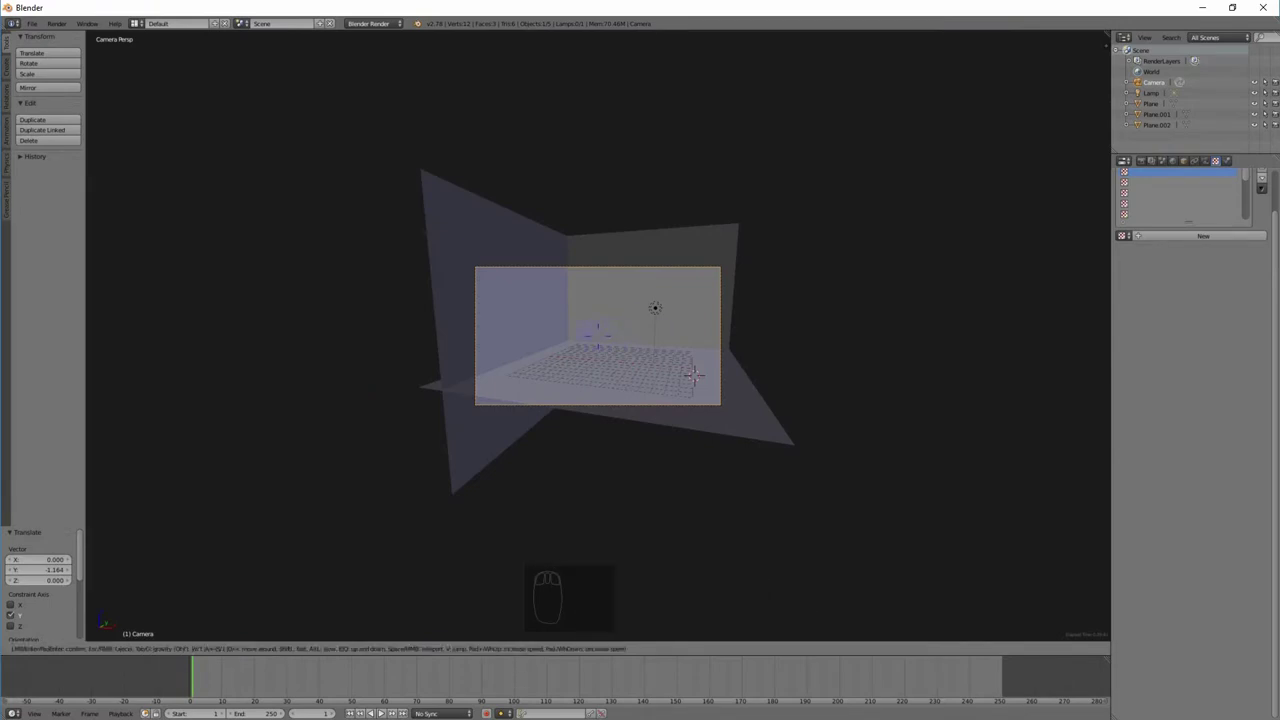
pyautogui.click(597, 338)
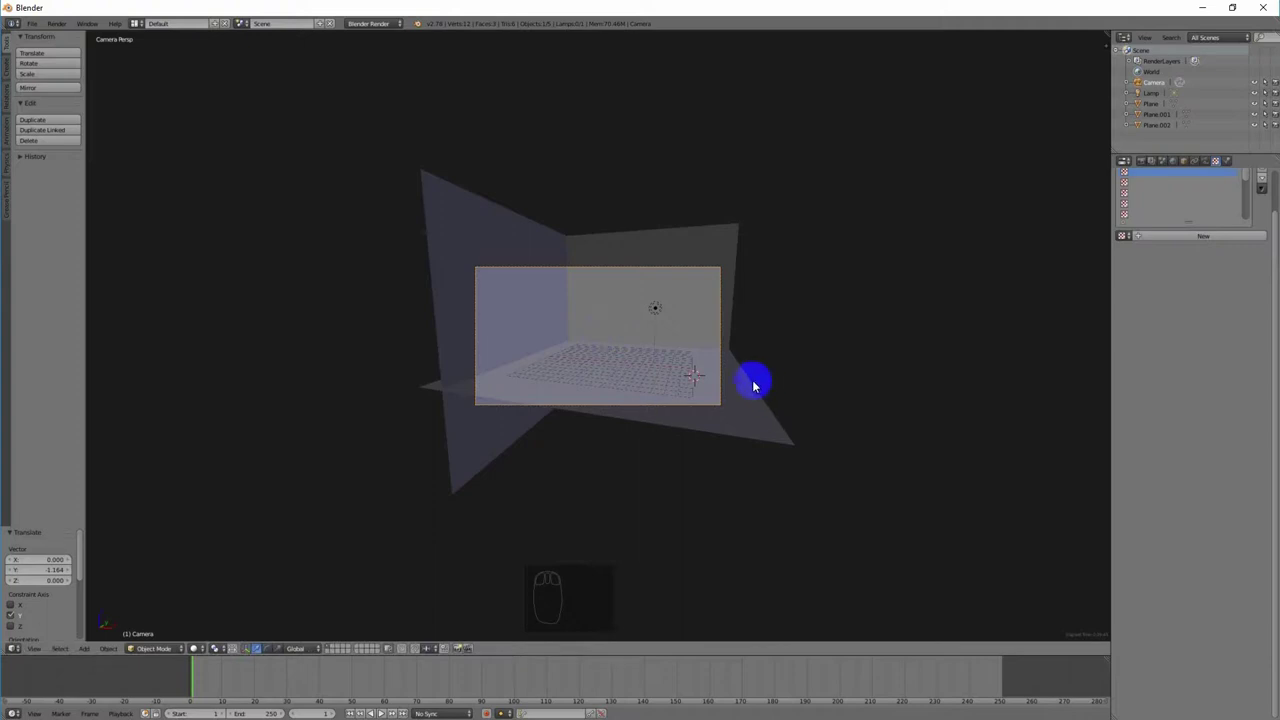
pyautogui.hotkey('shift', 'f')
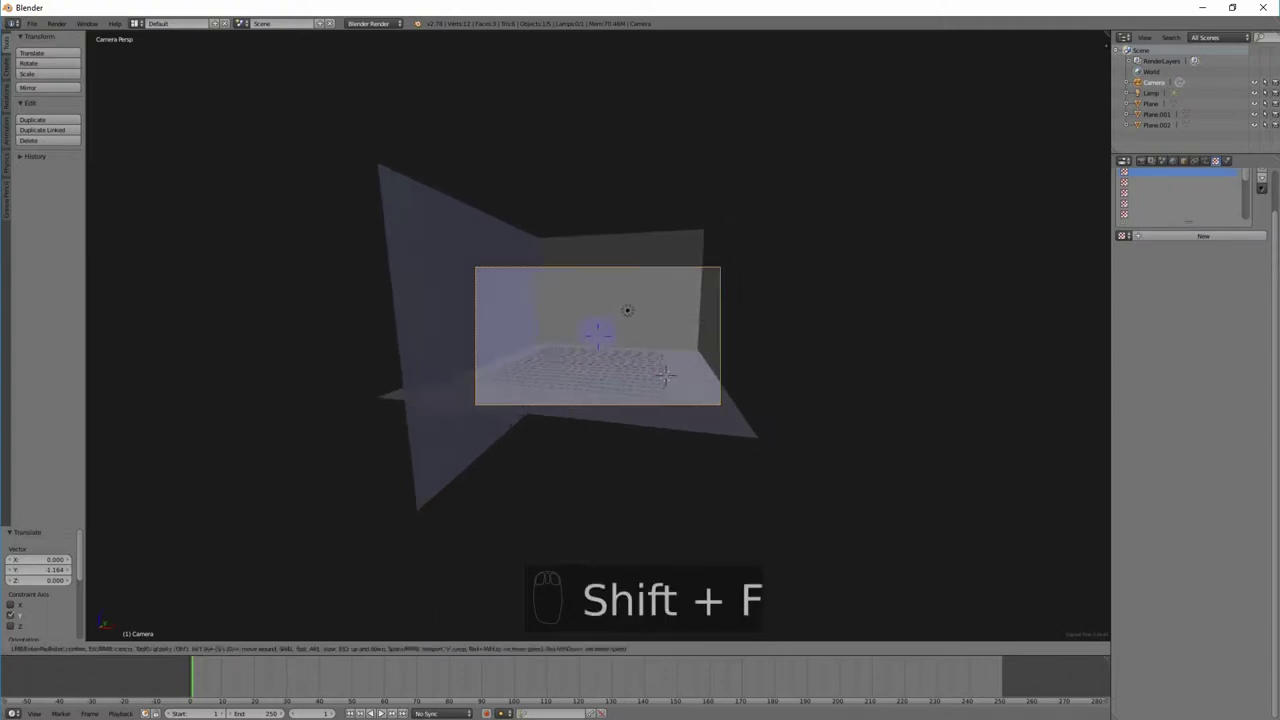
pyautogui.click(597, 334)
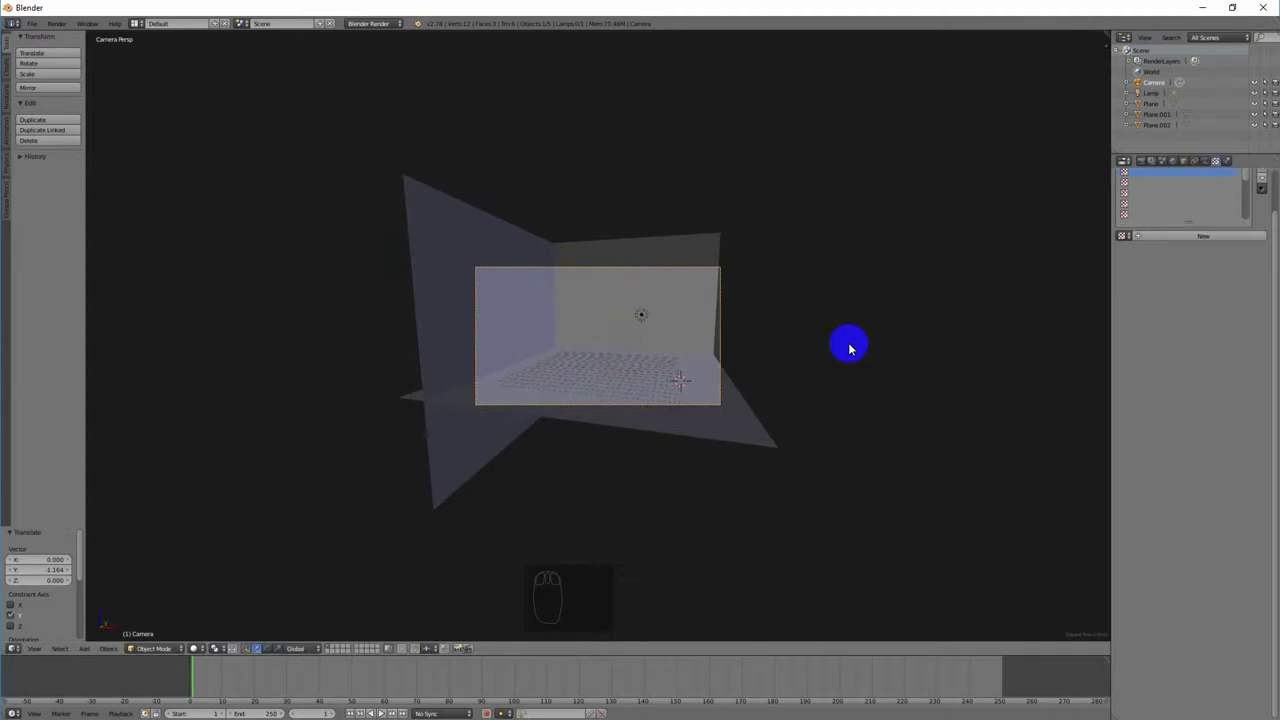
# Step: Move the camera about 1.41 along the Y axis, closer to the room, and check the camera view
pyautogui.press('KP_0')
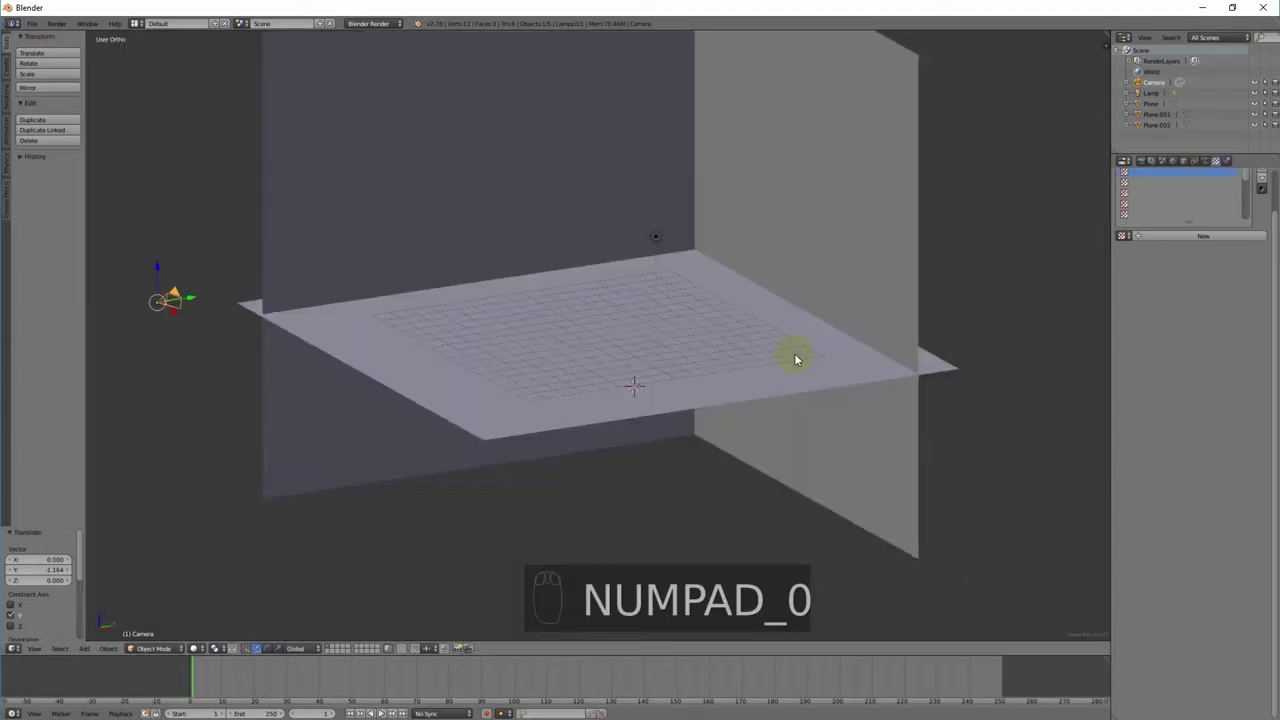
pyautogui.moveTo(188, 292); pyautogui.dragTo(206, 292)
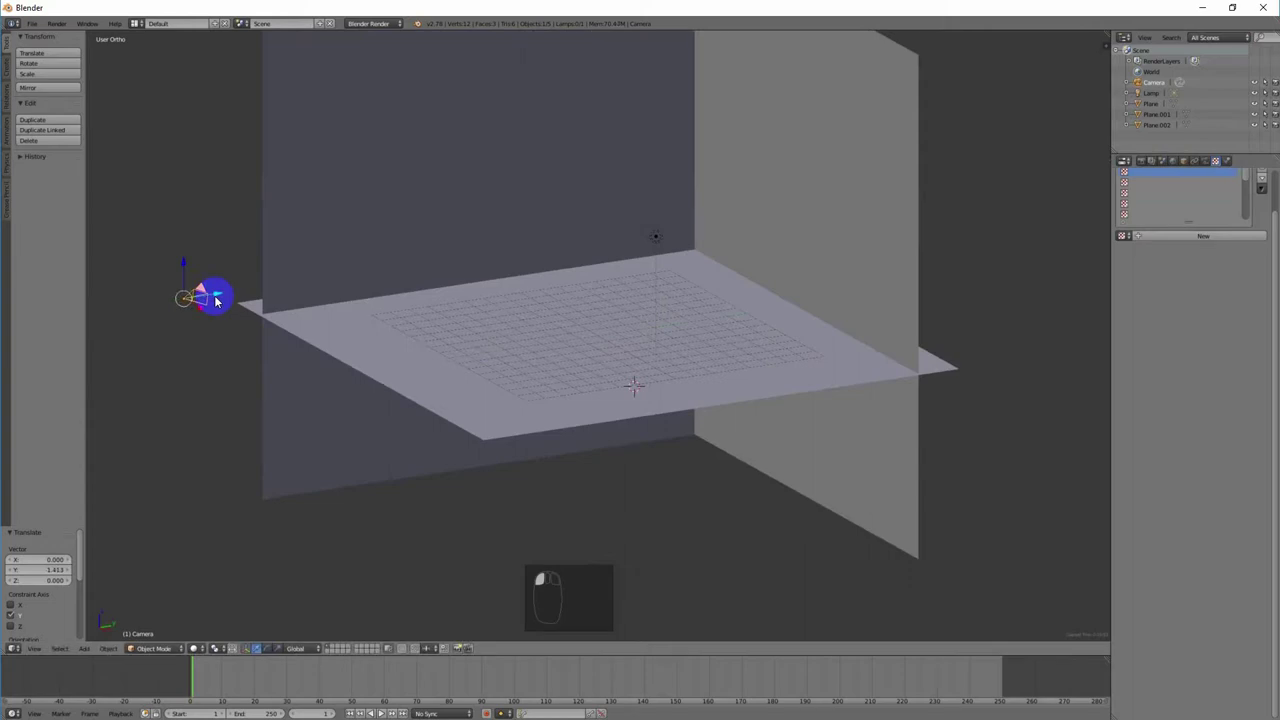
pyautogui.press('KP_0')
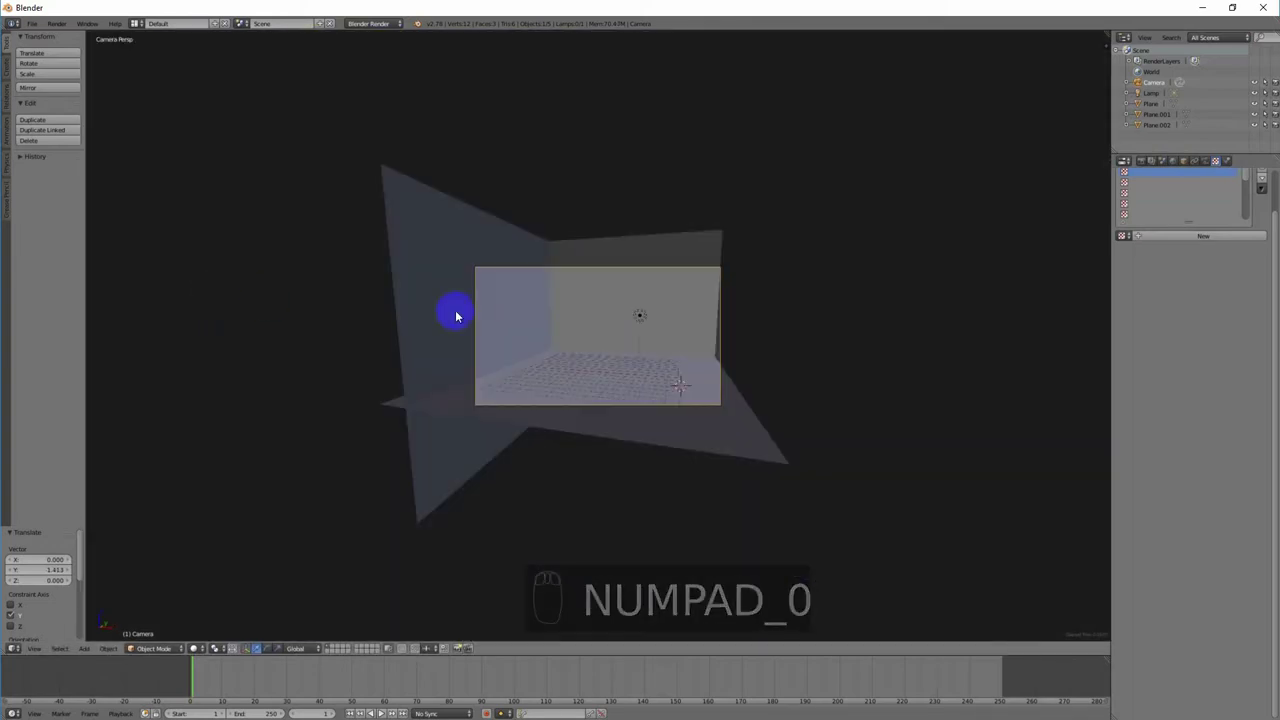
pyautogui.hotkey('shift', 'f')
pyautogui.click(597, 334)
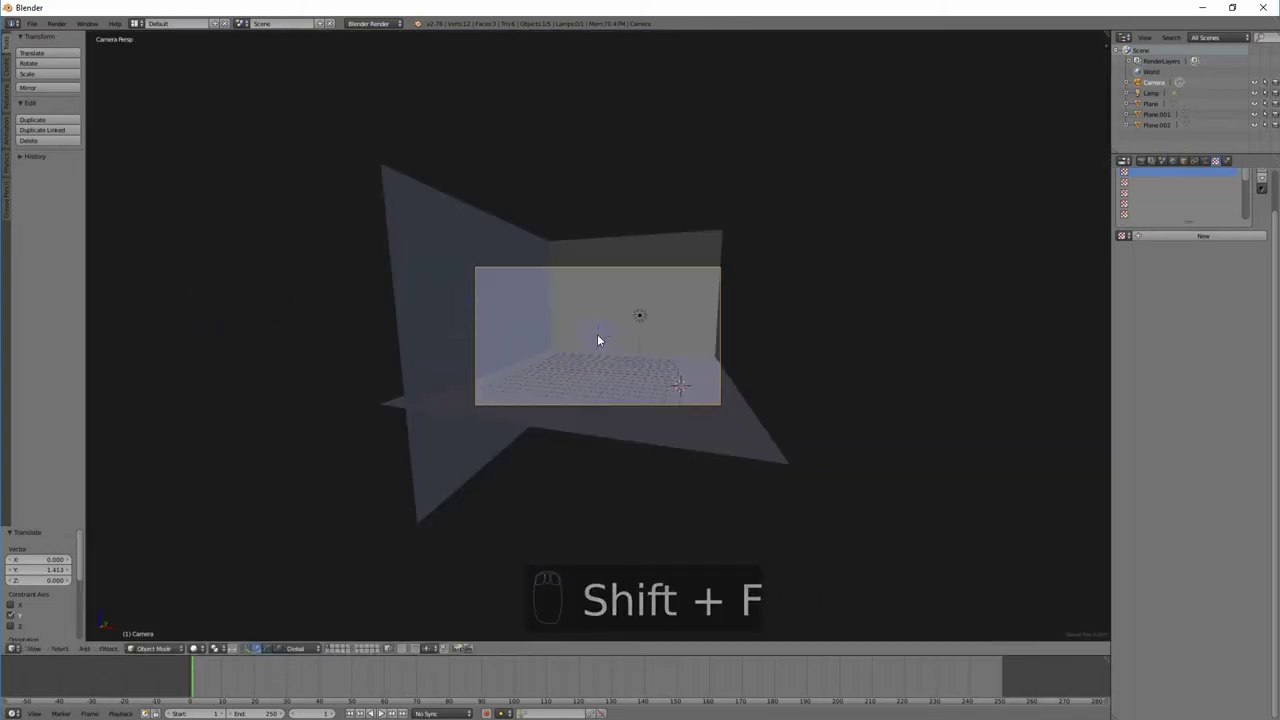
pyautogui.hotkey('shift', 'f')
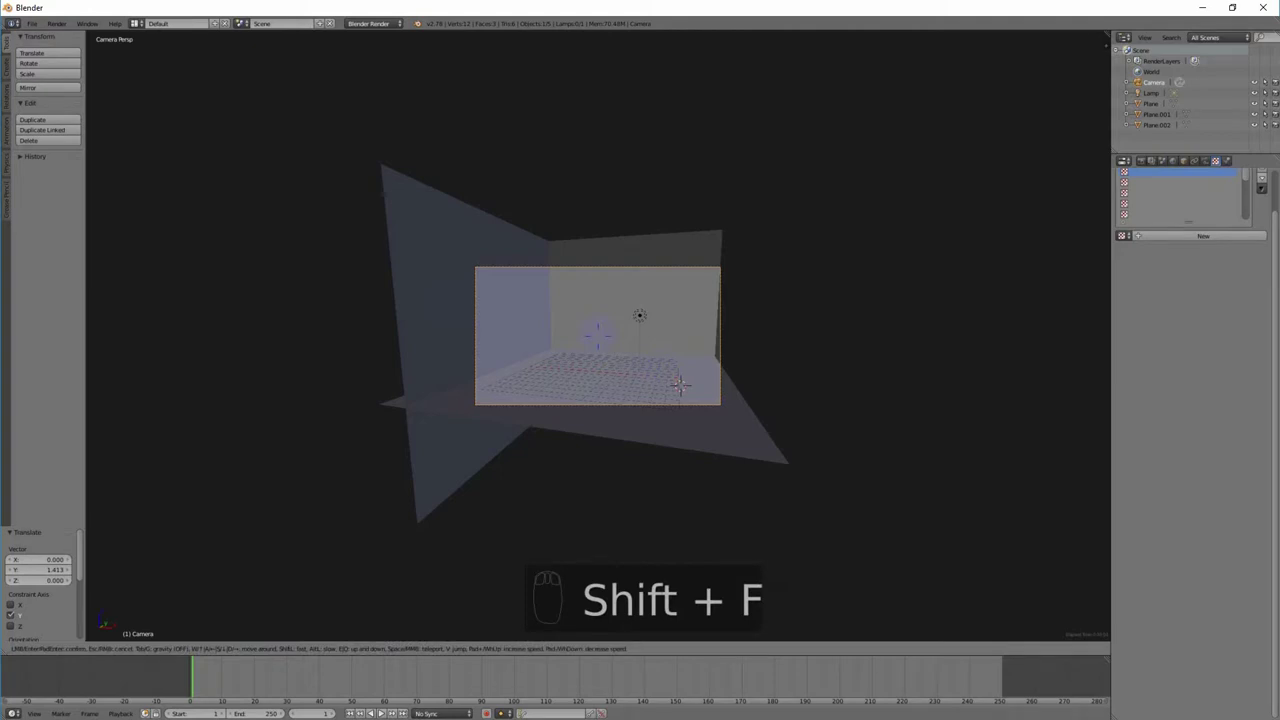
pyautogui.click(656, 313)
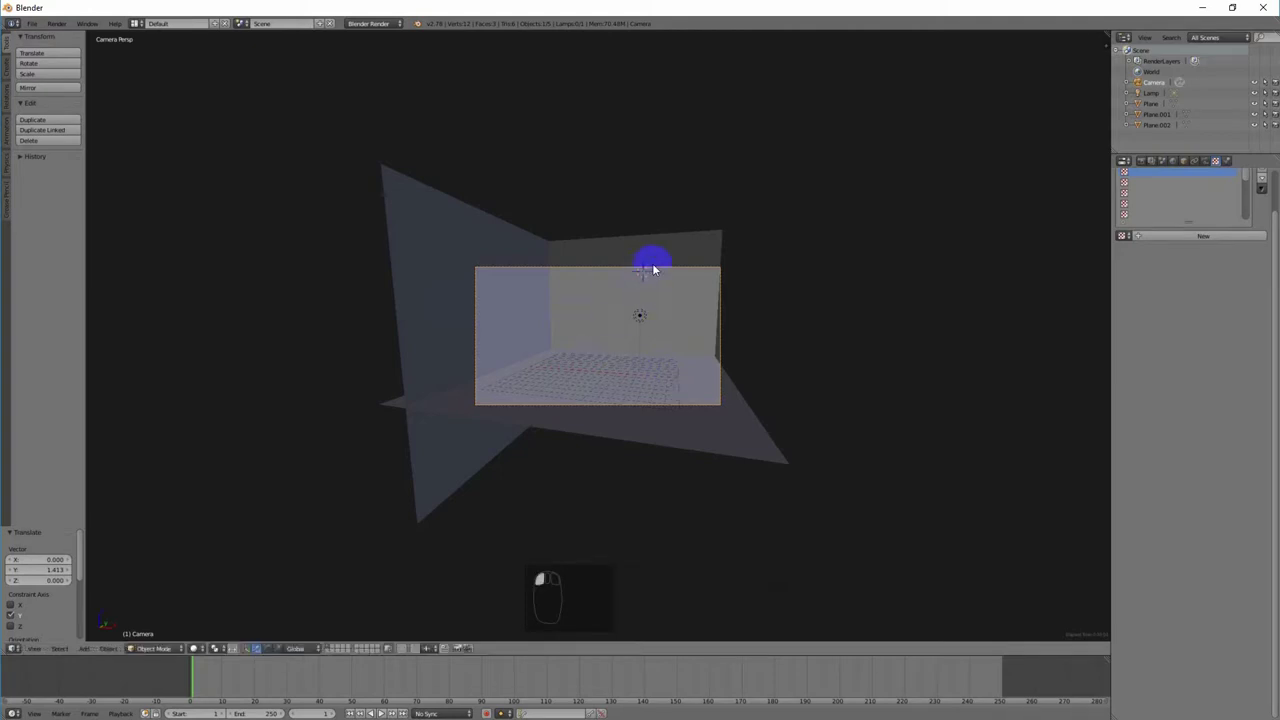
pyautogui.click(606, 356)
# Step: Shift the camera freely by about -0.89 in X, -0.33 in Y and -0.50 in Z while looking through it
pyautogui.press('g')
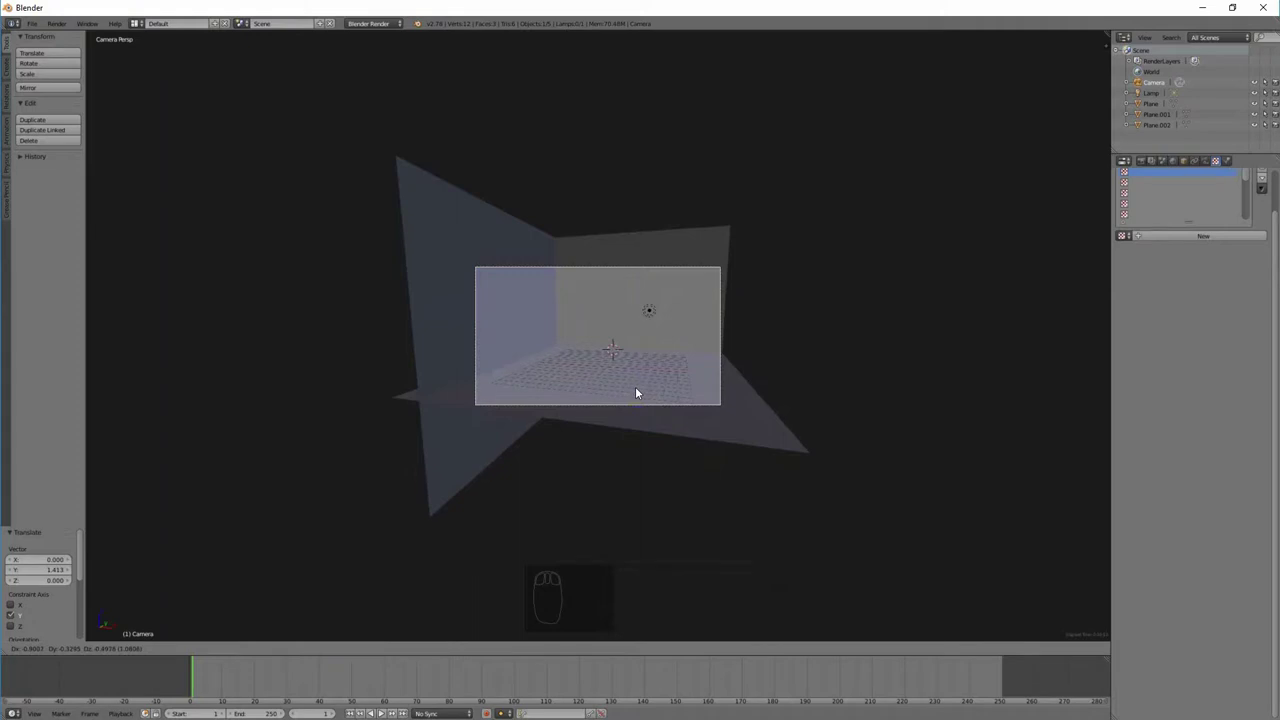
pyautogui.click(635, 392)
pyautogui.click(836, 346)
pyautogui.scroll(-4, 811, 423)
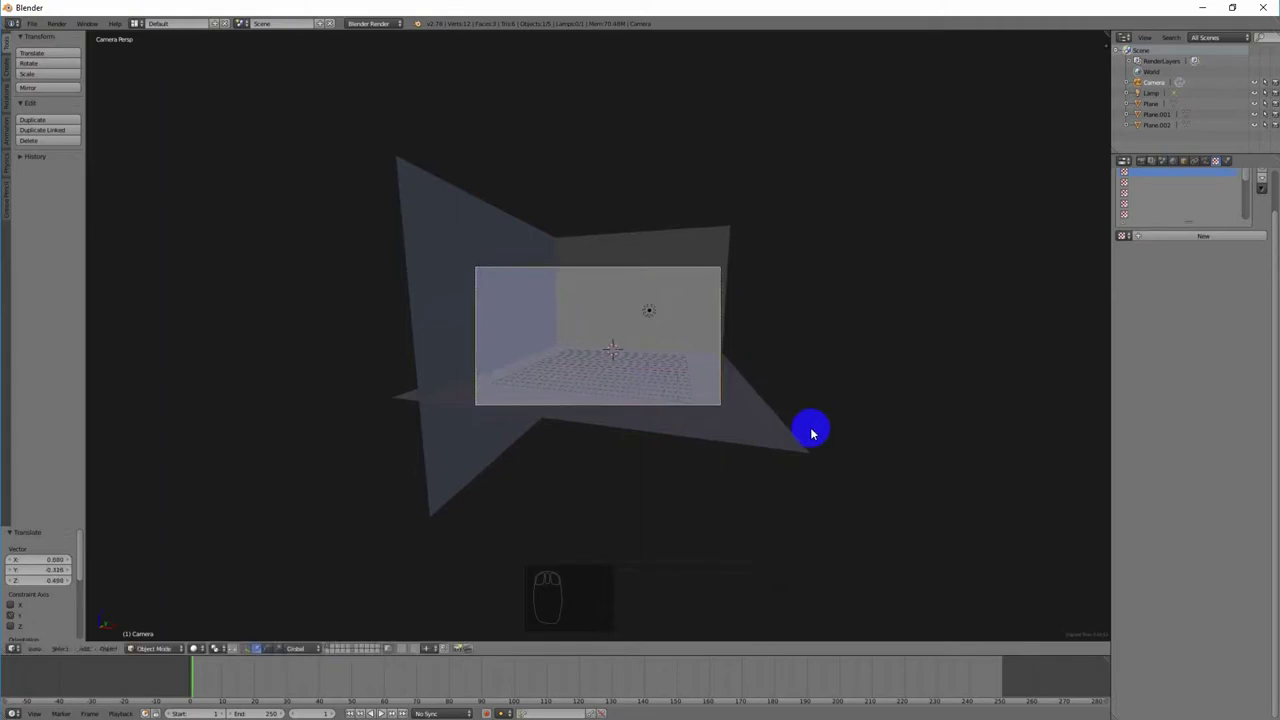
# Step: Move the camera about 13.73 along the X axis and check the result in camera view
pyautogui.moveTo(811, 429); pyautogui.dragTo(752, 374, button='middle')
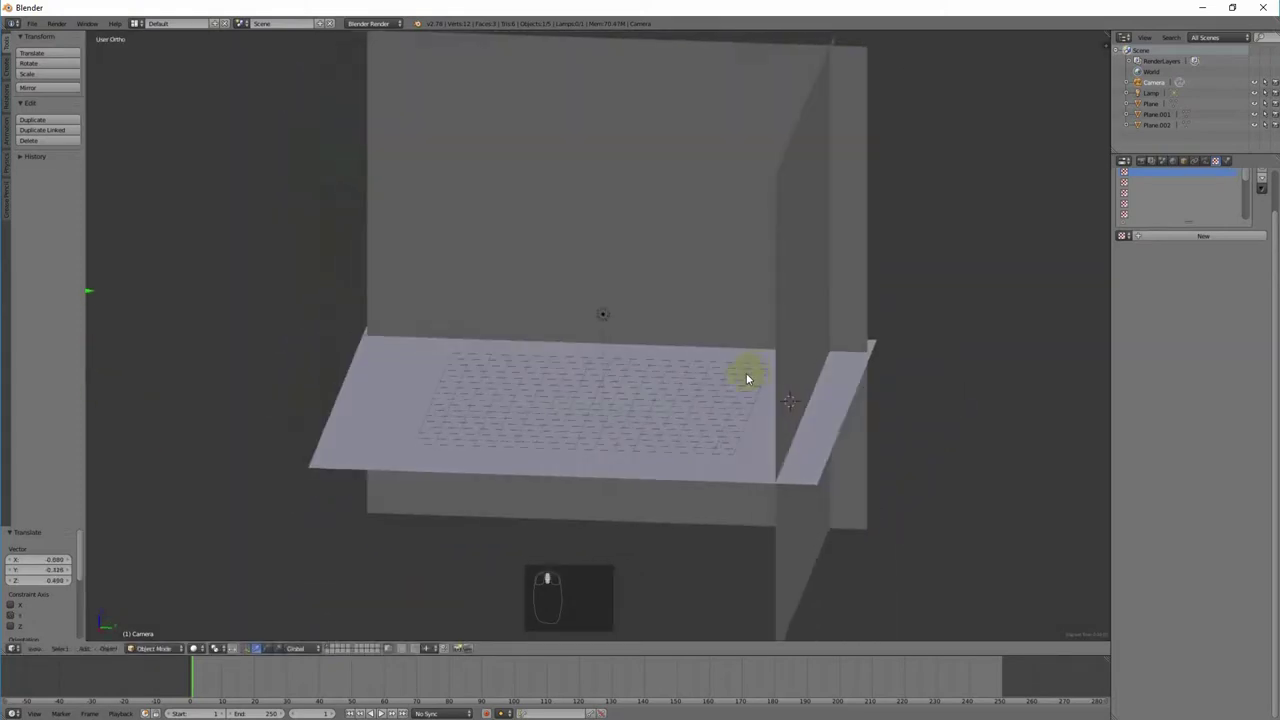
pyautogui.scroll(-5, 577, 457)
pyautogui.moveTo(566, 457); pyautogui.dragTo(531, 457, button='middle')
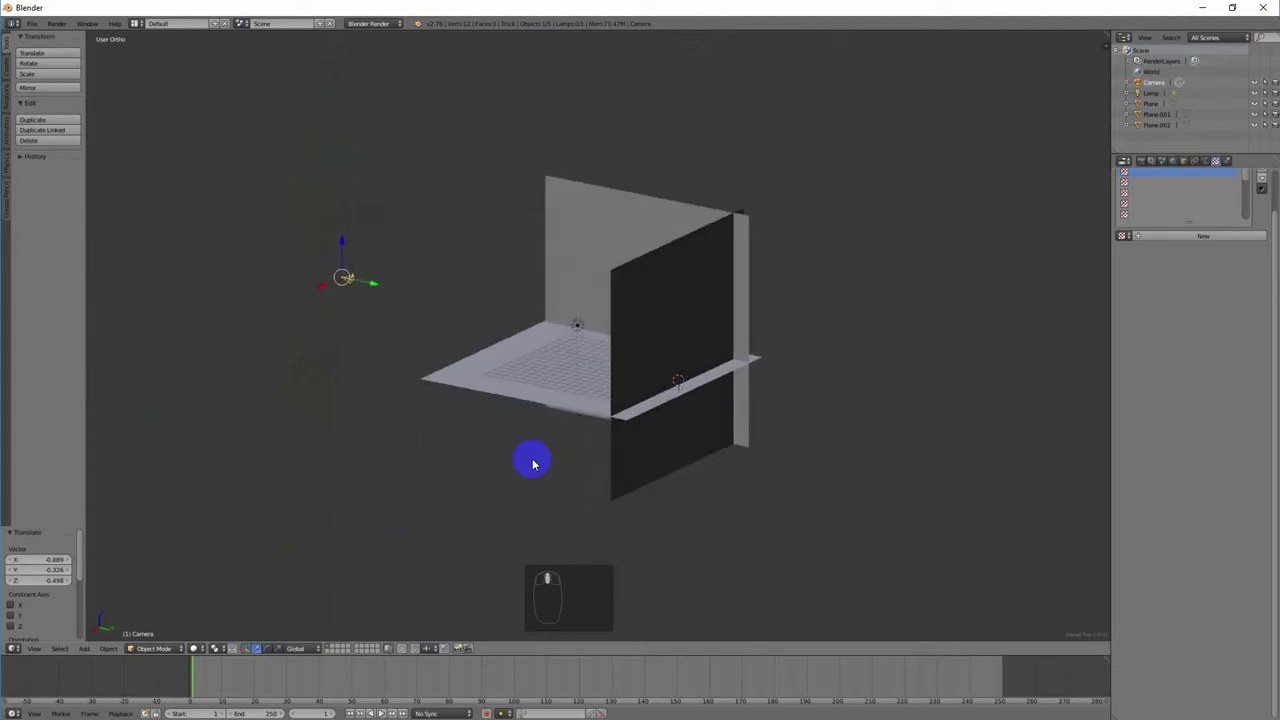
pyautogui.moveTo(321, 291); pyautogui.dragTo(249, 329)
pyautogui.press('KP_0')
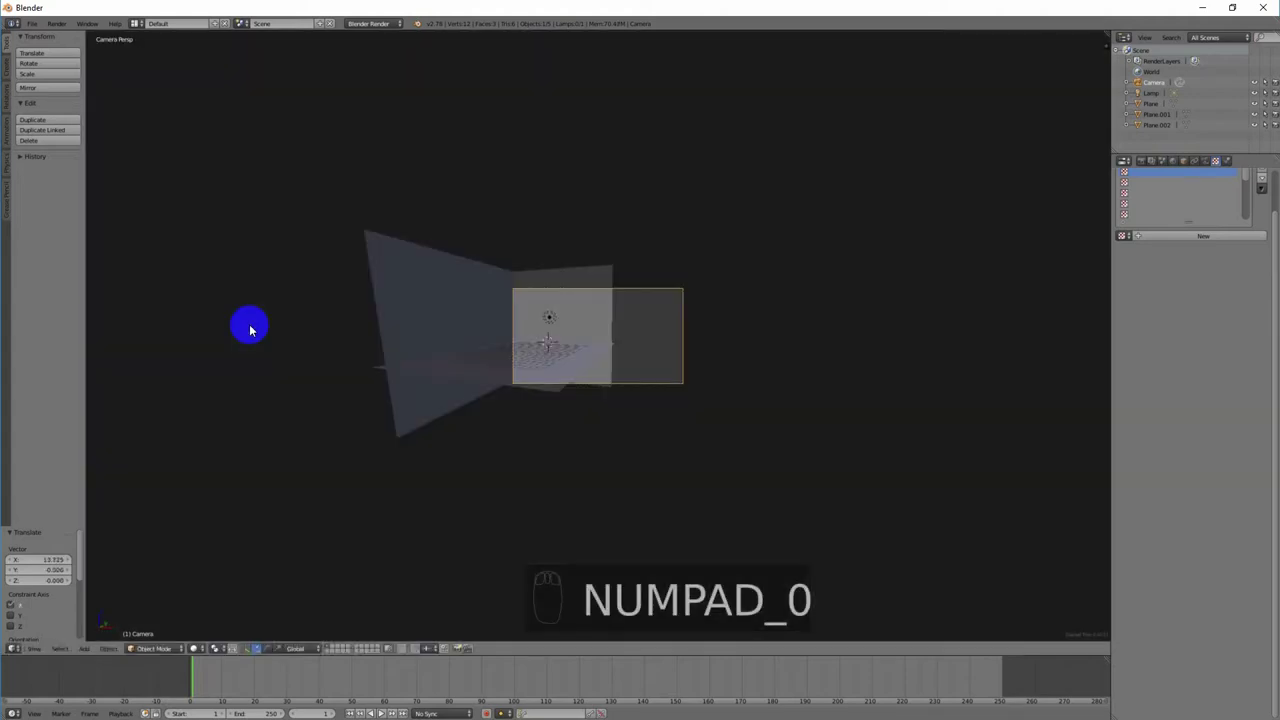
# Step: Turn the camera with fly navigation to centre the corner between the two walls in the frame
pyautogui.hotkey('shift', 'f')
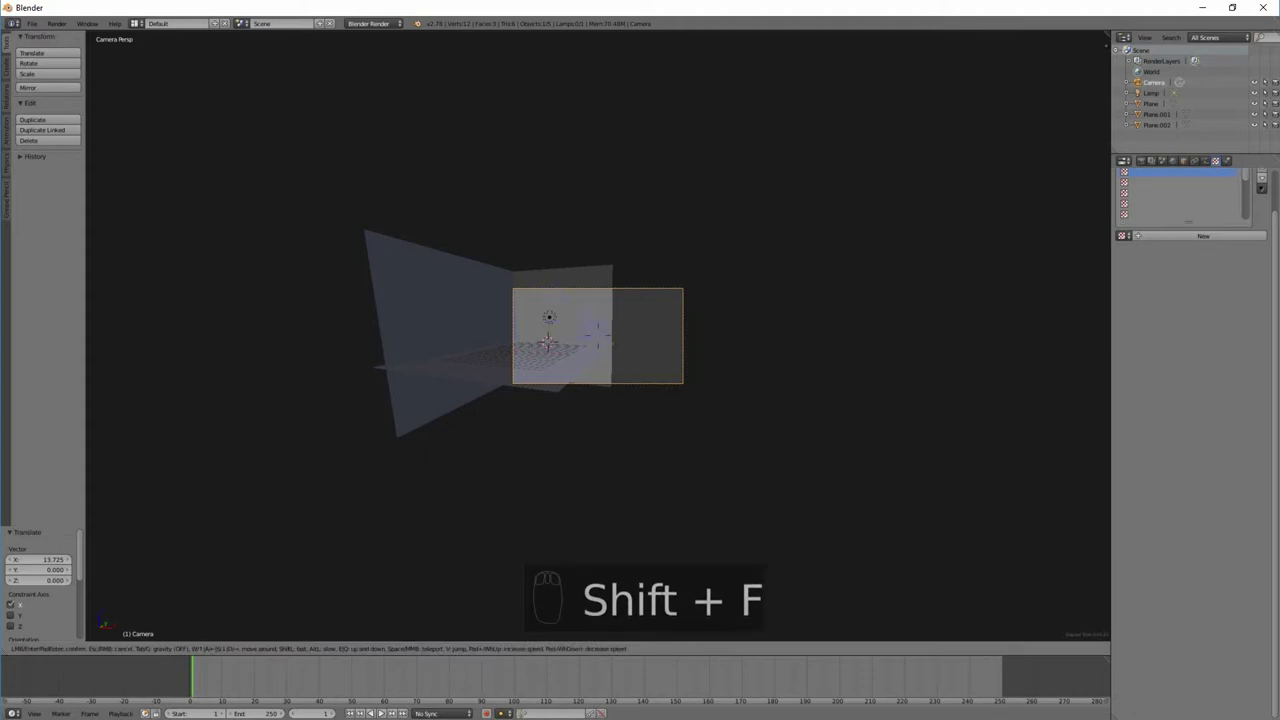
pyautogui.scroll(-3, 597, 336)
pyautogui.scroll(3, 597, 336)
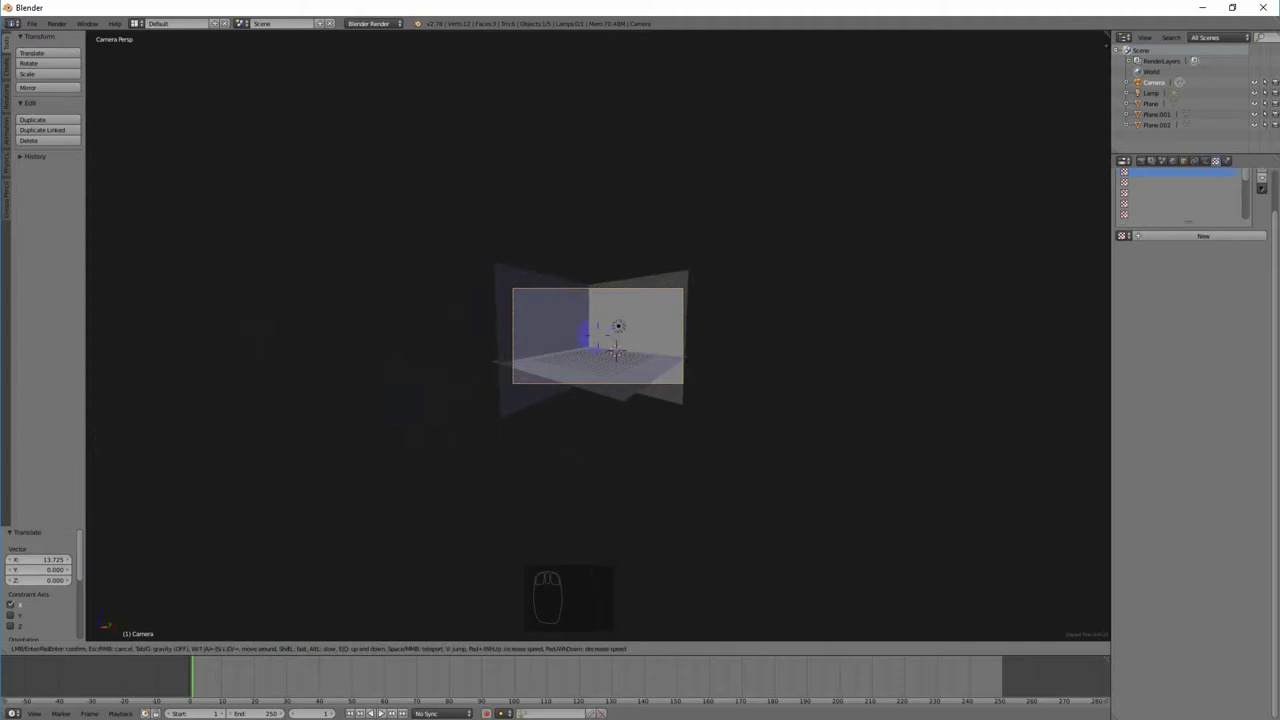
pyautogui.click(597, 334)
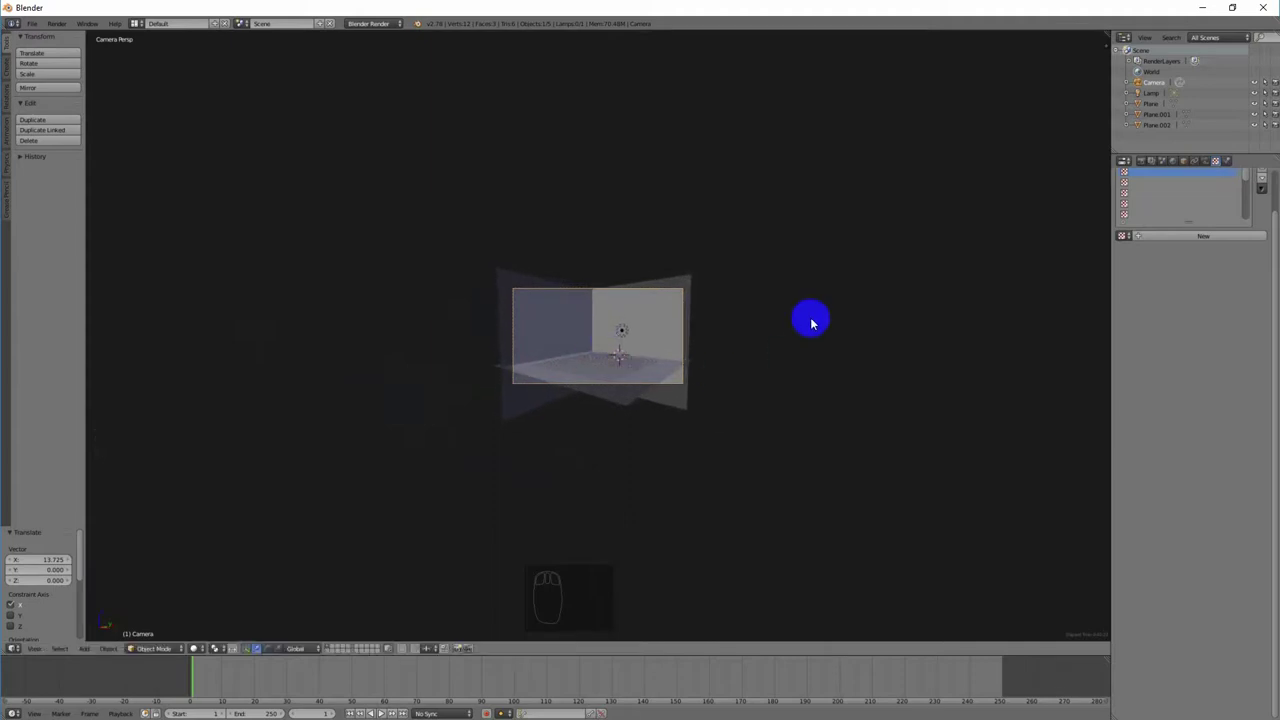
# Step: Bring the camera closer to the room along the Y axis and about 5.67 along the X axis, checking the camera view
pyautogui.press('KP_0')
pyautogui.press('KP_5')
pyautogui.moveTo(421, 209); pyautogui.dragTo(411, 357, button='middle')
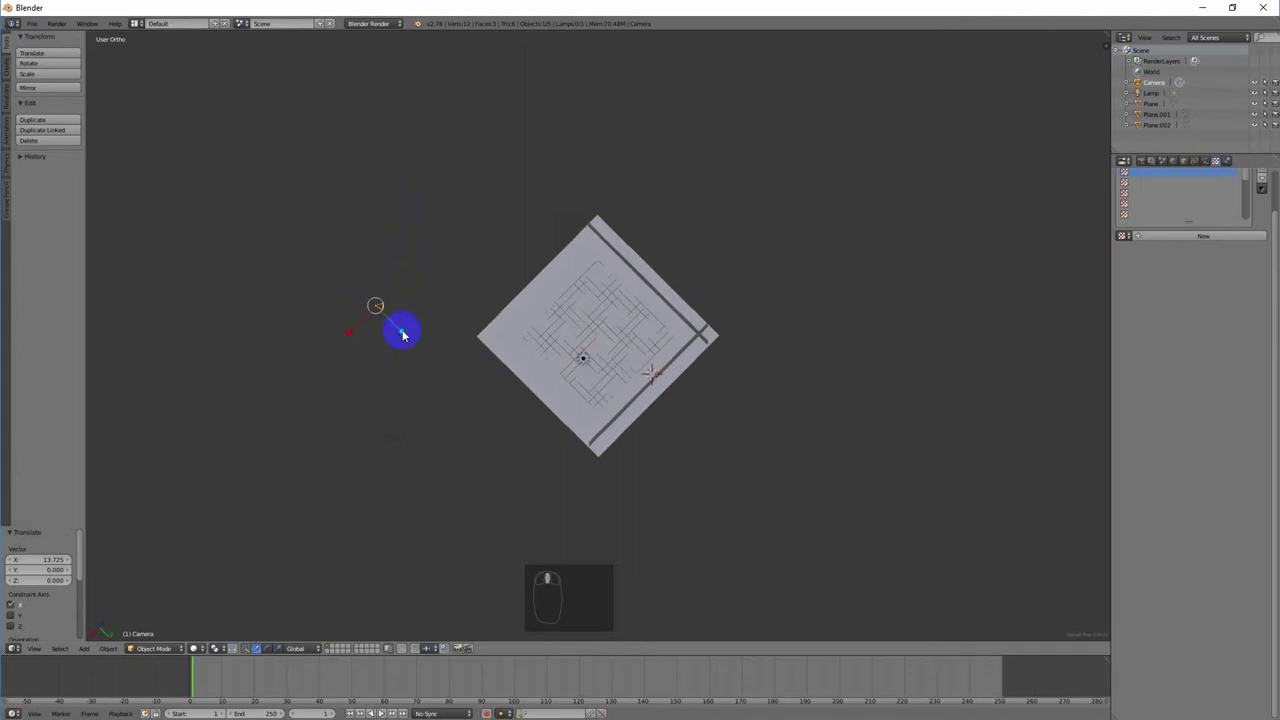
pyautogui.moveTo(403, 335)
pyautogui.mouseDown()
pyautogui.moveTo(434, 375)
pyautogui.moveTo(397, 368)
pyautogui.moveTo(416, 355)
pyautogui.mouseUp()
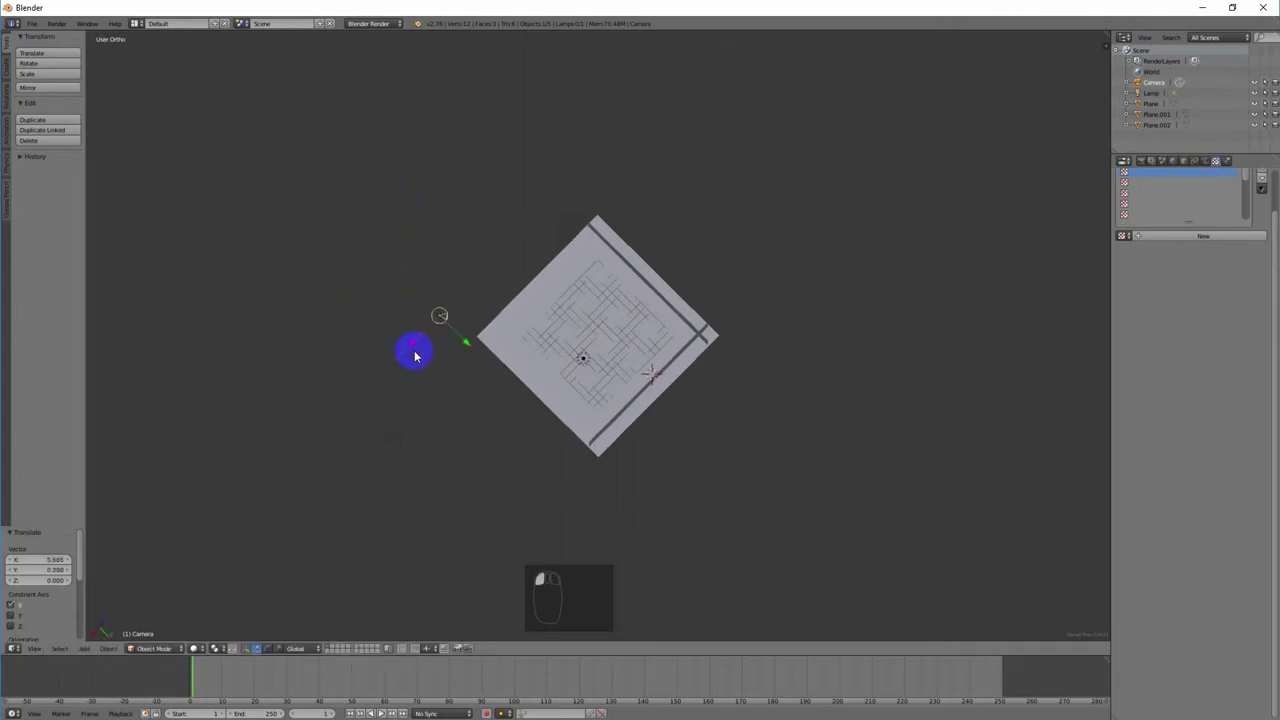
pyautogui.press('KP_0')
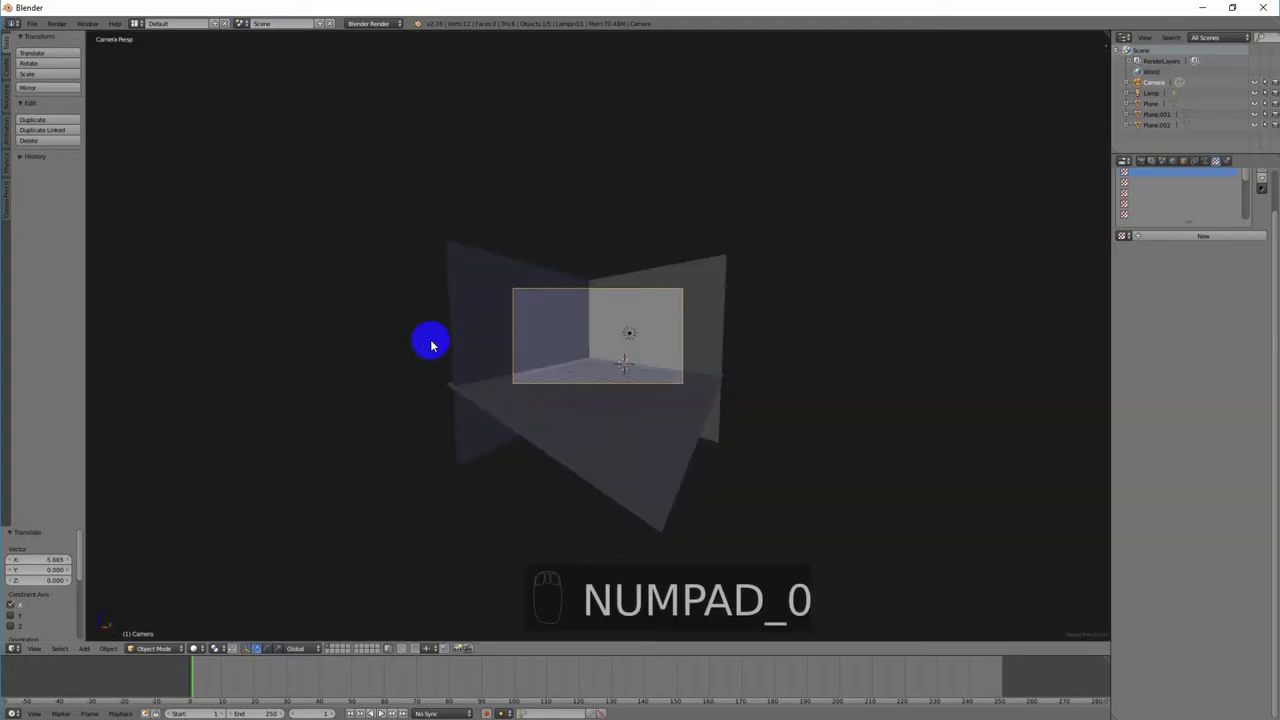
# Step: Move the camera about 4.33 along the Y axis and check the framing through the camera
pyautogui.press('KP_0')
pyautogui.moveTo(410, 350)
pyautogui.mouseDown()
pyautogui.moveTo(383, 371)
pyautogui.moveTo(440, 373)
pyautogui.moveTo(417, 354)
pyautogui.mouseUp()
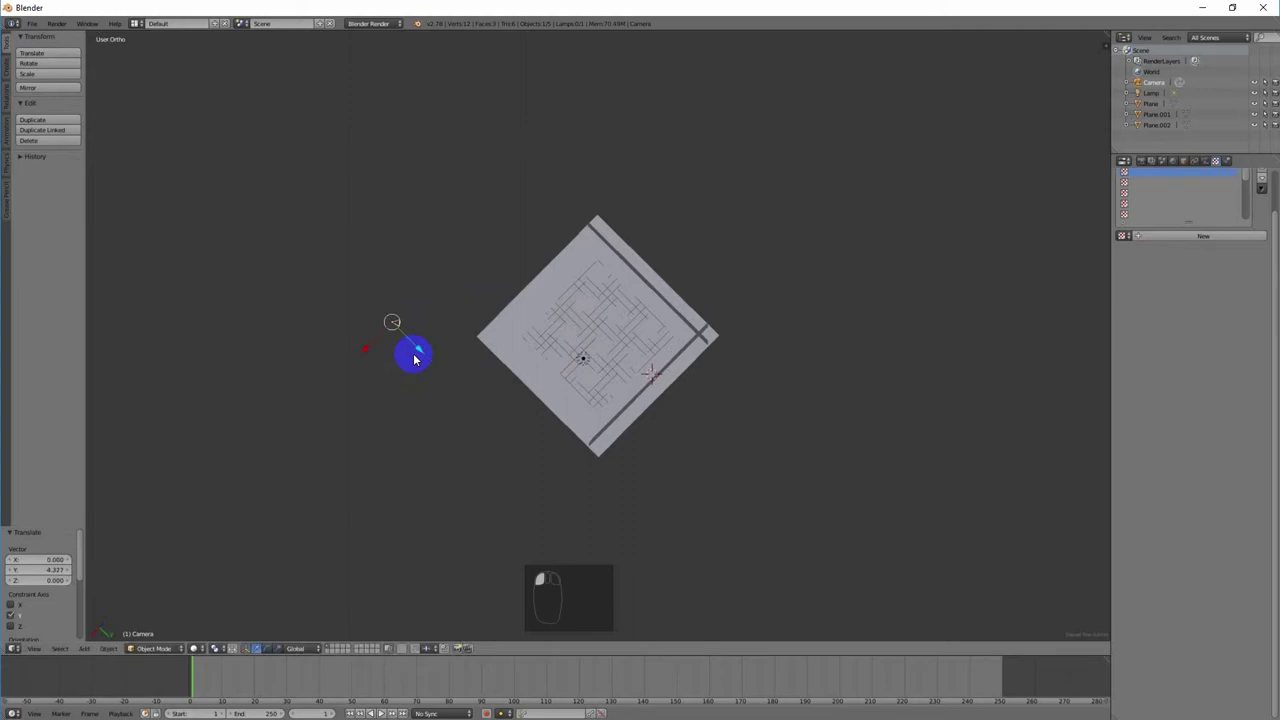
pyautogui.press('KP_0')
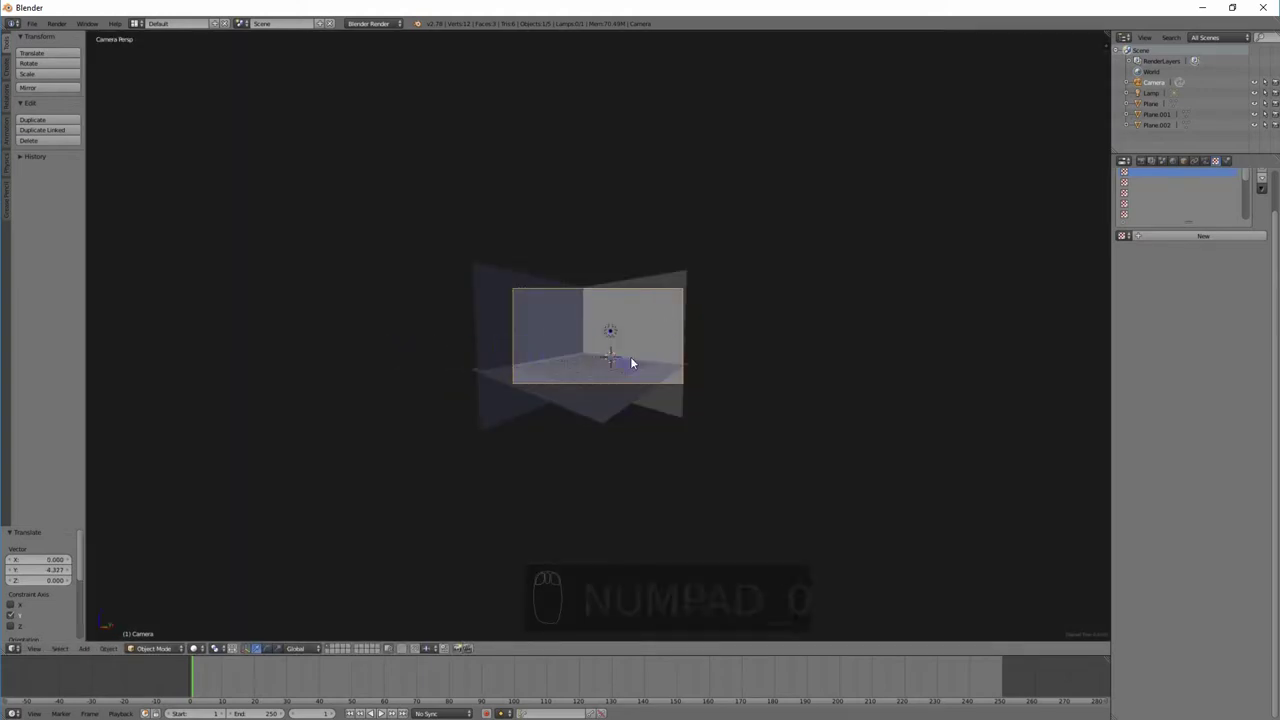
# Step: Shift the camera freely by about -1.75 in X, -1.31 in Y and 0.72 in Z while looking through it
pyautogui.hotkey('shift', 'f')
pyautogui.click(606, 340)
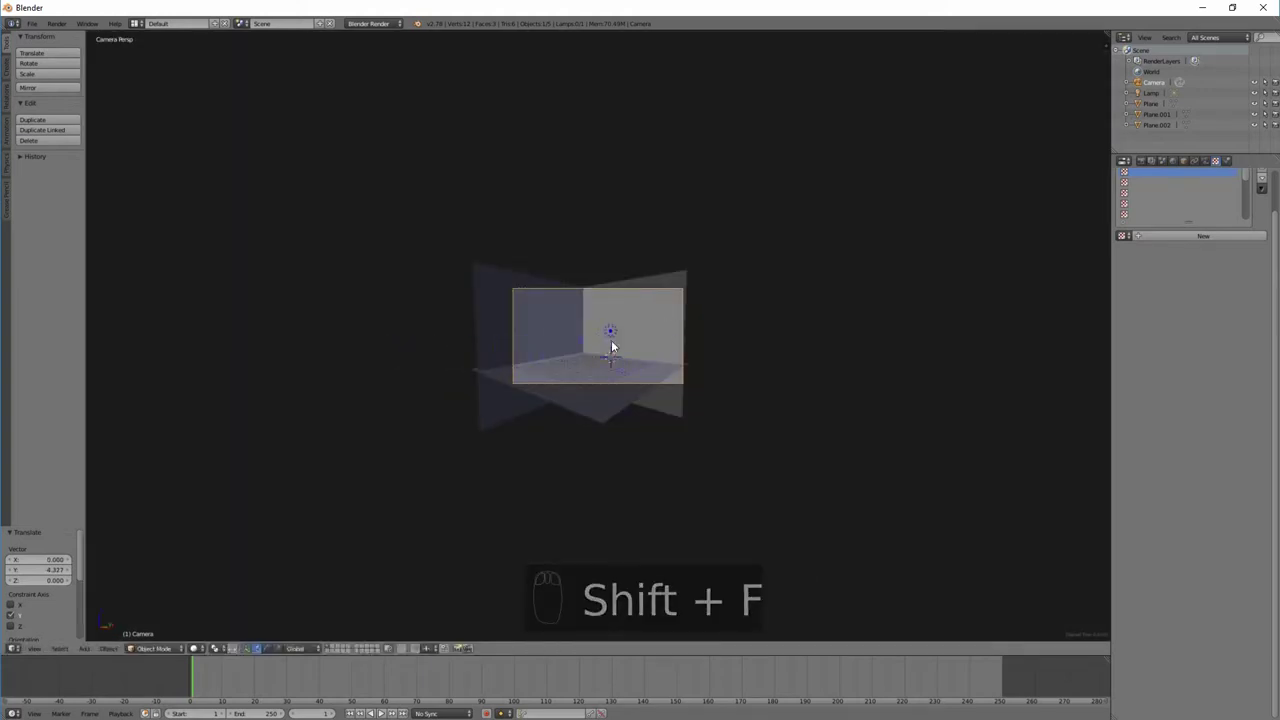
pyautogui.press('g')
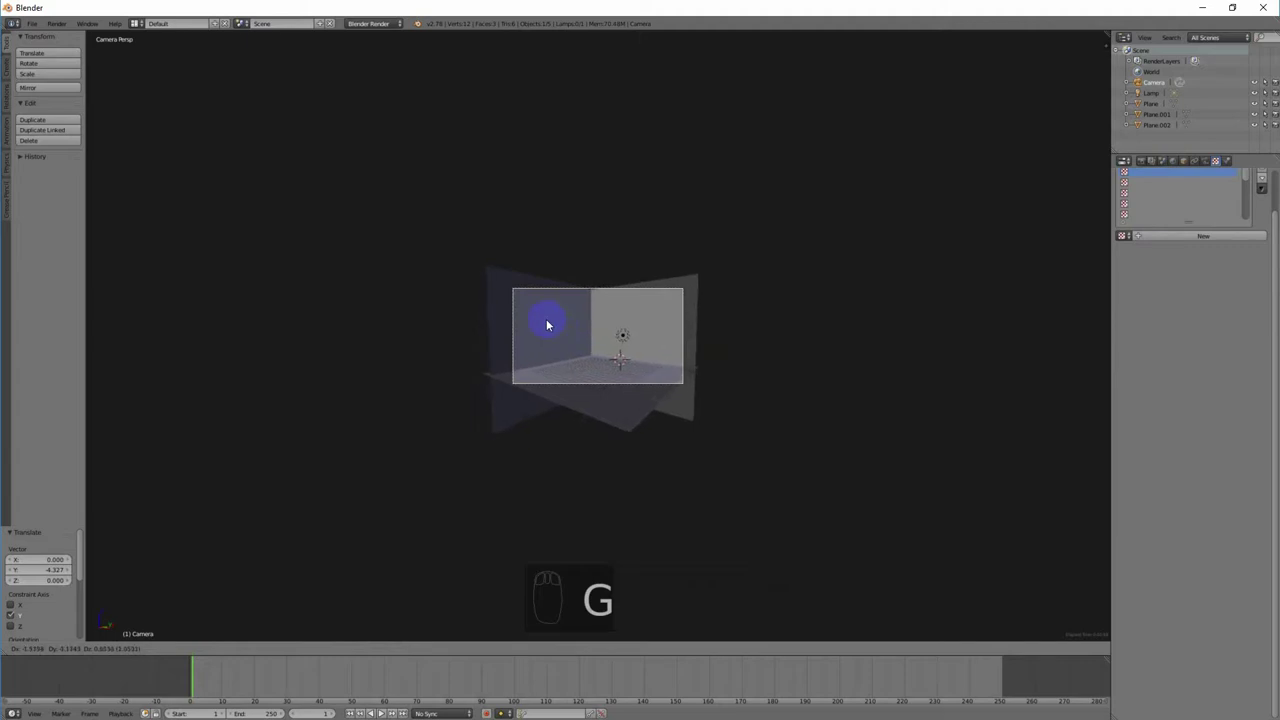
pyautogui.click(539, 320)
pyautogui.moveTo(748, 314); pyautogui.dragTo(706, 357, button='middle')
pyautogui.press('KP_0')
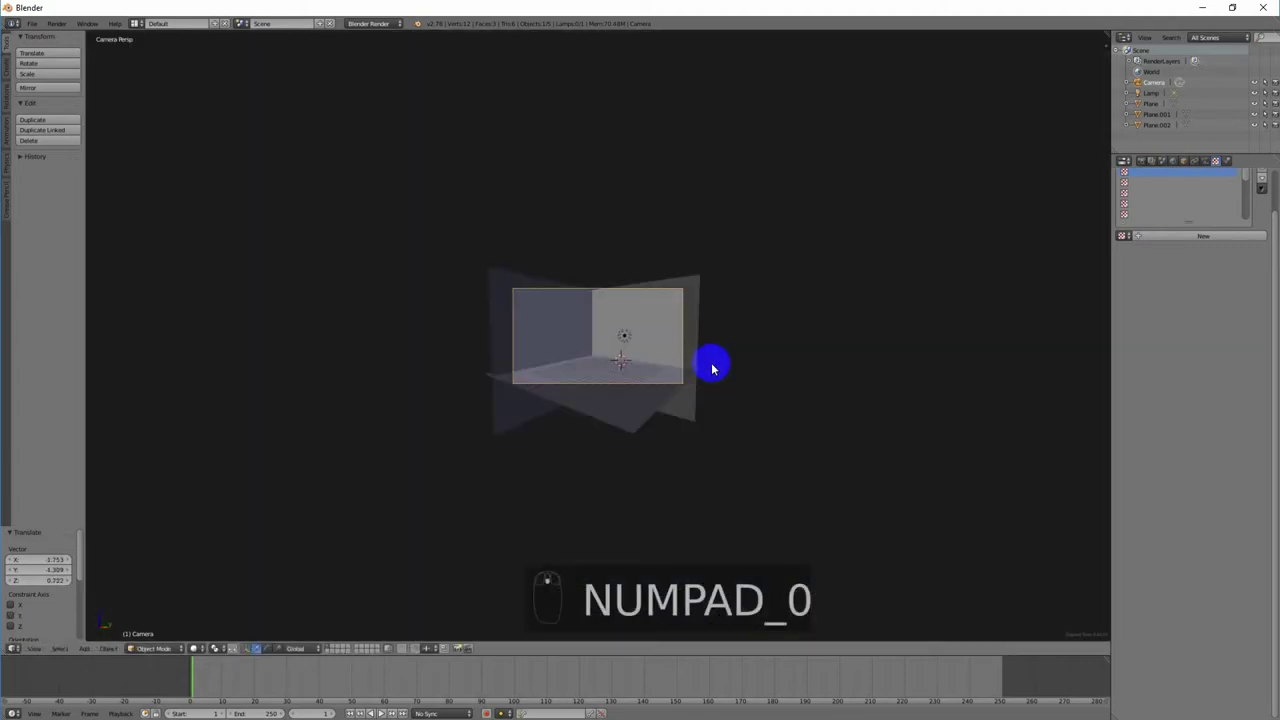
# Step: Select every object in the scene and move them all to the second layer
pyautogui.press('KP_0')
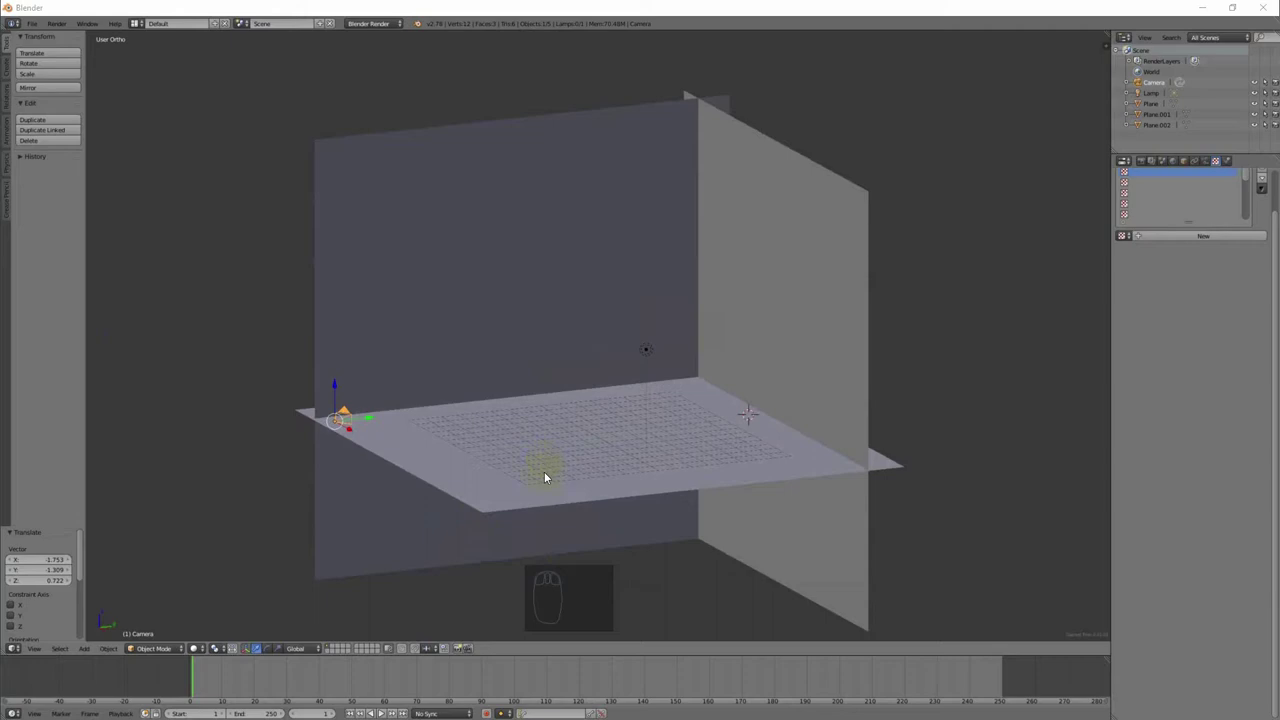
pyautogui.moveTo(536, 487); pyautogui.dragTo(575, 490, button='middle')
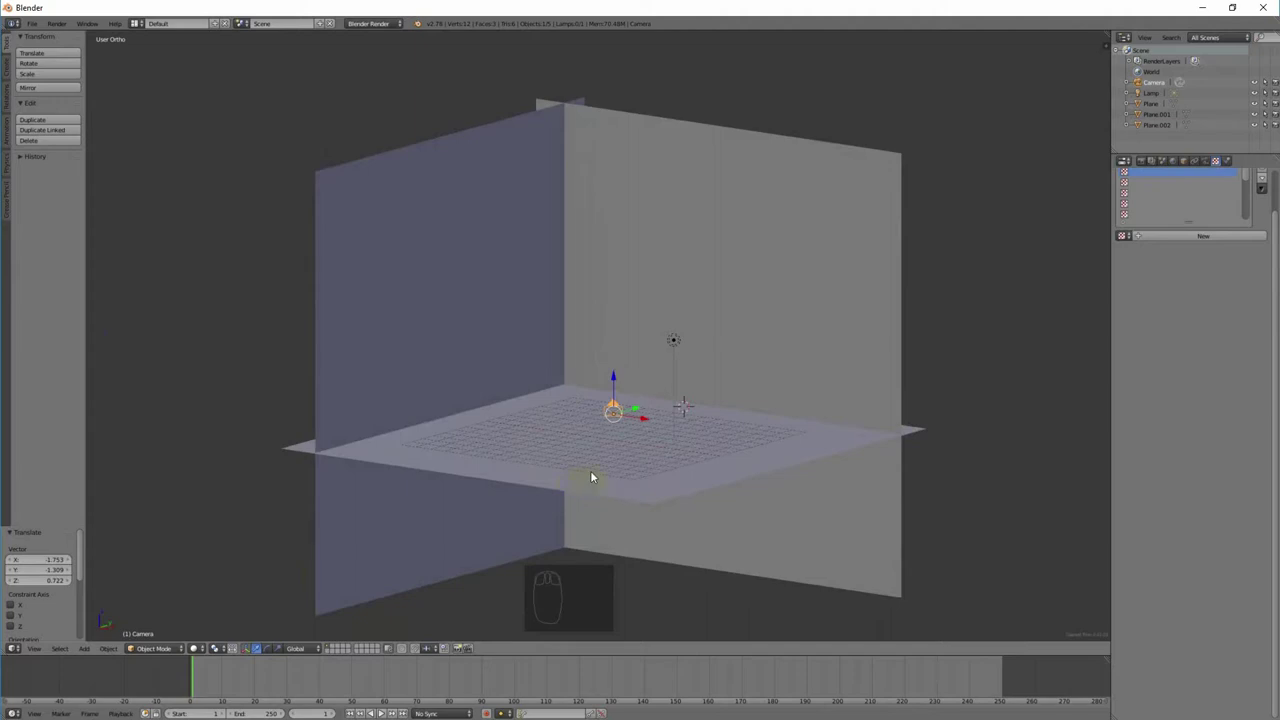
pyautogui.press('a')
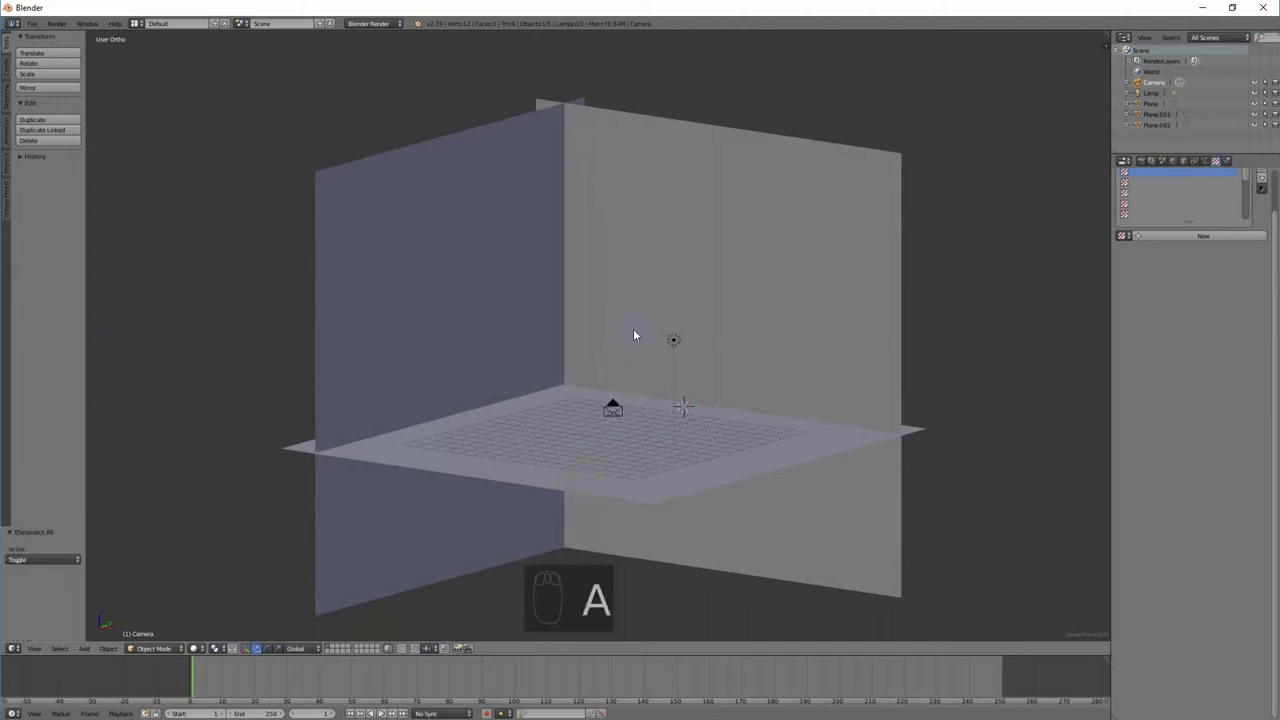
pyautogui.press('a')
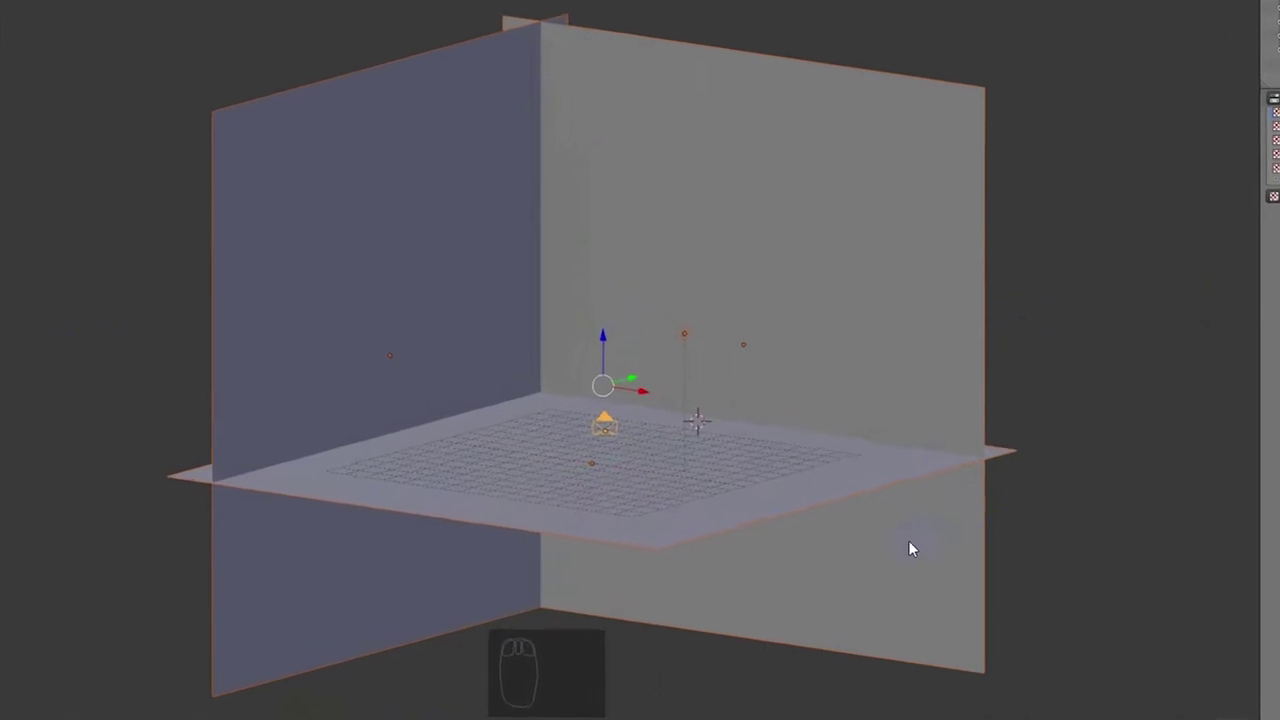
pyautogui.press('m')
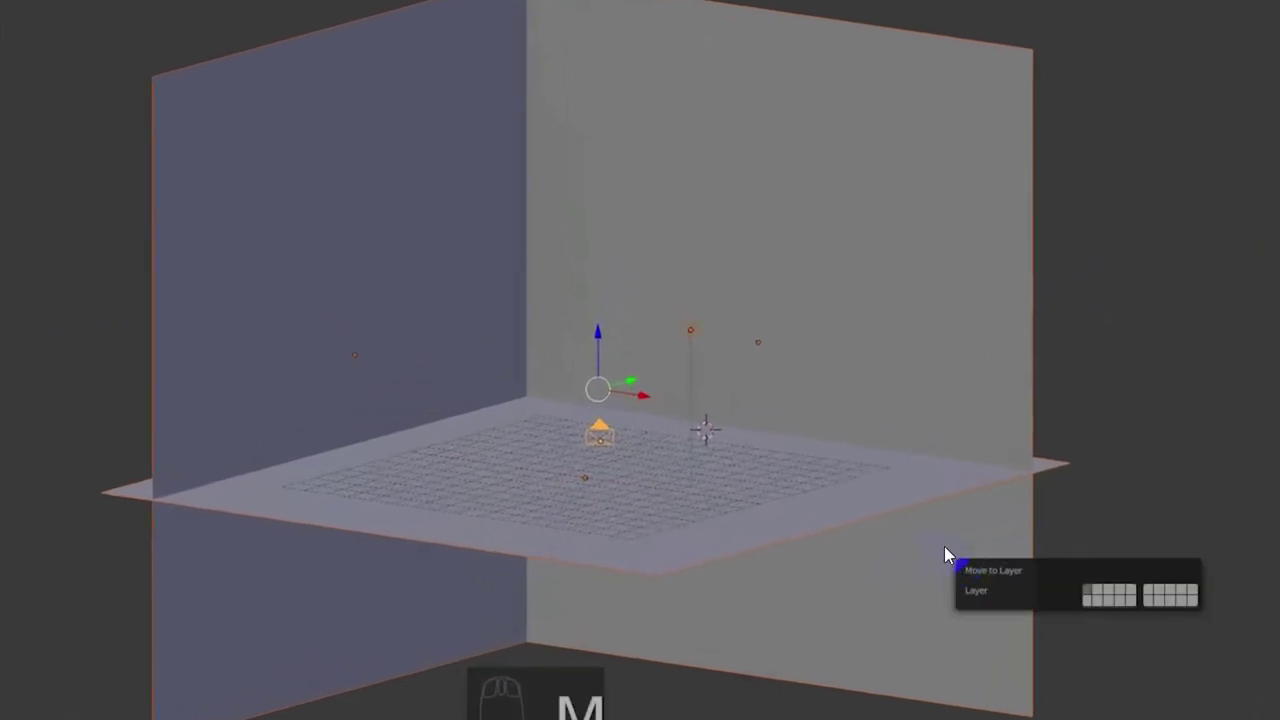
pyautogui.click(1113, 586)
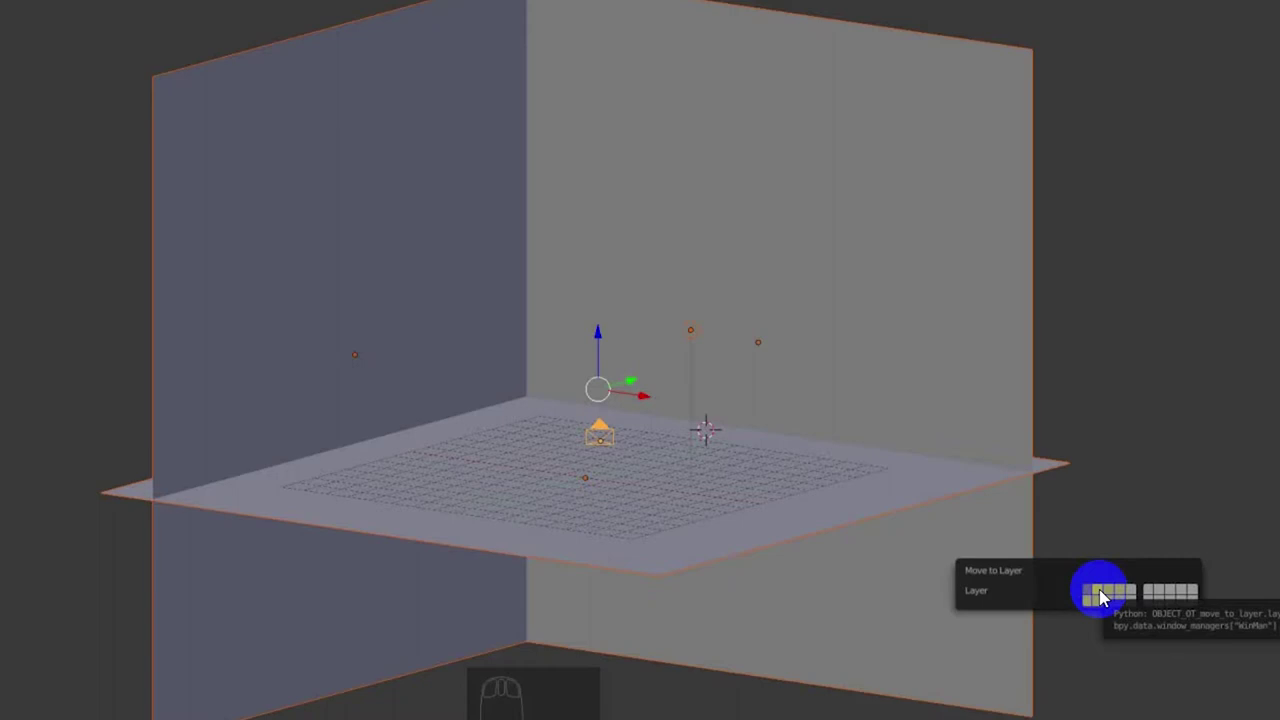
pyautogui.click(1099, 595)
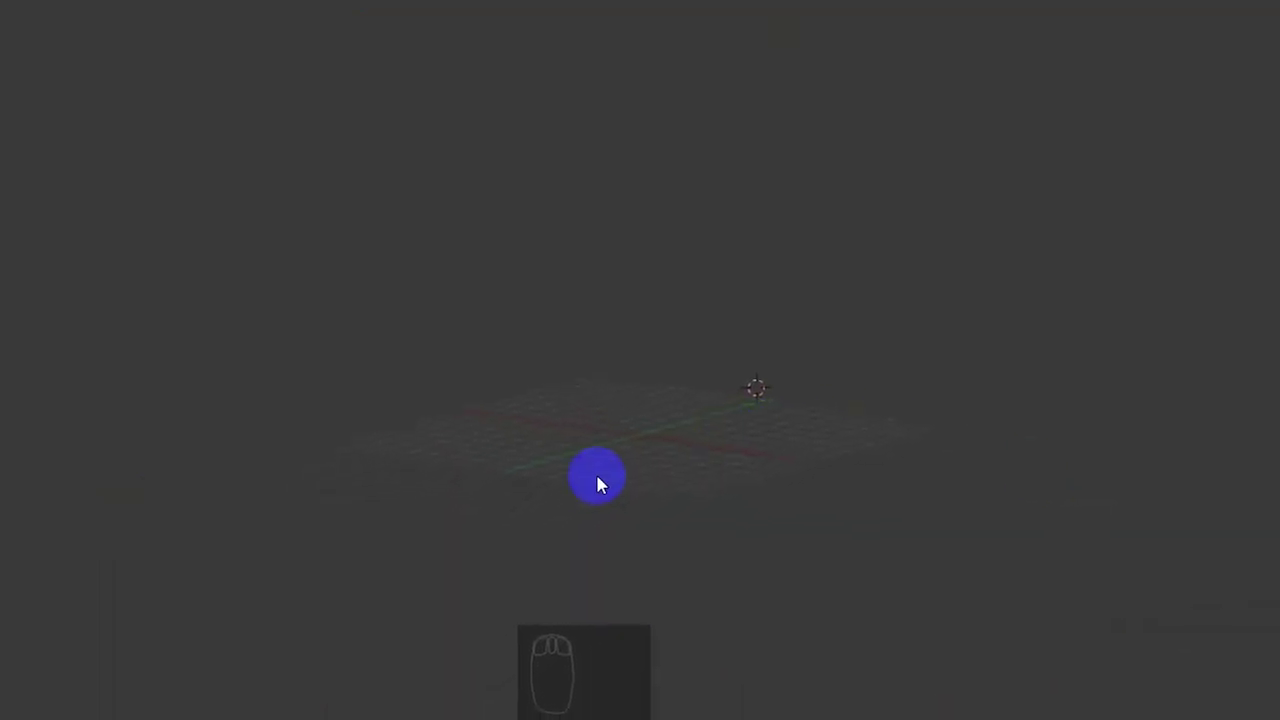
# Step: Switch the visible layer back and forth between the first and second to compare their contents
pyautogui.click(292, 695)
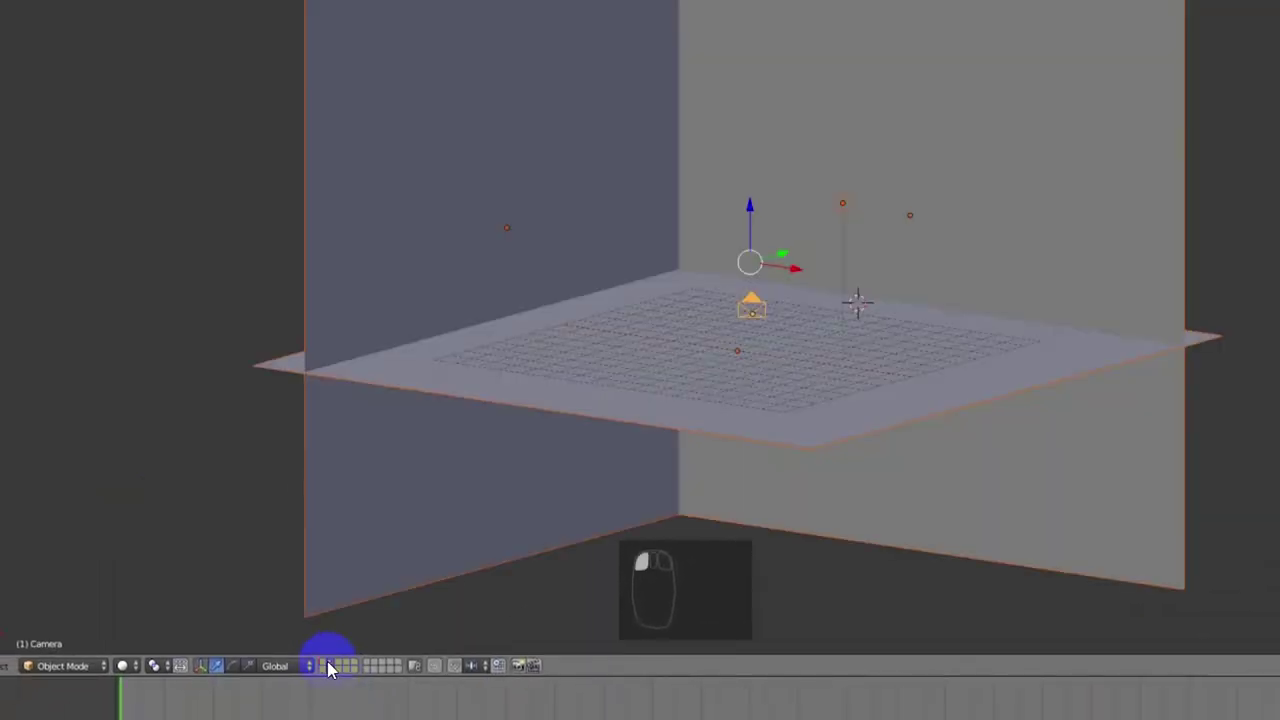
pyautogui.click(330, 664)
pyautogui.click(322, 662)
pyautogui.click(331, 663)
pyautogui.click(322, 662)
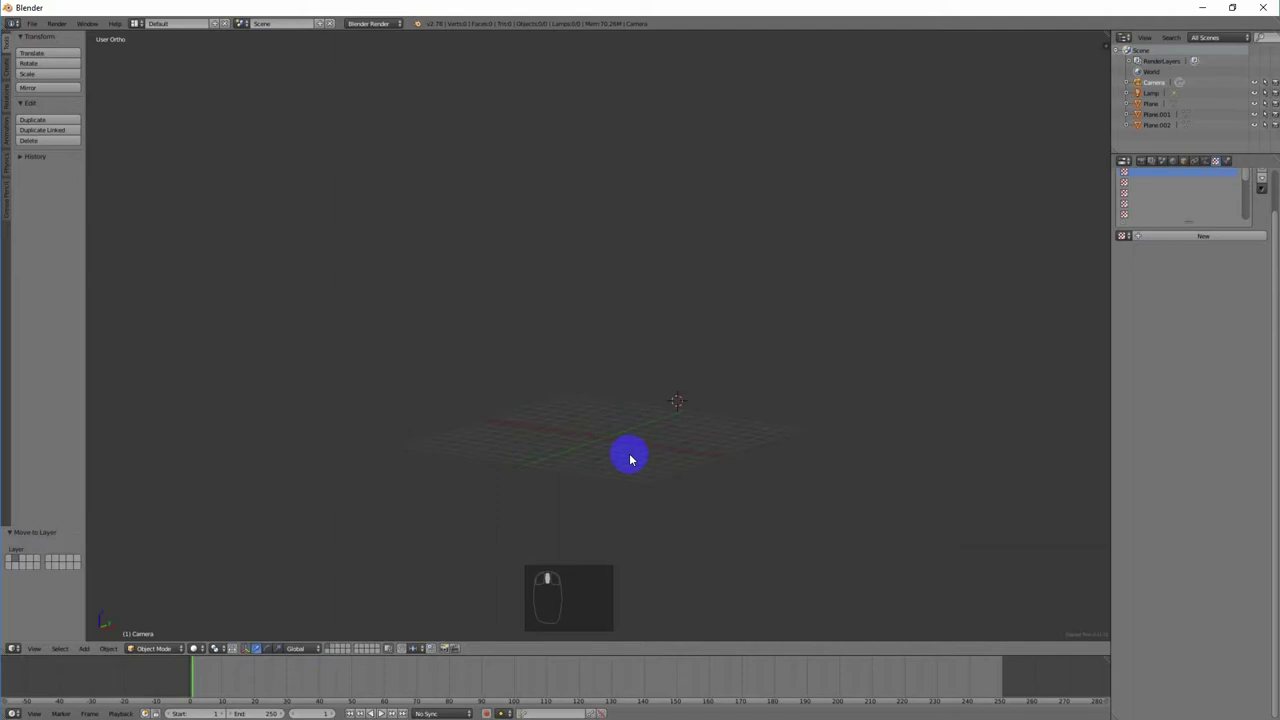
# Step: Toggle the display of all scene layers on and off to inspect the combined scene
pyautogui.press('`')
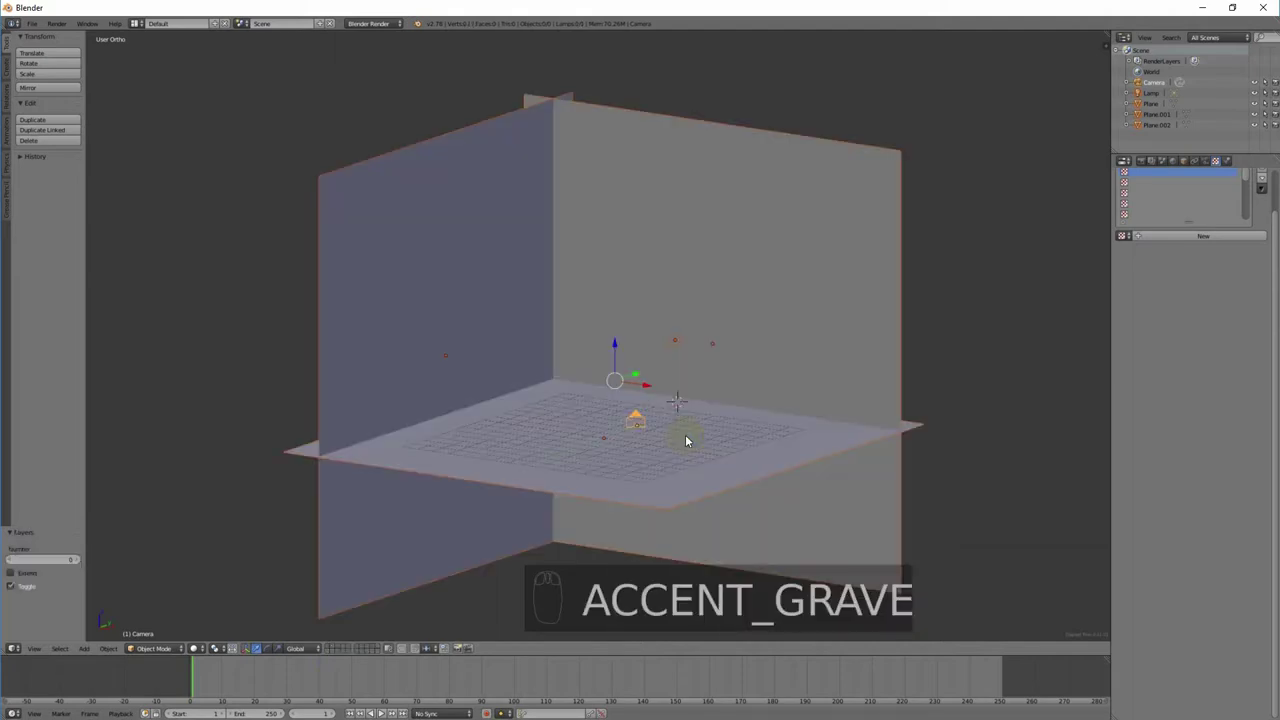
pyautogui.press('`')
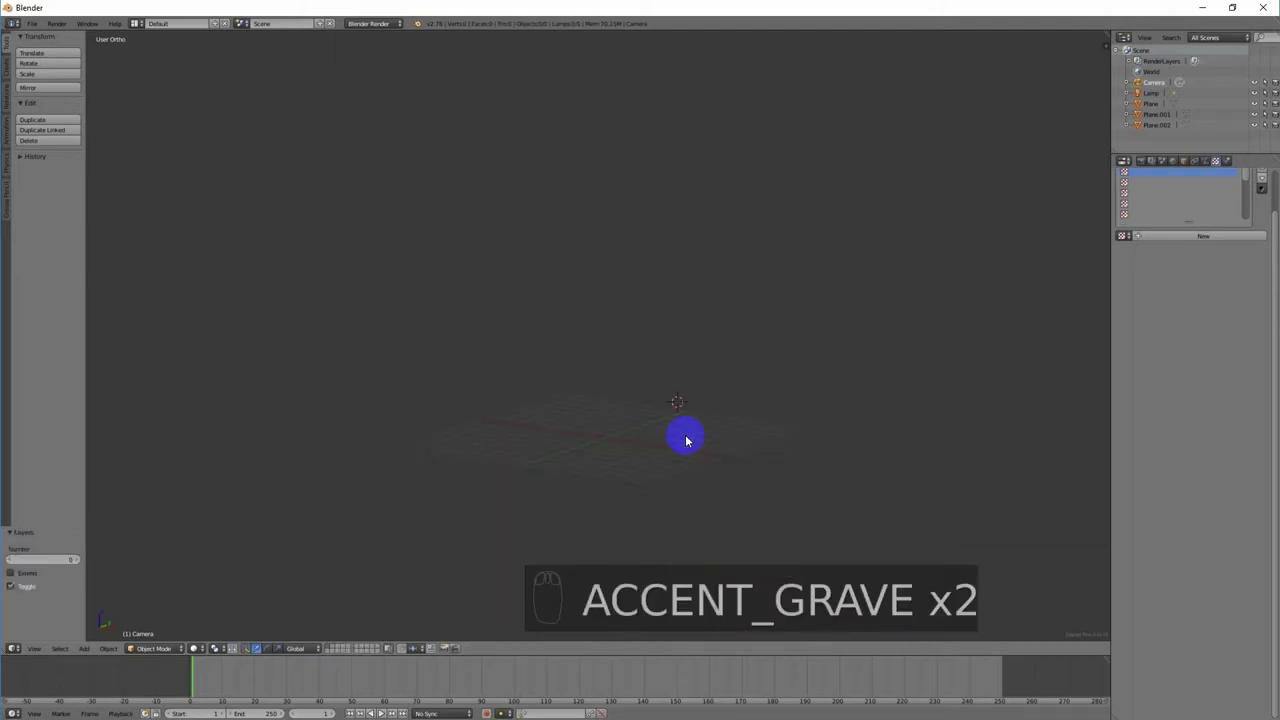
pyautogui.press('`')
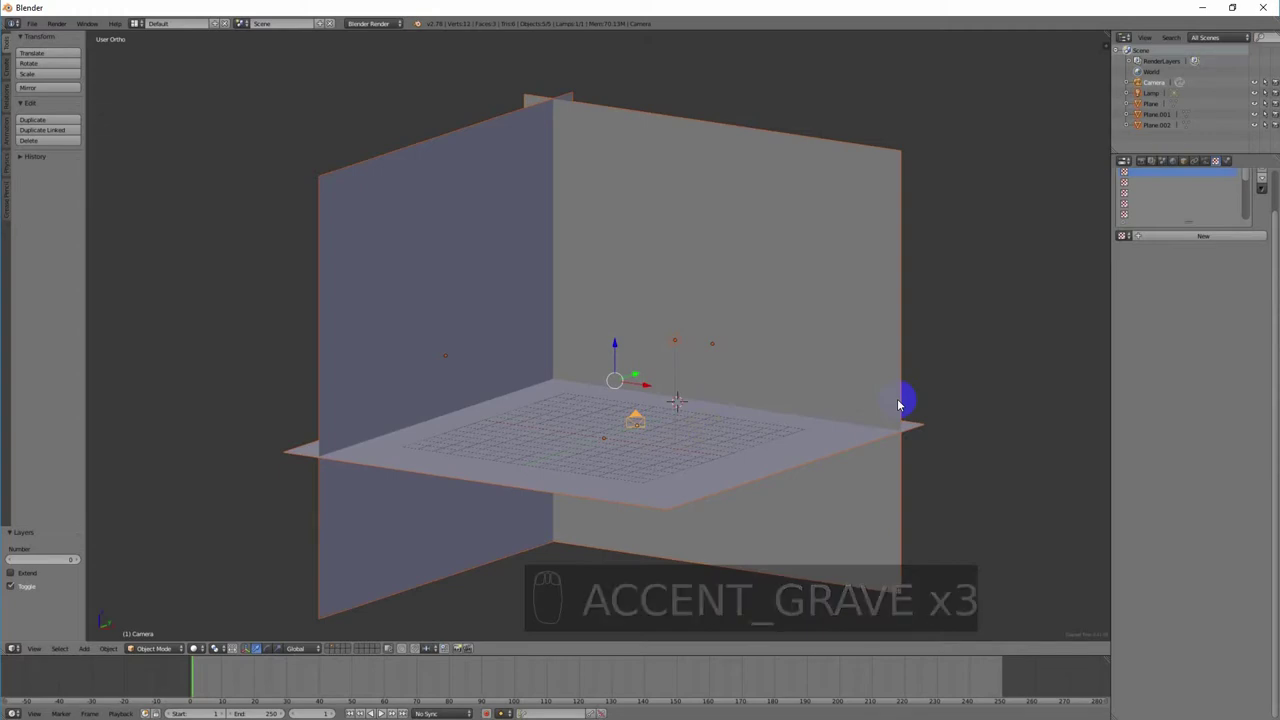
# Step: Show only the first layer, add a cube there and move it about 9.62 along the Y axis towards the grid centre
pyautogui.scroll(2, 623, 461)
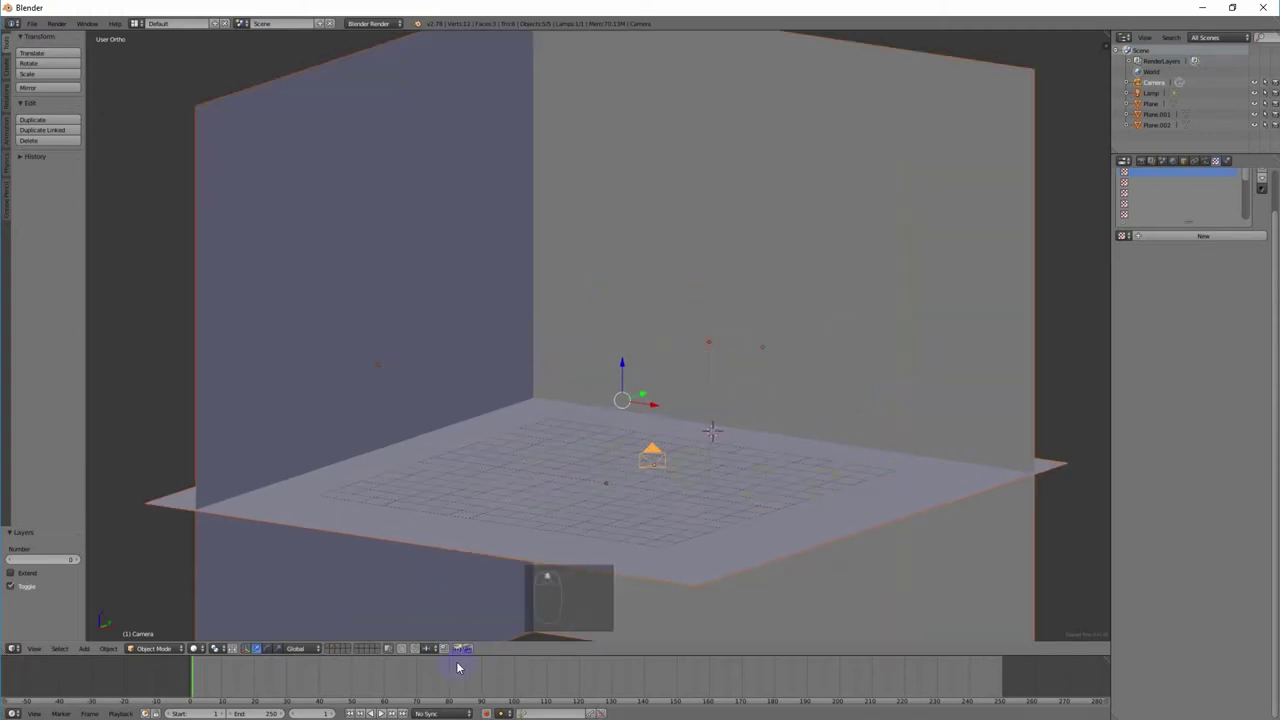
pyautogui.click(332, 649)
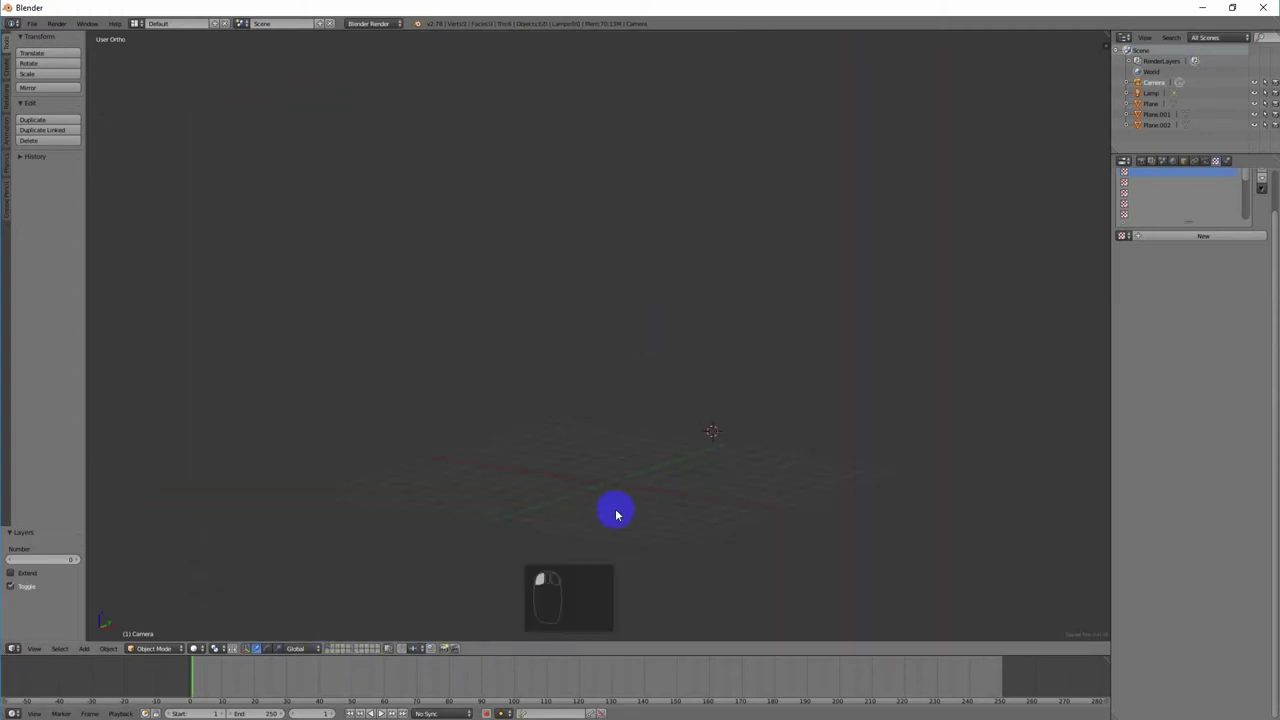
pyautogui.hotkey('shift', 'a')
pyautogui.moveTo(651, 460)
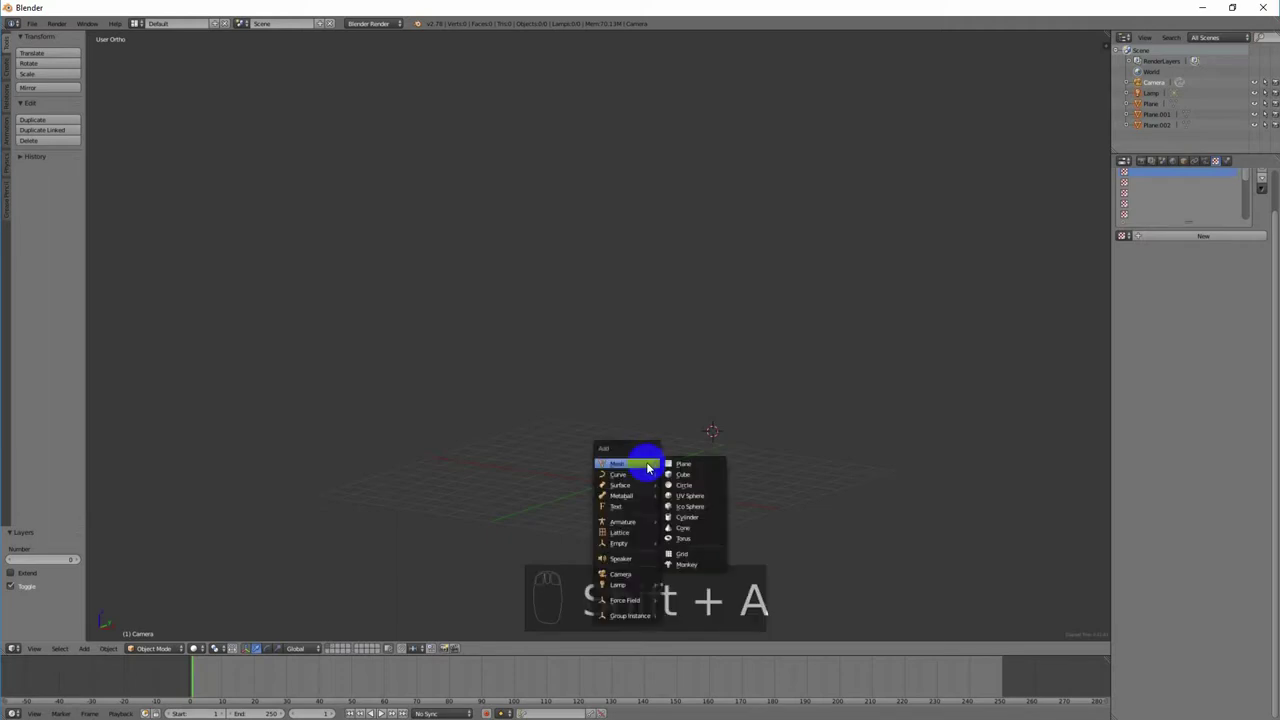
pyautogui.click(700, 476)
pyautogui.moveTo(786, 491); pyautogui.dragTo(882, 469, button='middle')
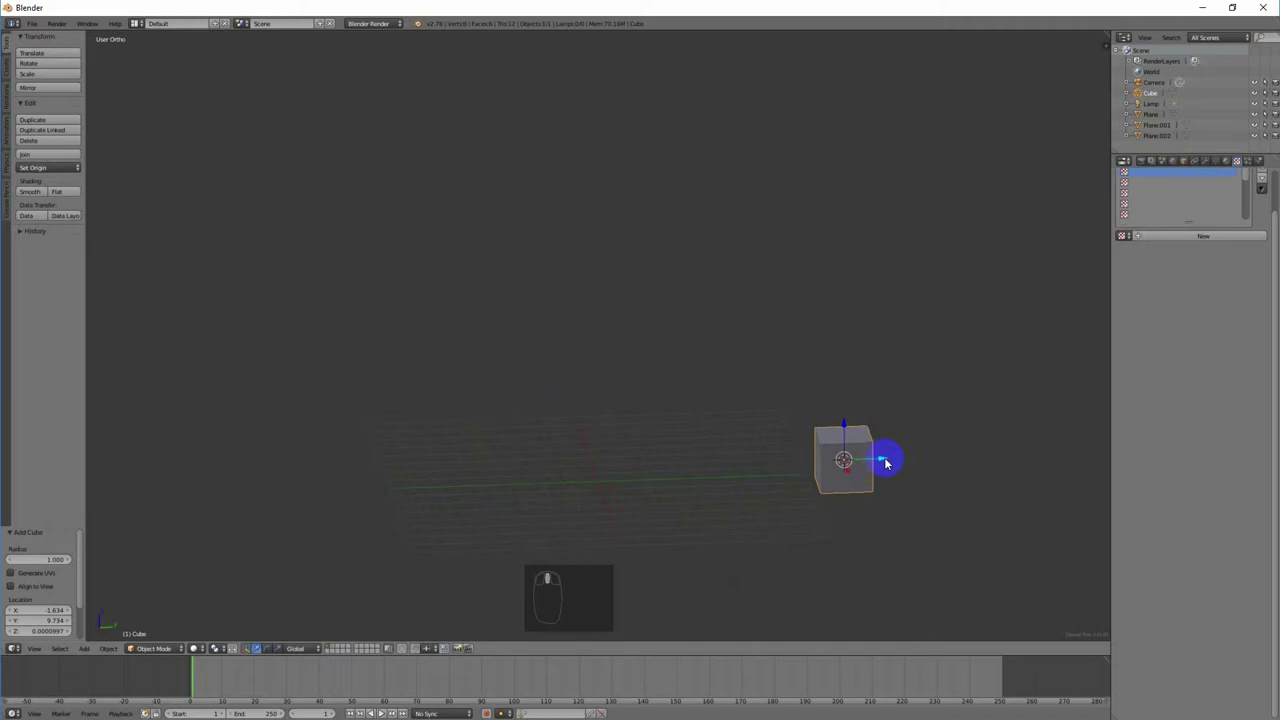
pyautogui.moveTo(885, 463); pyautogui.dragTo(642, 485)
# Step: Scale the cube by about 4.82 along the X axis and widen it along the Y axis into a broad block
pyautogui.moveTo(668, 513); pyautogui.dragTo(703, 495, button='middle')
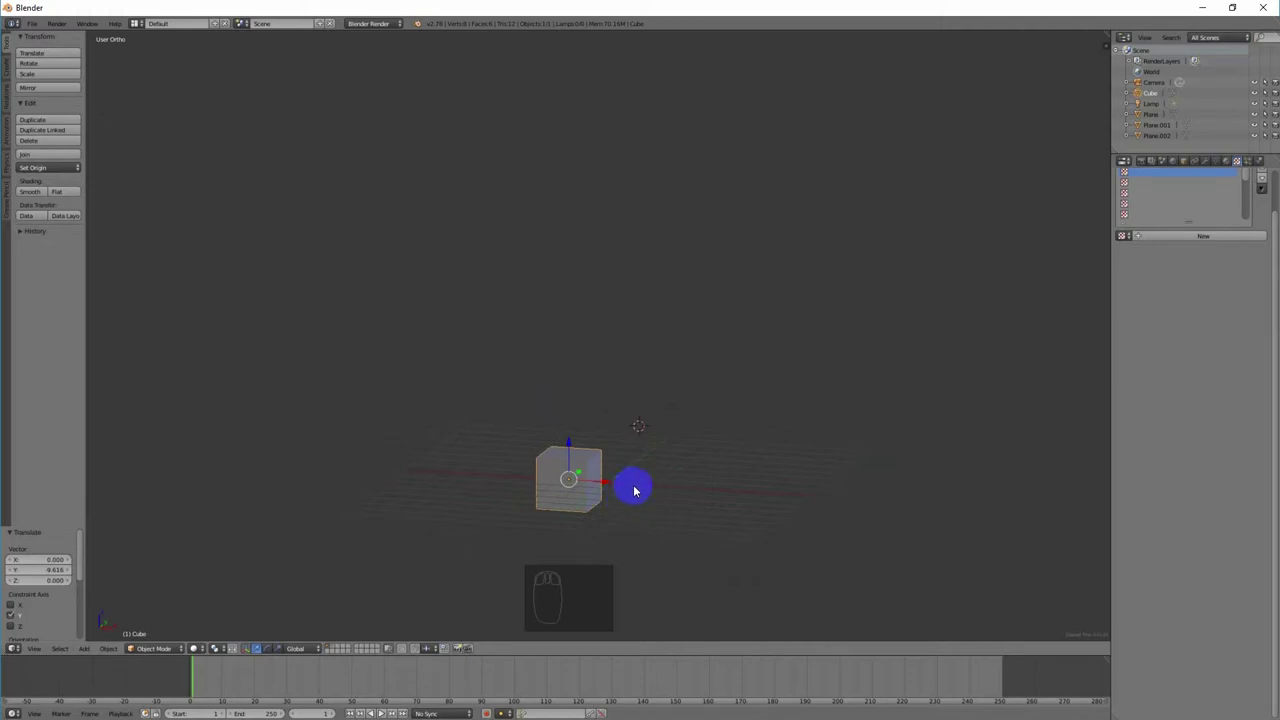
pyautogui.press('s')
pyautogui.press('x')
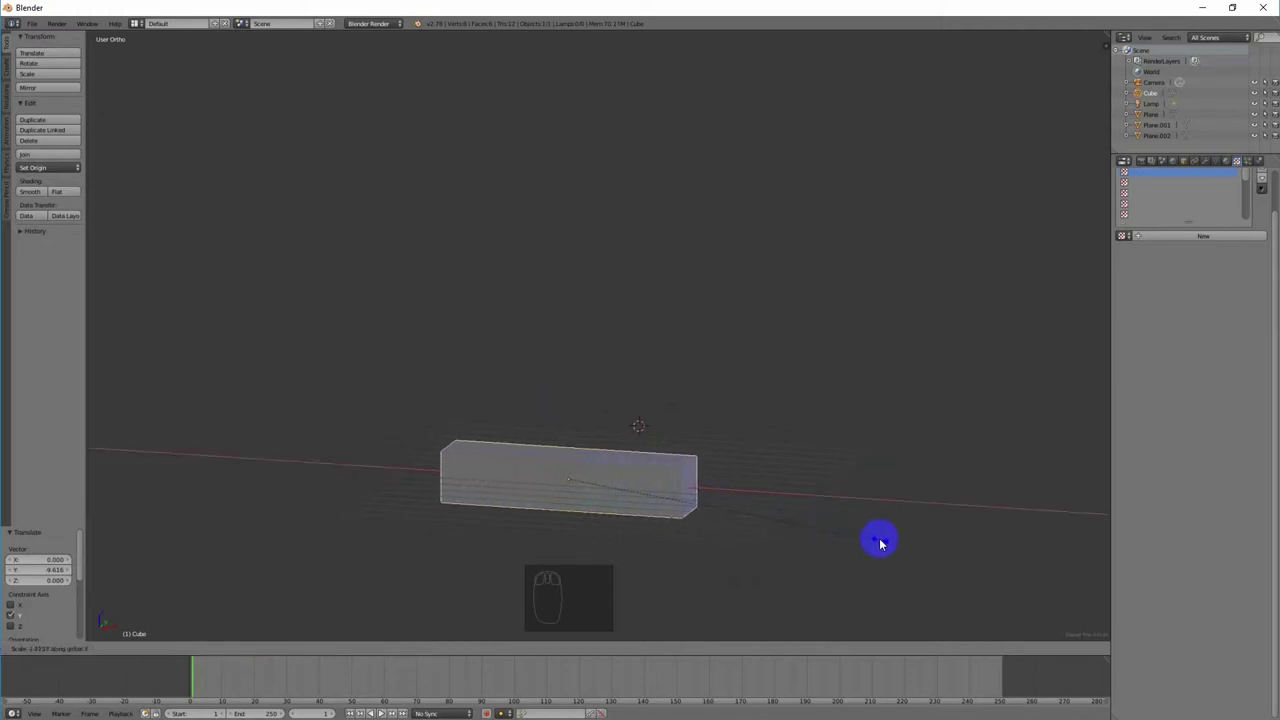
pyautogui.click(880, 542)
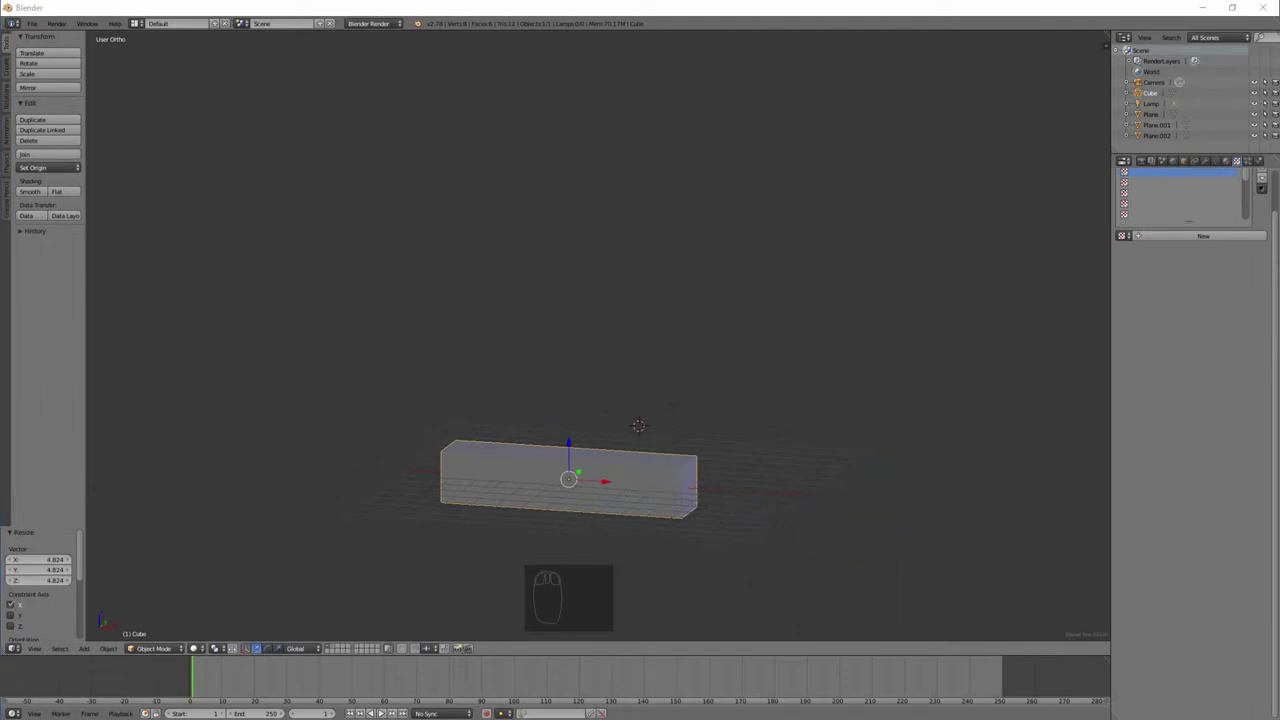
pyautogui.moveTo(611, 511); pyautogui.dragTo(668, 453, button='middle')
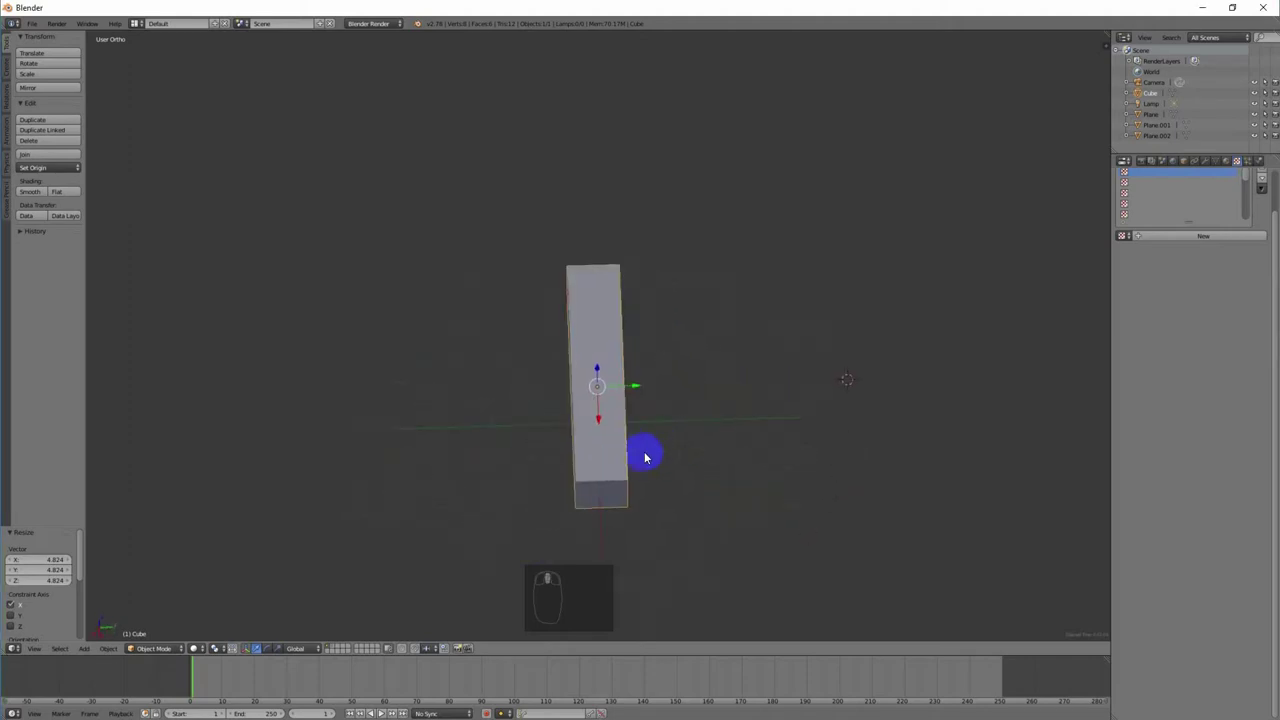
pyautogui.press('s')
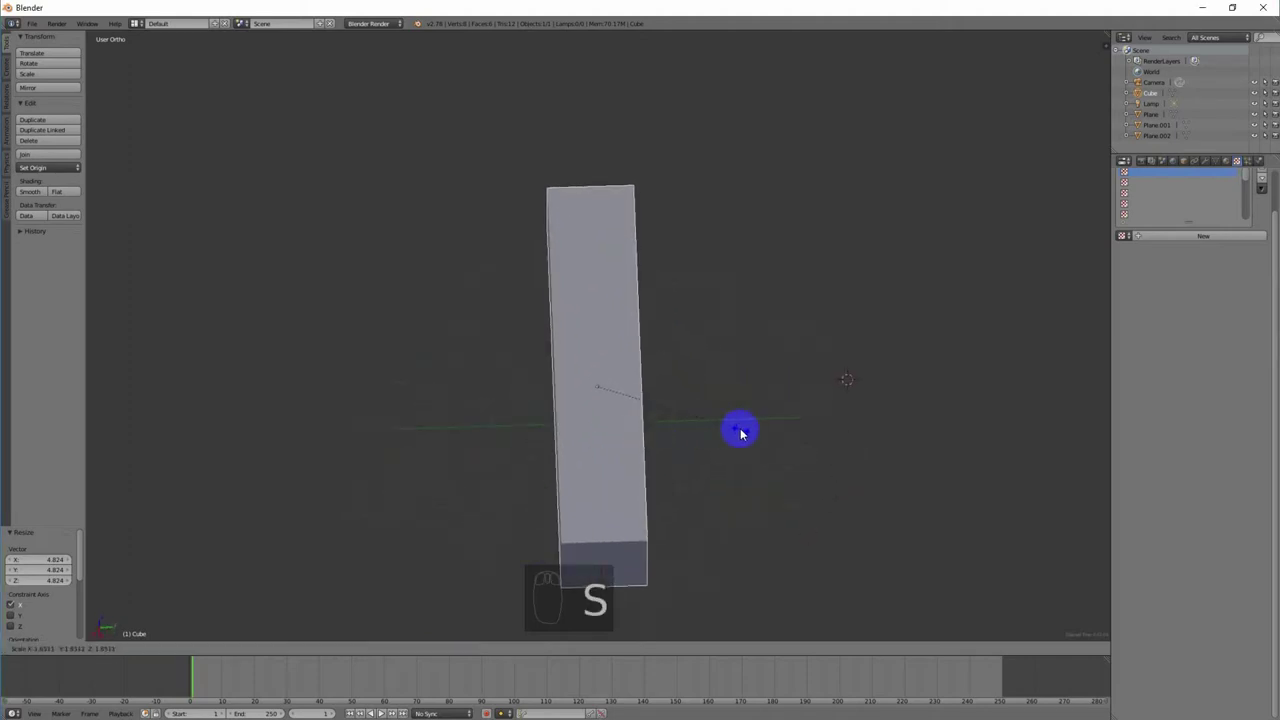
pyautogui.press('y')
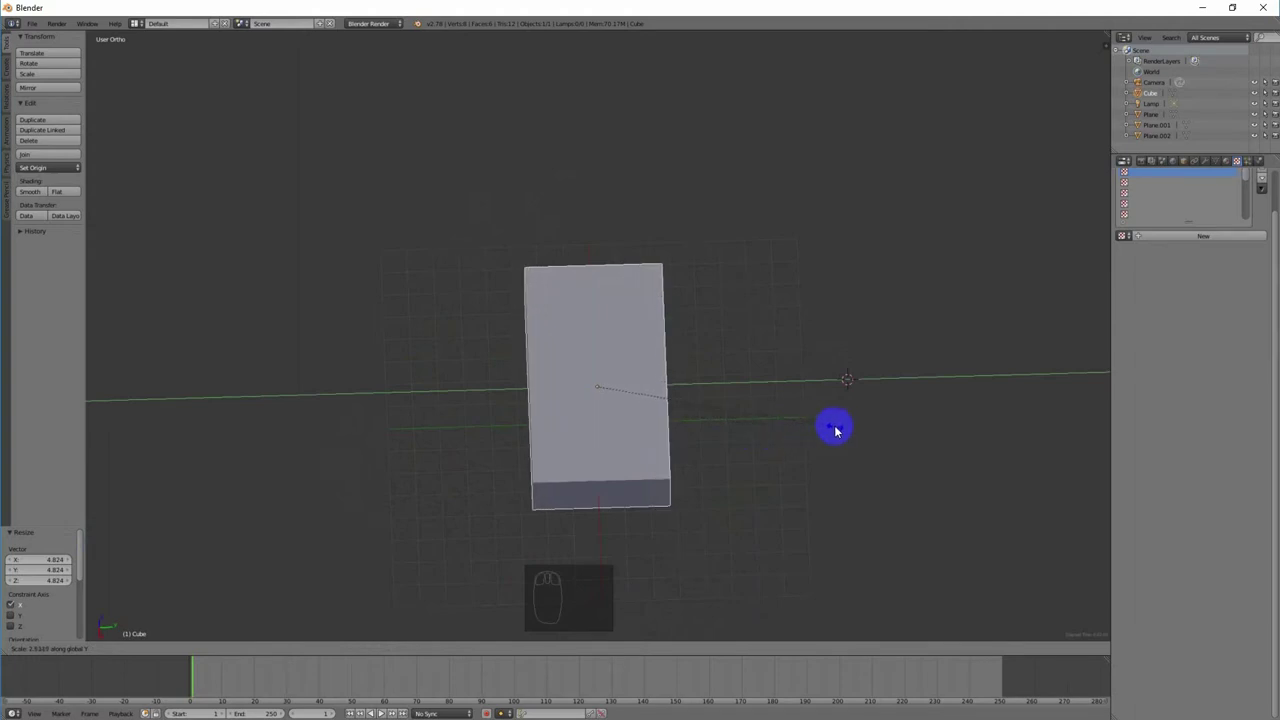
pyautogui.click(826, 474)
# Step: Raise the block about 0.86 along the Z axis and scale its height by about 0.39
pyautogui.moveTo(826, 474); pyautogui.dragTo(663, 458, button='middle')
pyautogui.moveTo(566, 442)
pyautogui.mouseDown()
pyautogui.moveTo(571, 409)
pyautogui.moveTo(572, 423)
pyautogui.mouseUp()
pyautogui.moveTo(686, 514); pyautogui.dragTo(608, 492, button='middle')
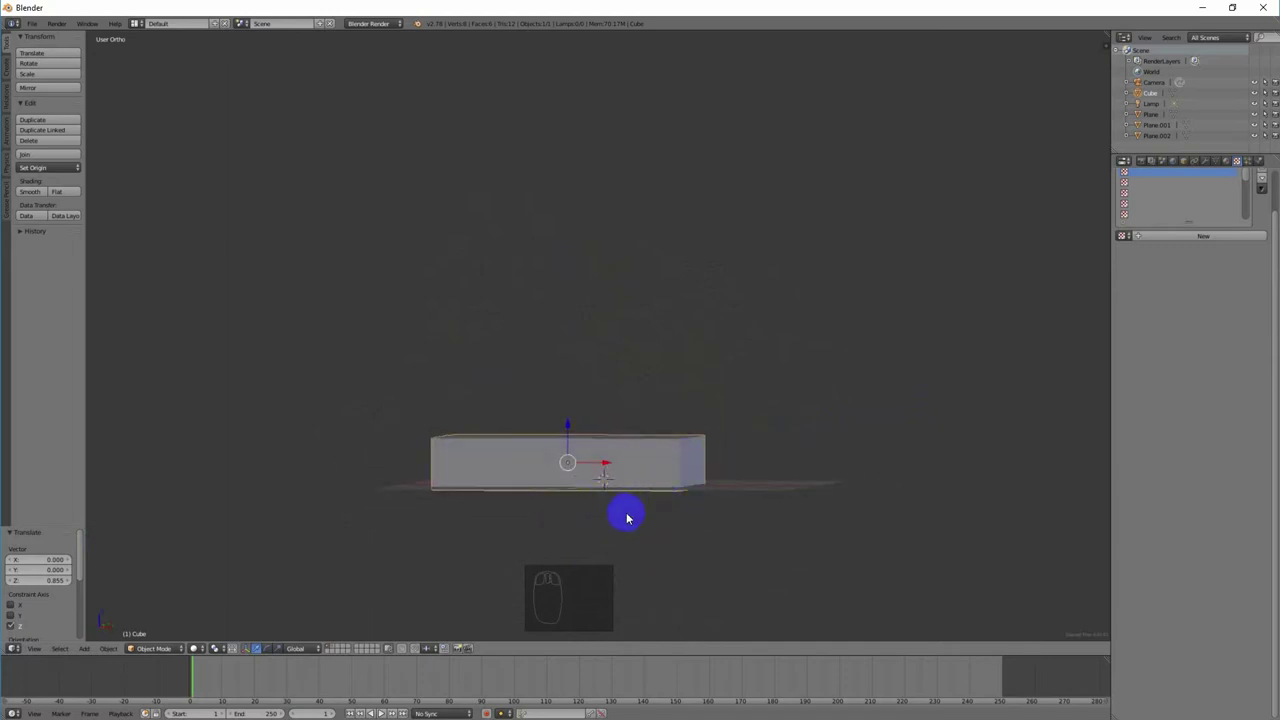
pyautogui.press('s')
pyautogui.middleClick(630, 516)
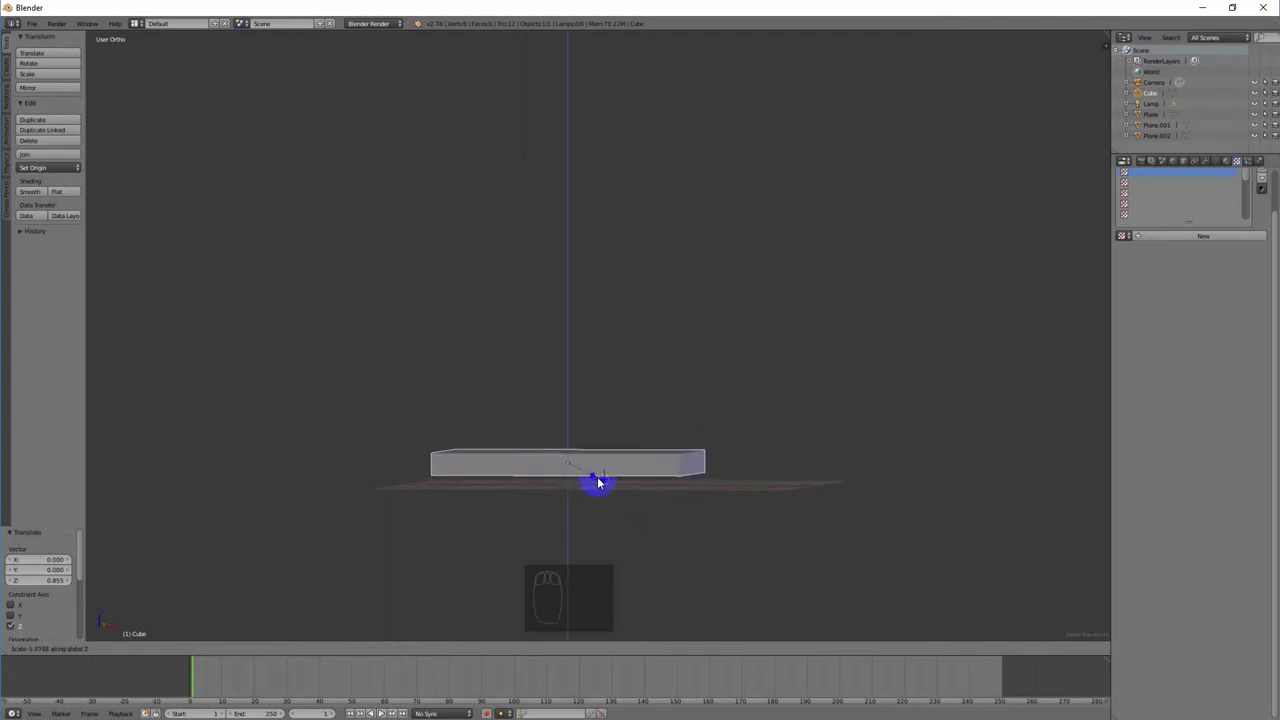
pyautogui.click(598, 484)
# Step: Flatten the slab further by scaling it about 0.6 along the Z axis
pyautogui.keyDown('shift'); pyautogui.moveTo(637, 489); pyautogui.dragTo(625, 456, button='middle'); pyautogui.keyUp('shift')
pyautogui.scroll(4, 624, 465)
pyautogui.keyDown('shift'); pyautogui.moveTo(666, 523); pyautogui.dragTo(683, 380, button='middle'); pyautogui.keyUp('shift')
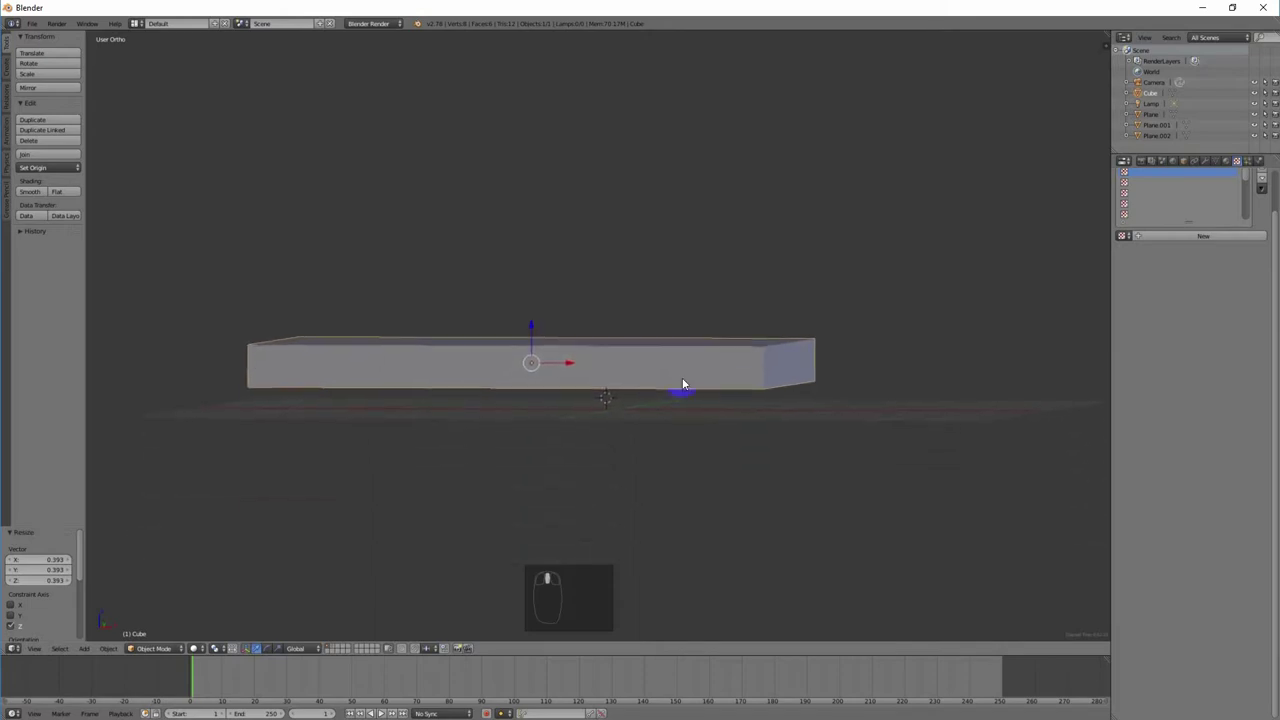
pyautogui.moveTo(690, 475); pyautogui.dragTo(558, 374, button='middle')
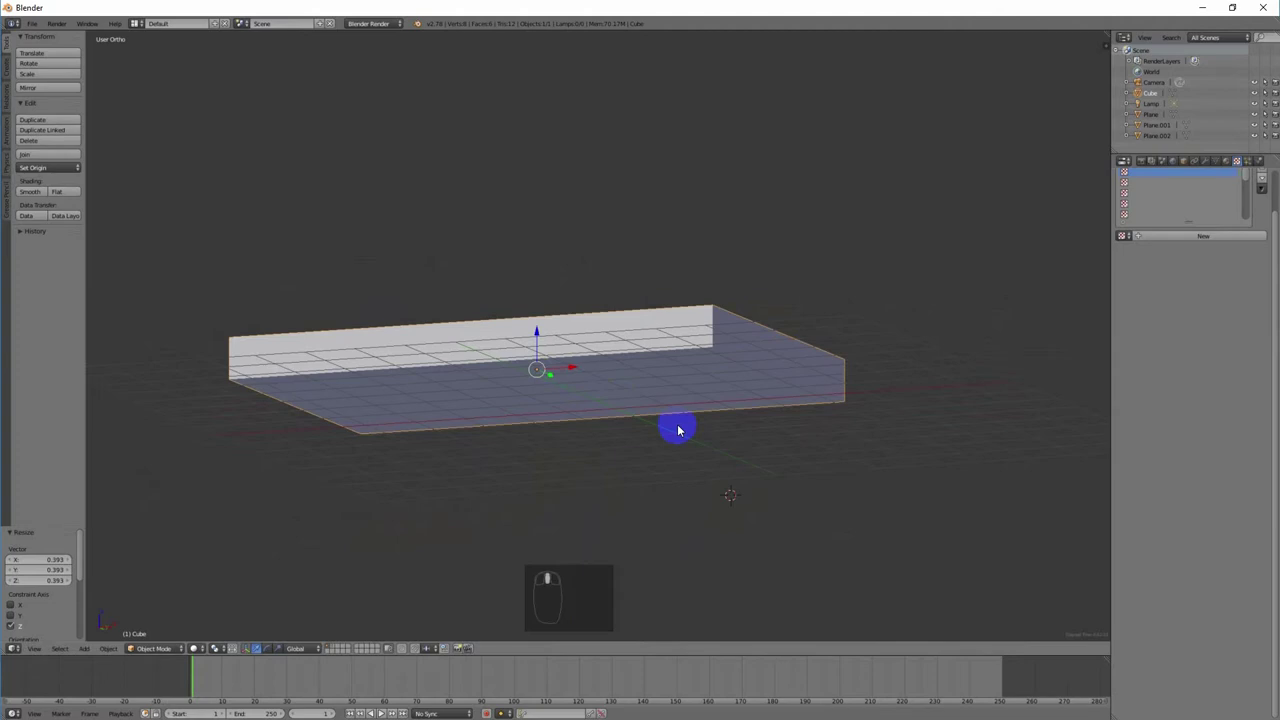
pyautogui.moveTo(678, 430); pyautogui.dragTo(694, 446, button='middle')
pyautogui.press('s')
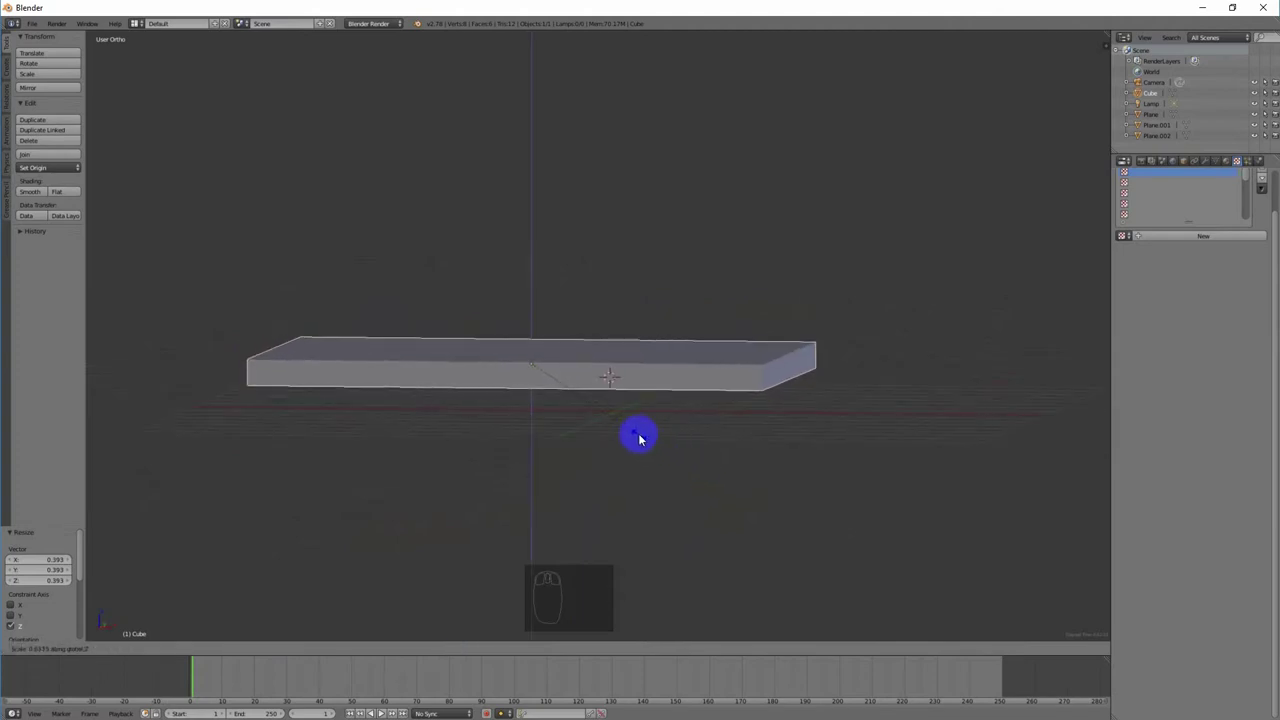
pyautogui.click(663, 458)
# Step: Subdivide the whole flattened slab in Edit Mode with 10 cuts
pyautogui.moveTo(663, 458); pyautogui.dragTo(605, 443, button='middle')
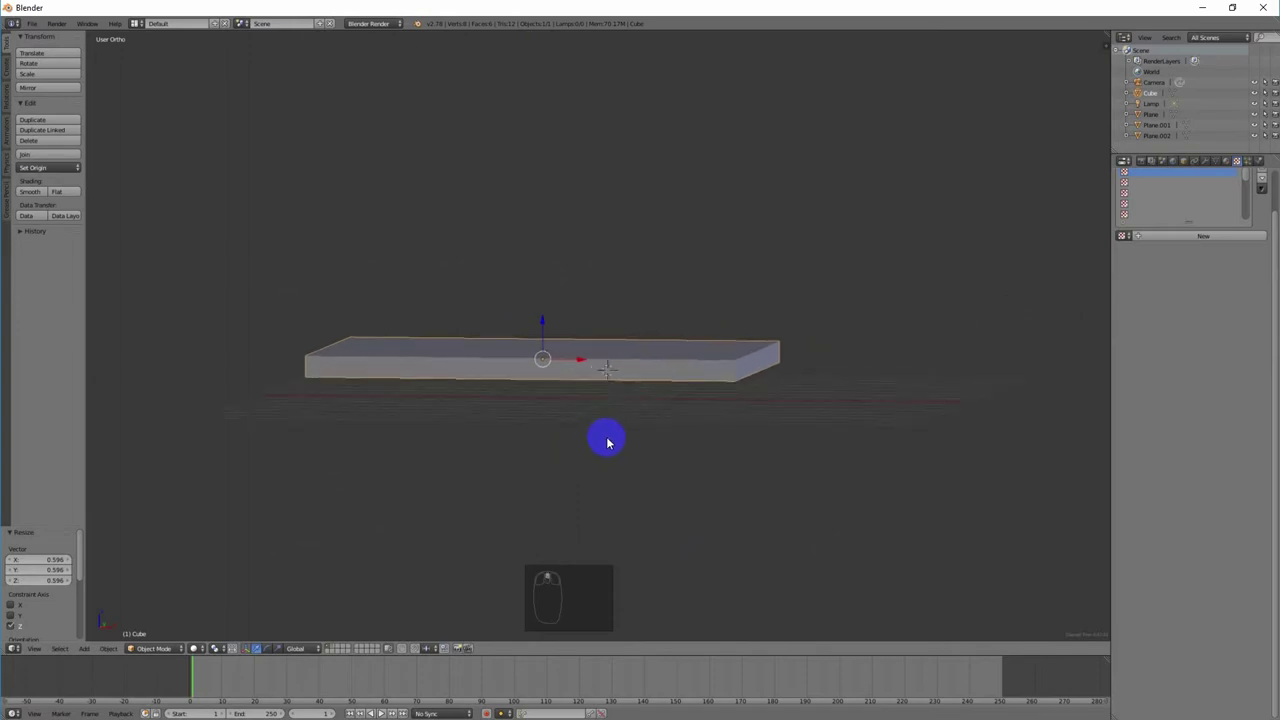
pyautogui.moveTo(492, 397); pyautogui.dragTo(505, 388, button='middle')
pyautogui.press('Tab')
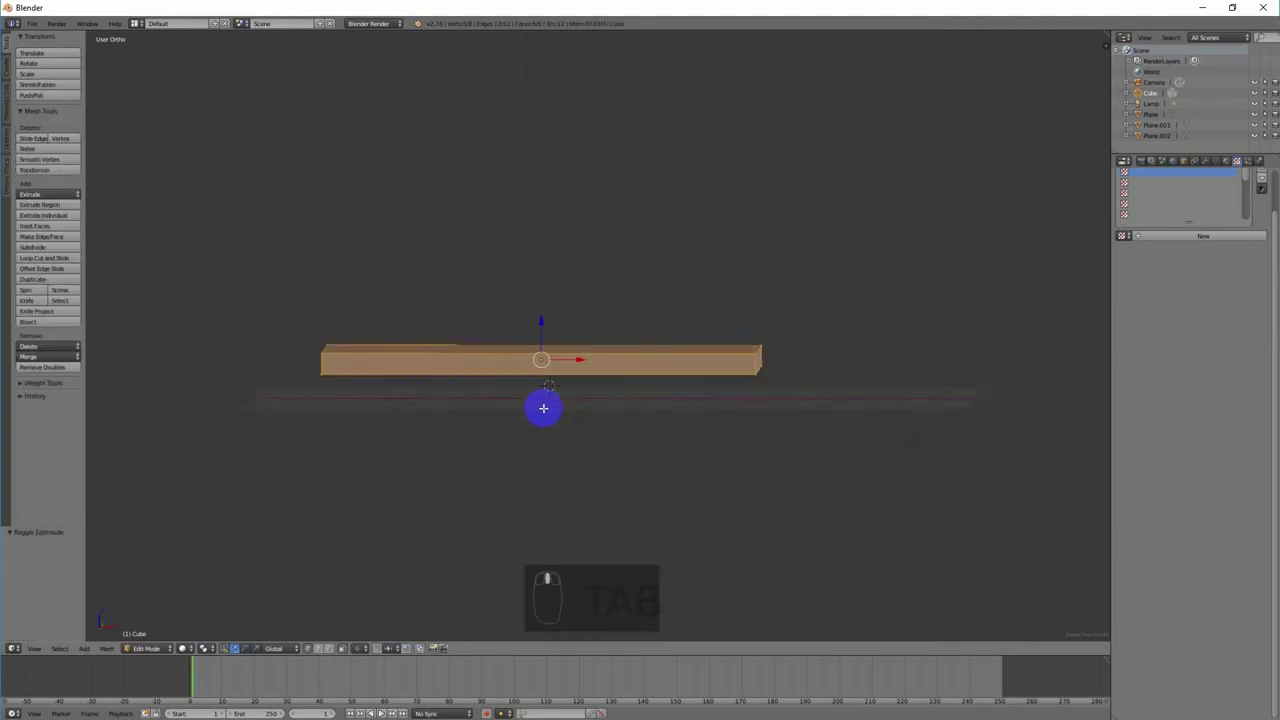
pyautogui.press('w')
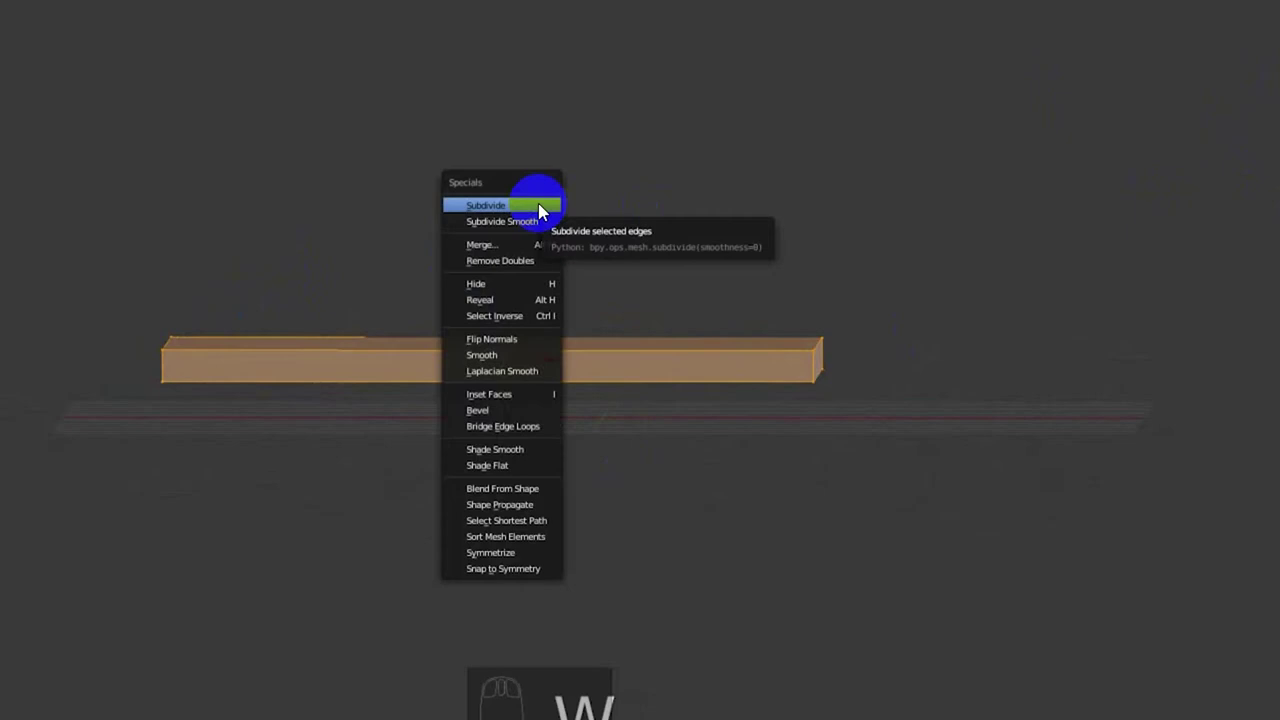
pyautogui.click(538, 207)
pyautogui.click(83, 571)
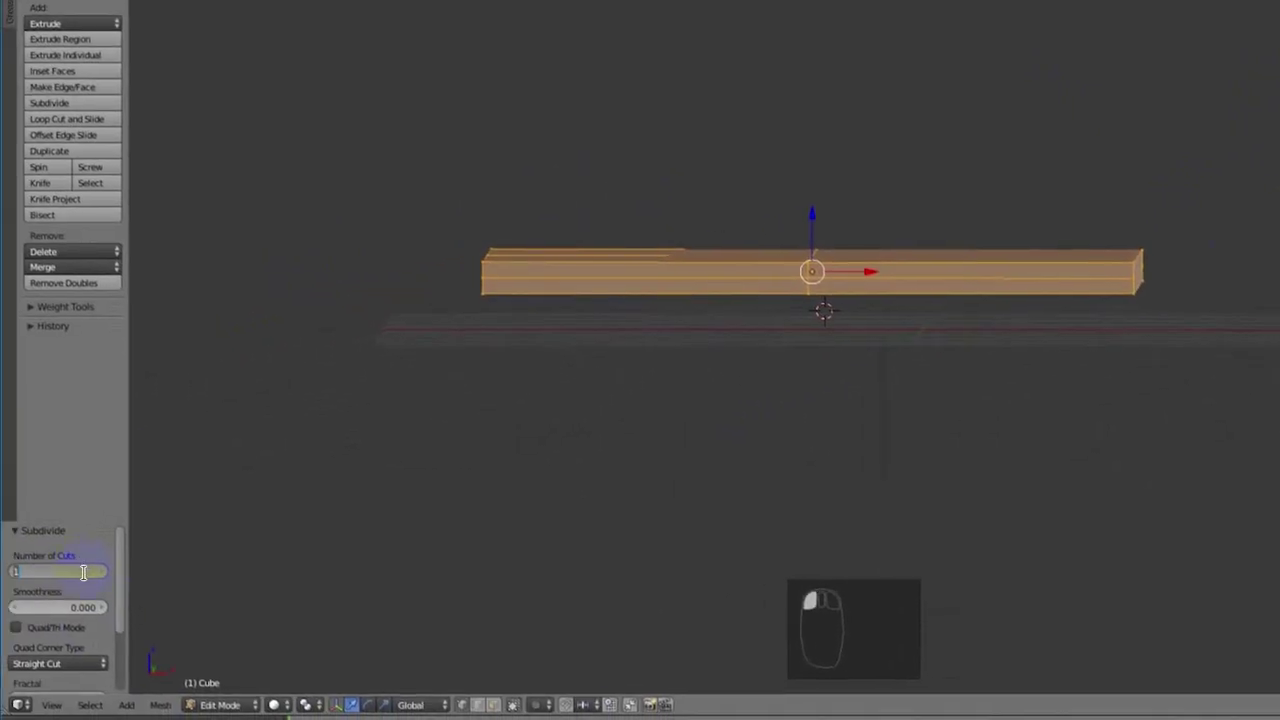
pyautogui.write('10')
pyautogui.press('Return')
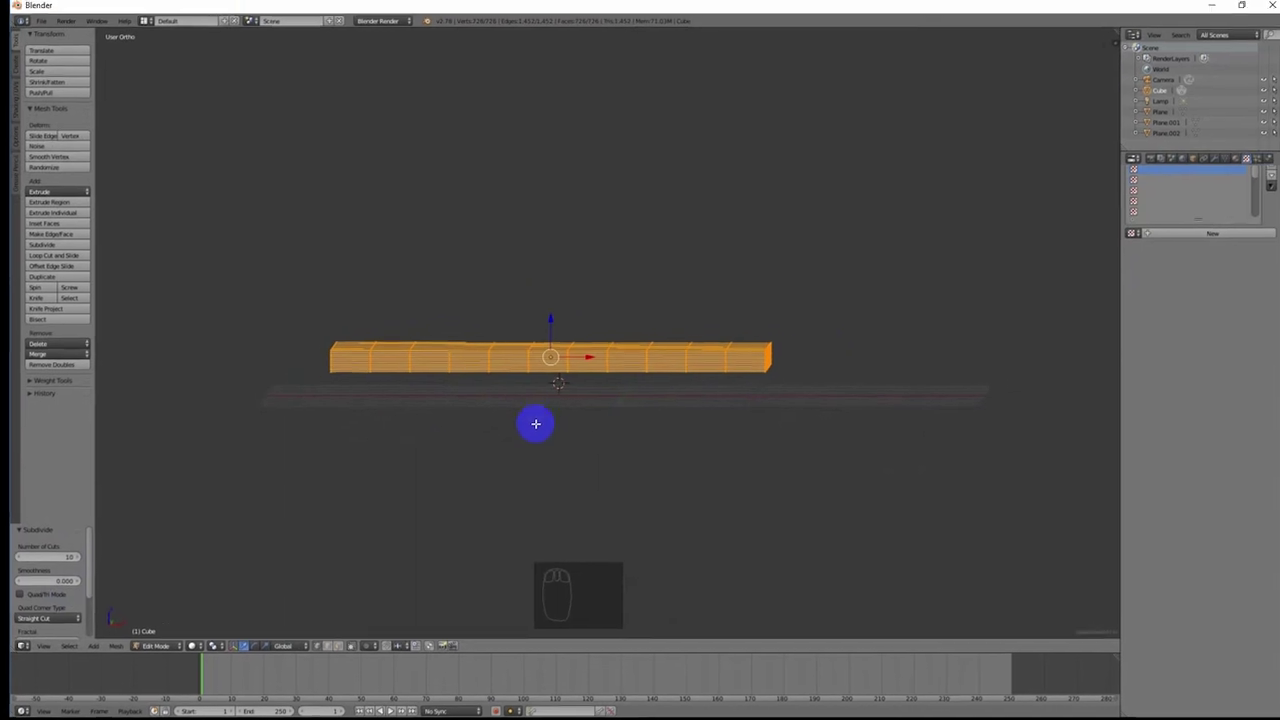
# Step: In face selection mode, select four underside faces near the slab's corners and extrude them downward about 2.04 as legs
pyautogui.moveTo(535, 424); pyautogui.dragTo(412, 350, button='middle')
pyautogui.moveTo(588, 457); pyautogui.dragTo(538, 398, button='middle')
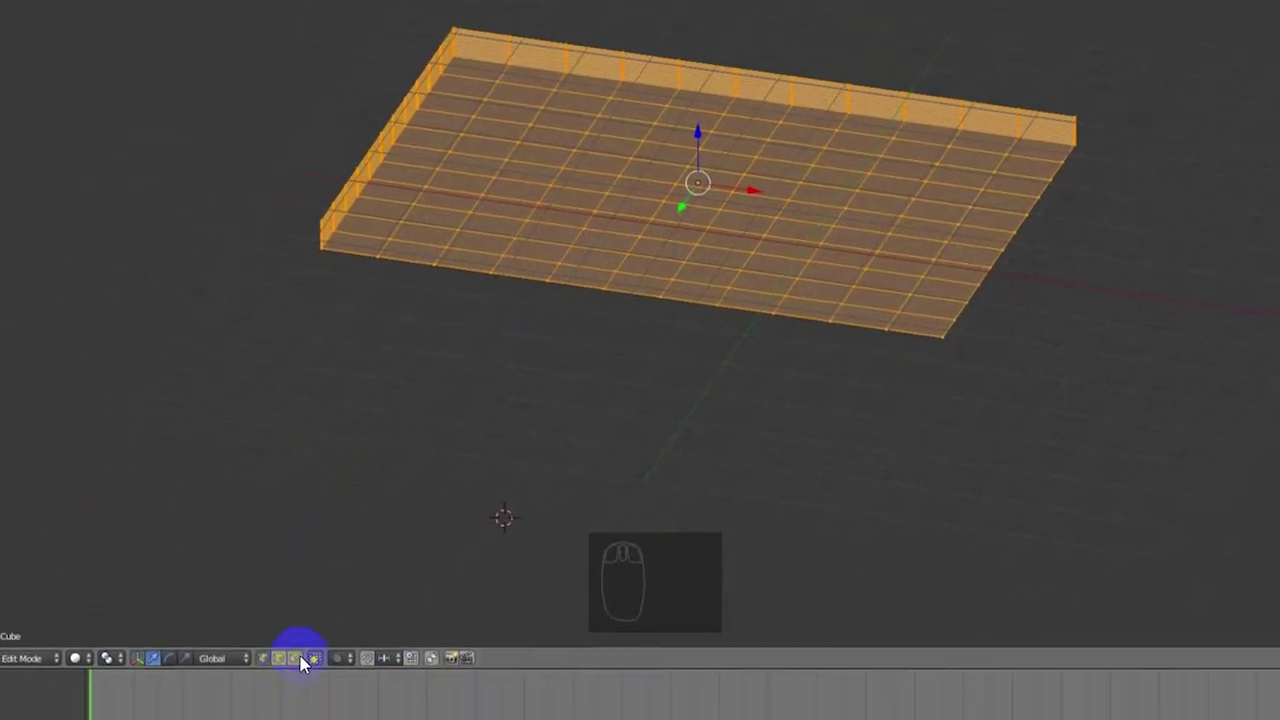
pyautogui.click(296, 658)
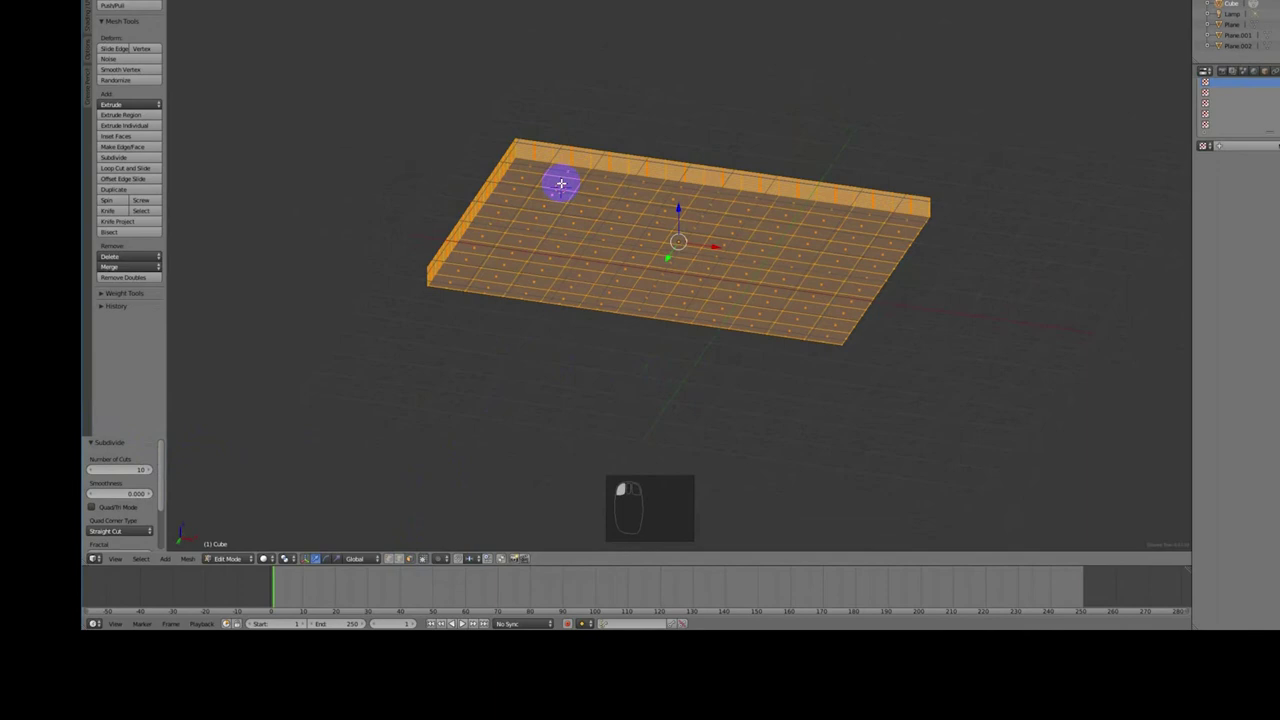
pyautogui.rightClick(520, 102)
pyautogui.keyDown('shift'); pyautogui.rightClick(417, 367); pyautogui.keyUp('shift')
pyautogui.keyDown('shift'); pyautogui.rightClick(783, 315); pyautogui.keyUp('shift')
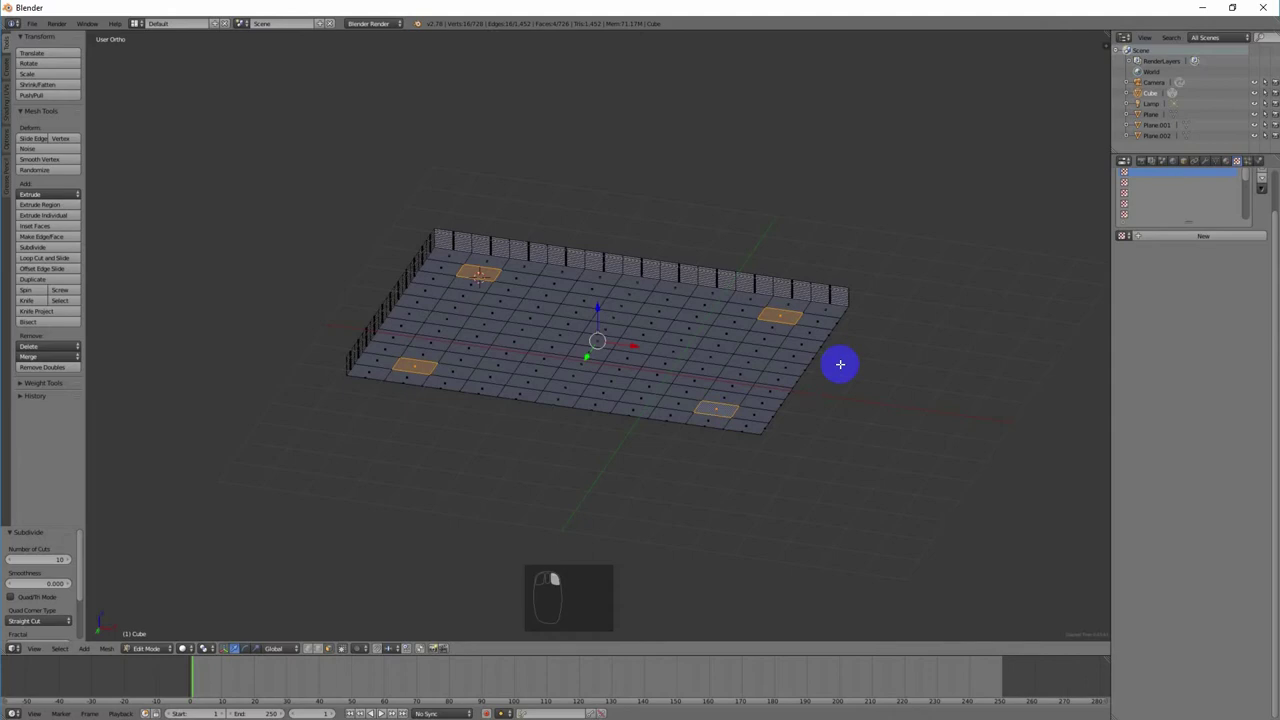
pyautogui.press('e')
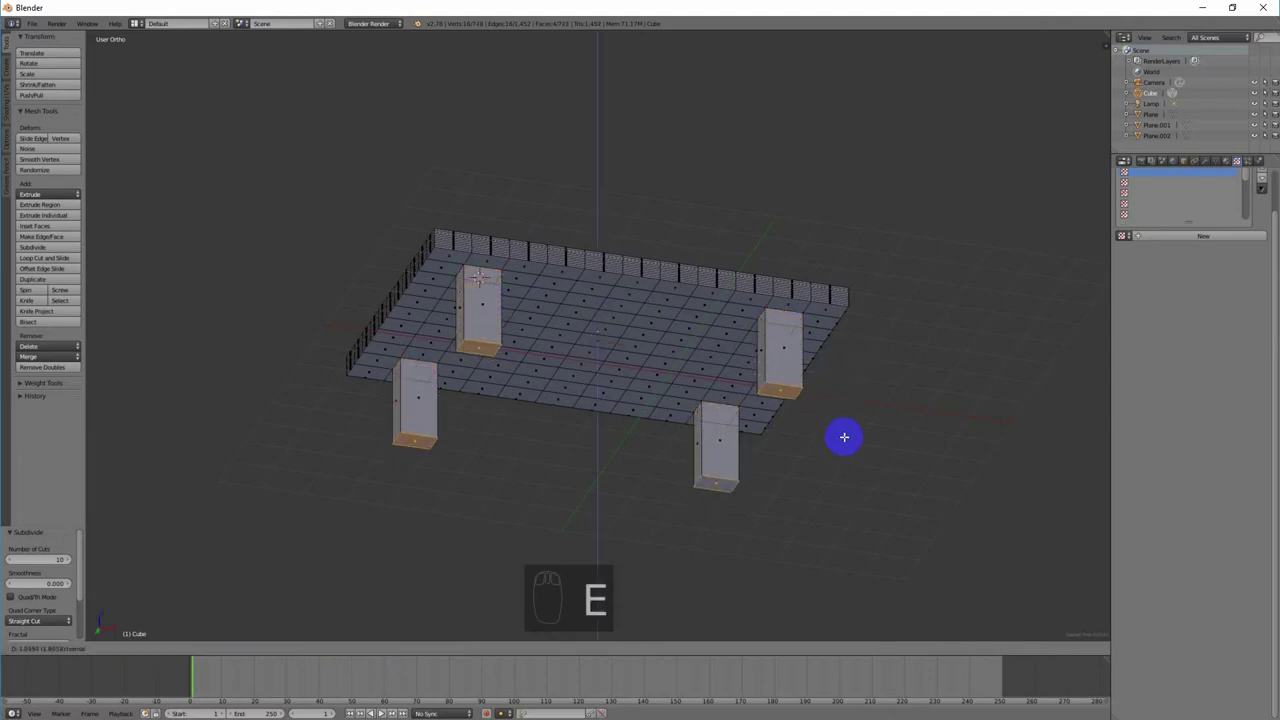
pyautogui.click(843, 443)
# Step: Taper the two legs at one end of the slab by scaling their bottom faces to about 0.66 and 0.54
pyautogui.moveTo(843, 443); pyautogui.dragTo(784, 426, button='middle')
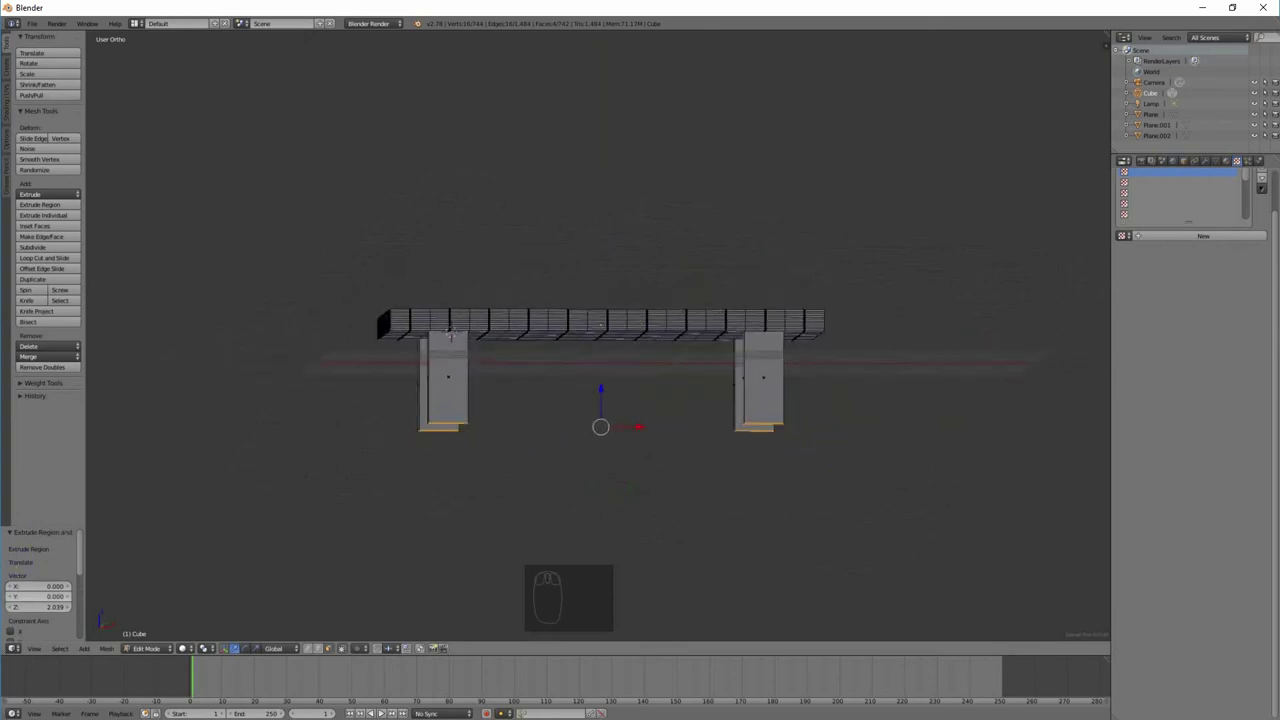
pyautogui.scroll(2, 812, 495)
pyautogui.moveTo(865, 535); pyautogui.dragTo(848, 411, button='middle')
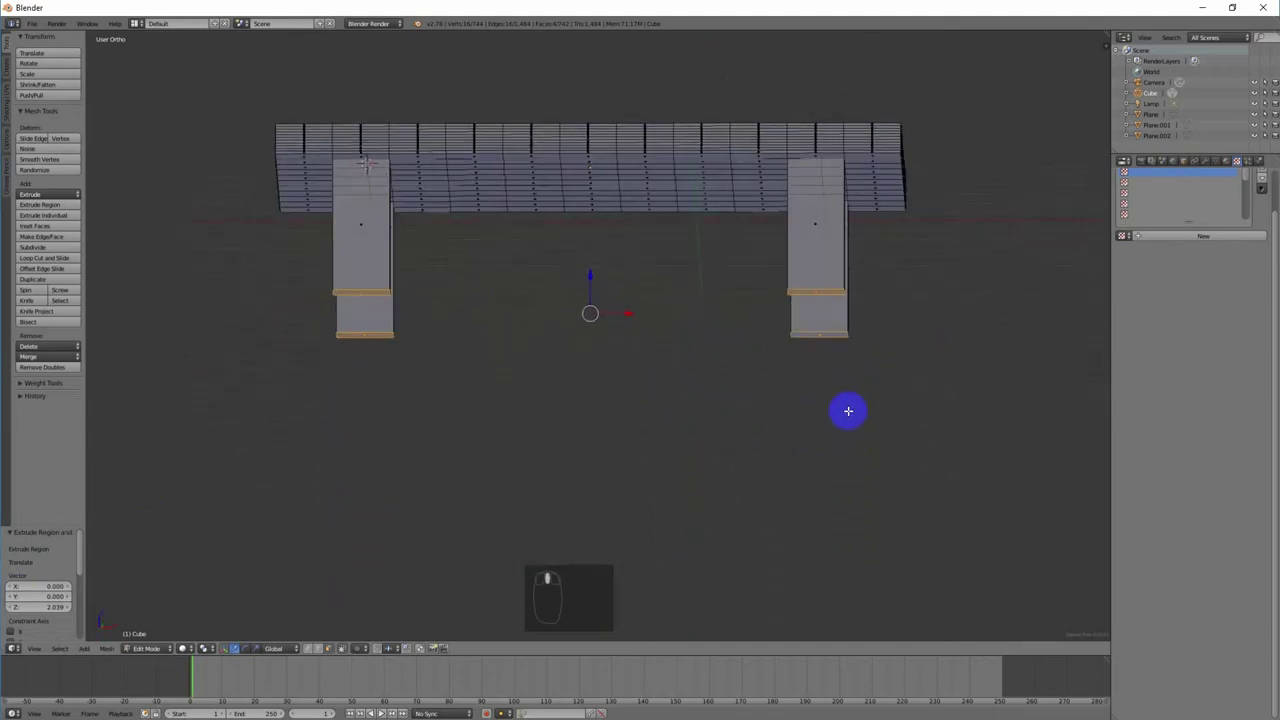
pyautogui.press('a')
pyautogui.moveTo(675, 471); pyautogui.dragTo(622, 373, button='middle')
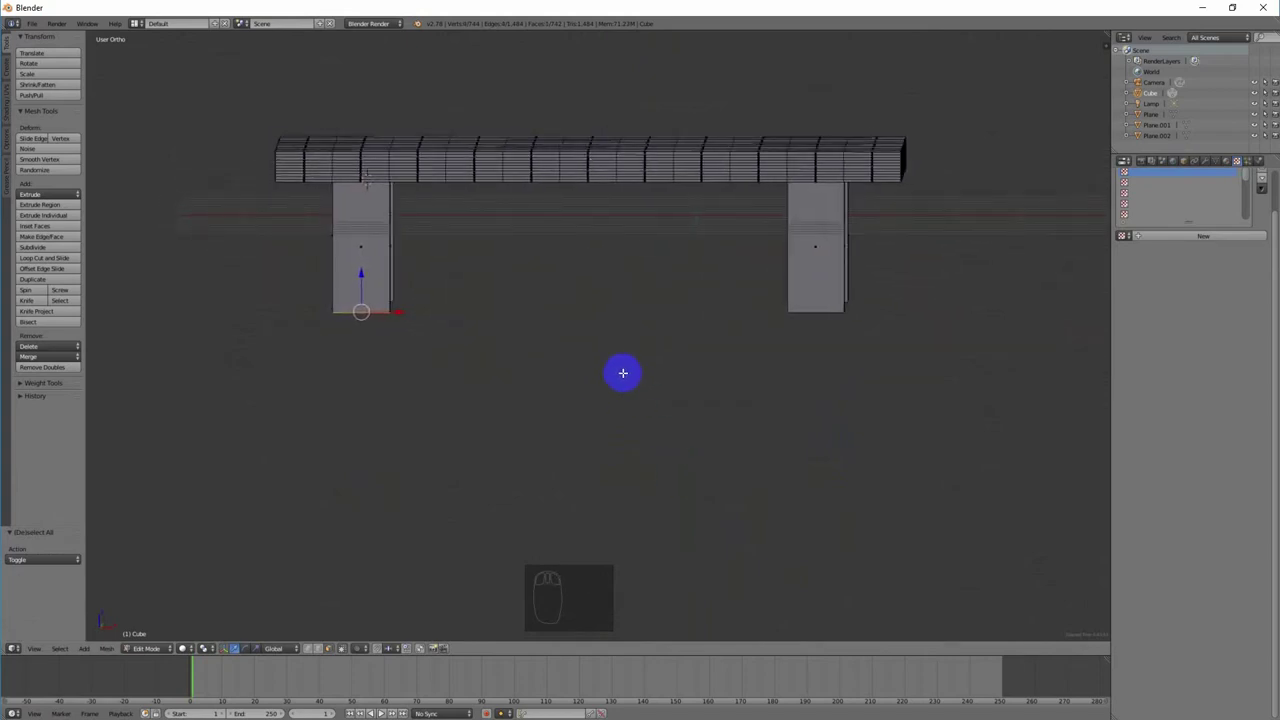
pyautogui.press('s')
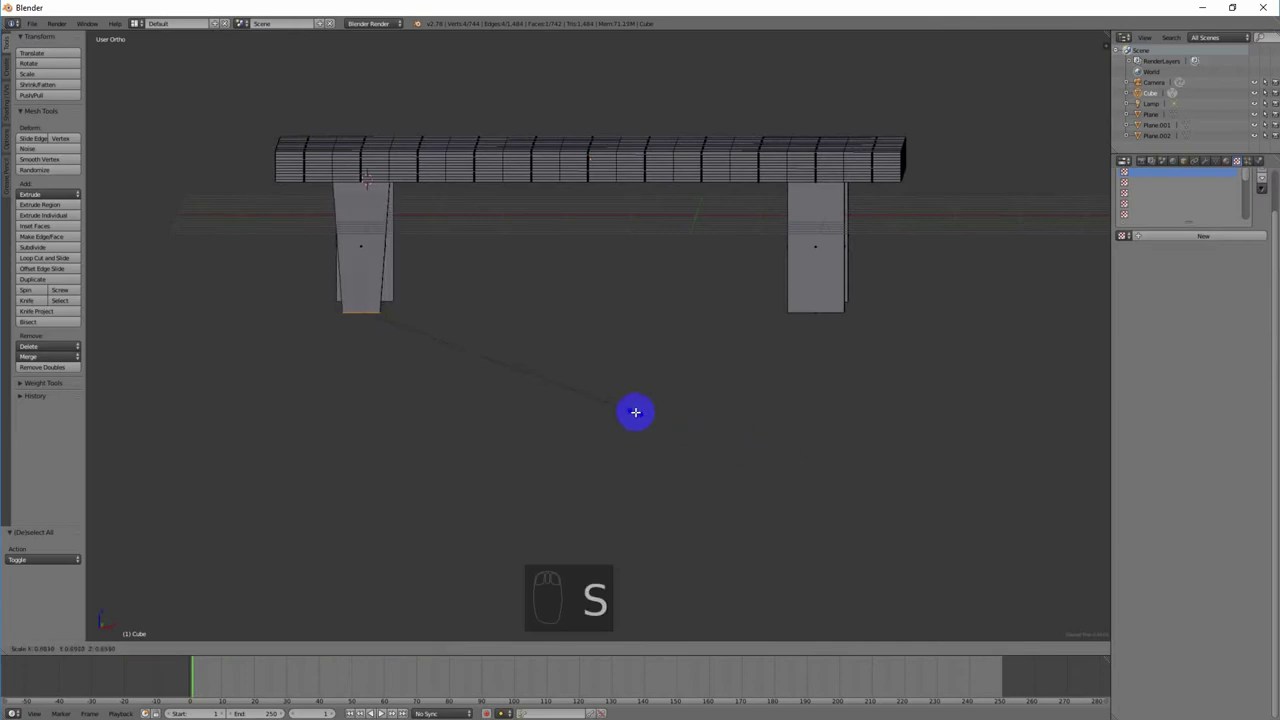
pyautogui.click(640, 412)
pyautogui.moveTo(860, 403); pyautogui.dragTo(851, 380, button='middle')
pyautogui.rightClick(369, 357)
pyautogui.press('s')
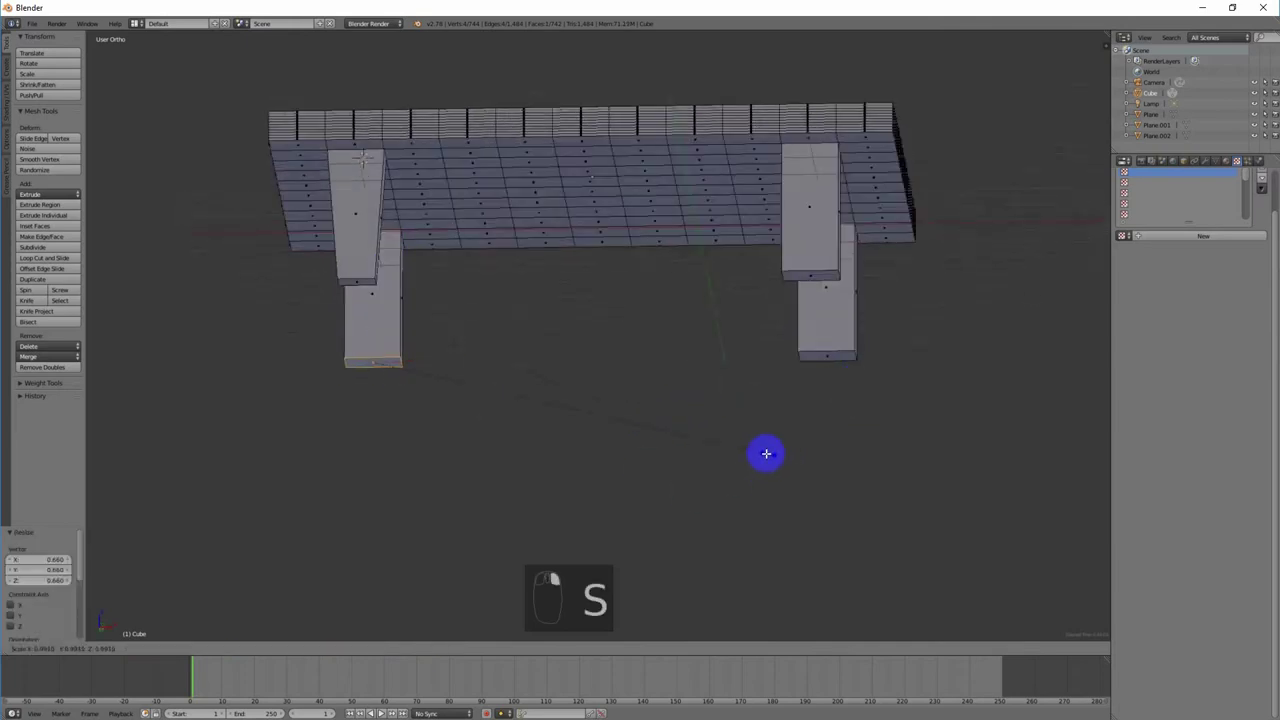
pyautogui.click(587, 427)
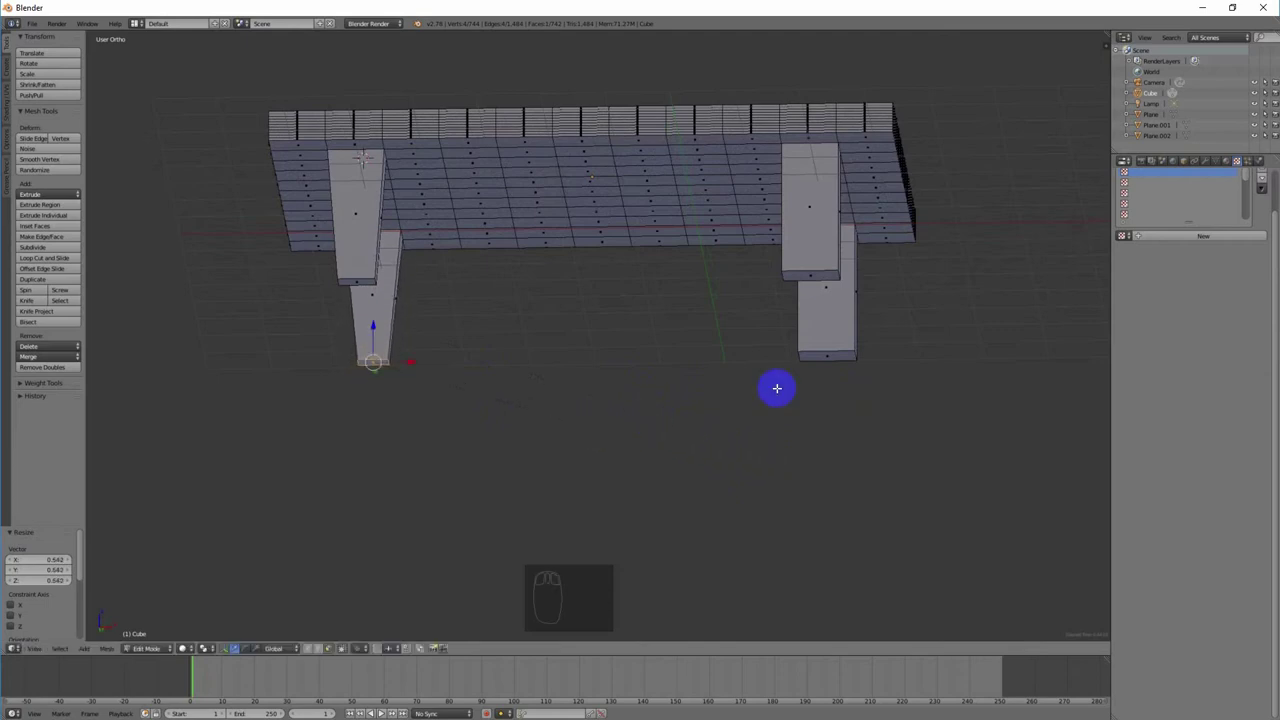
# Step: Taper the two legs at the other end by scaling their bottom faces to about 0.42 and 0.46
pyautogui.rightClick(829, 358)
pyautogui.press('s')
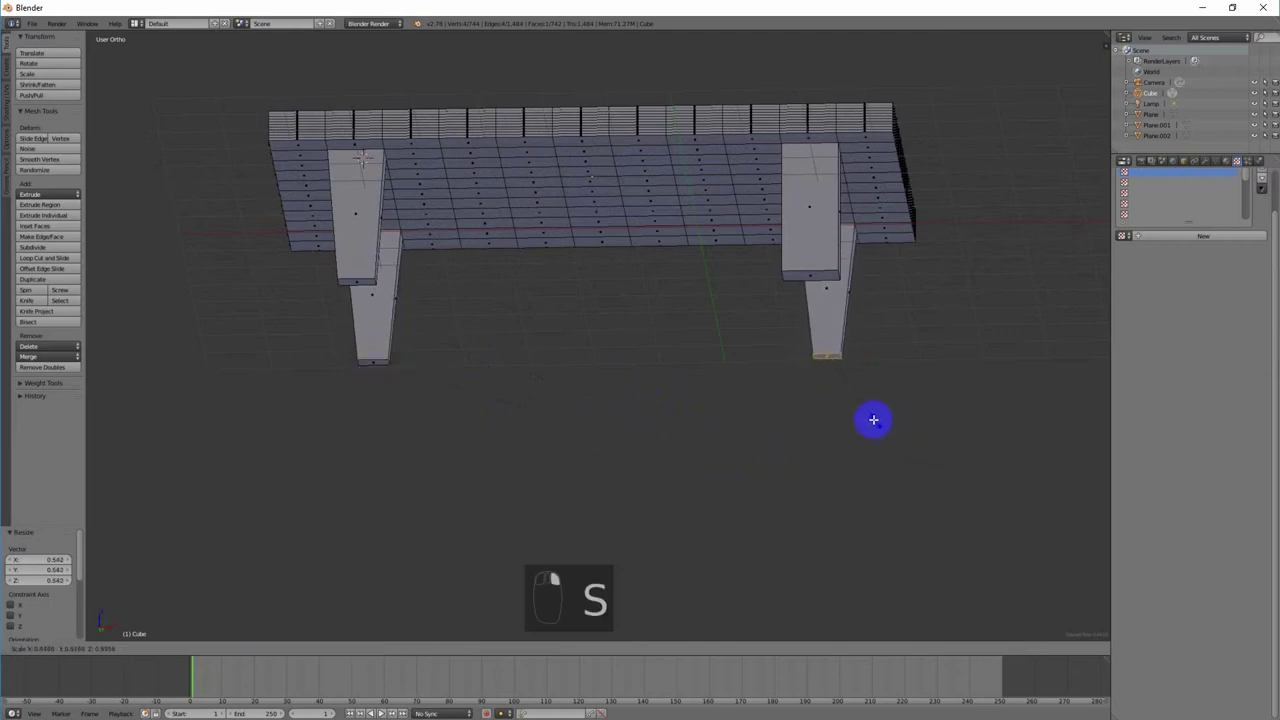
pyautogui.click(864, 414)
pyautogui.rightClick(806, 276)
pyautogui.press('s')
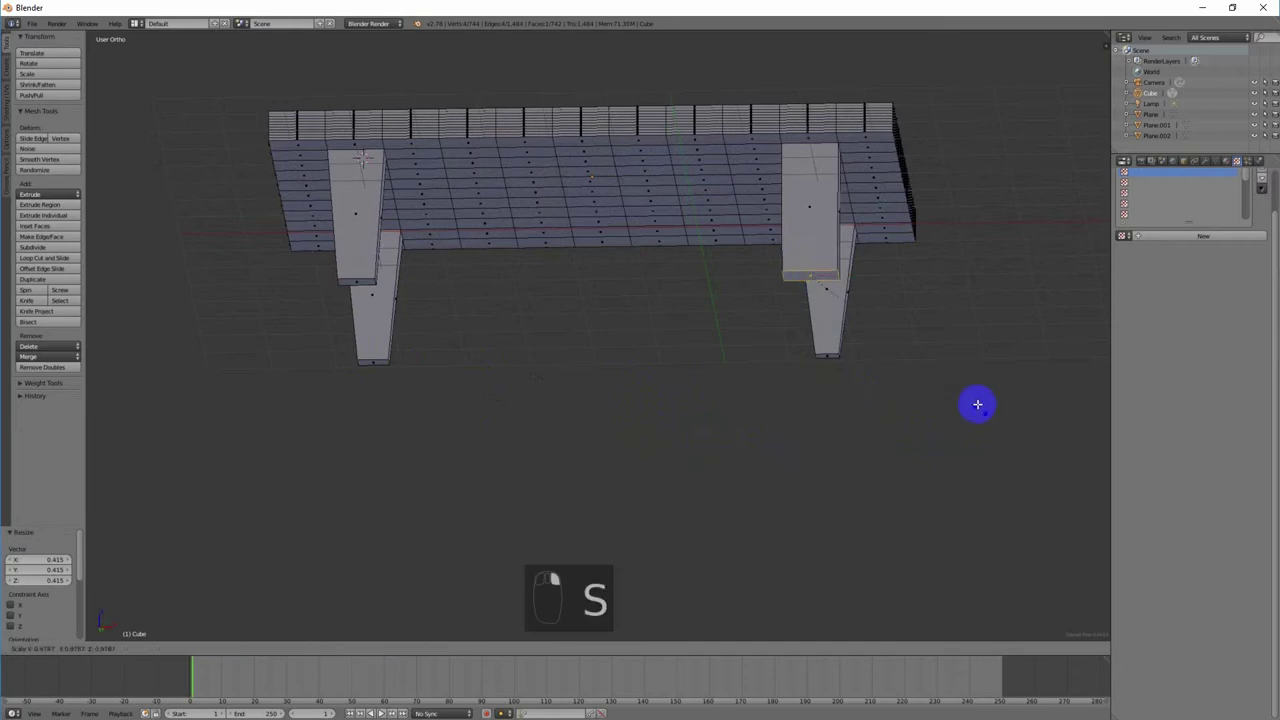
pyautogui.click(875, 355)
# Step: Narrow the first tapered leg further by scaling its bottom face to about 0.81
pyautogui.moveTo(691, 346); pyautogui.dragTo(694, 373, button='middle')
pyautogui.moveTo(409, 366); pyautogui.dragTo(366, 283, button='middle')
pyautogui.rightClick(364, 275)
pyautogui.press('s')
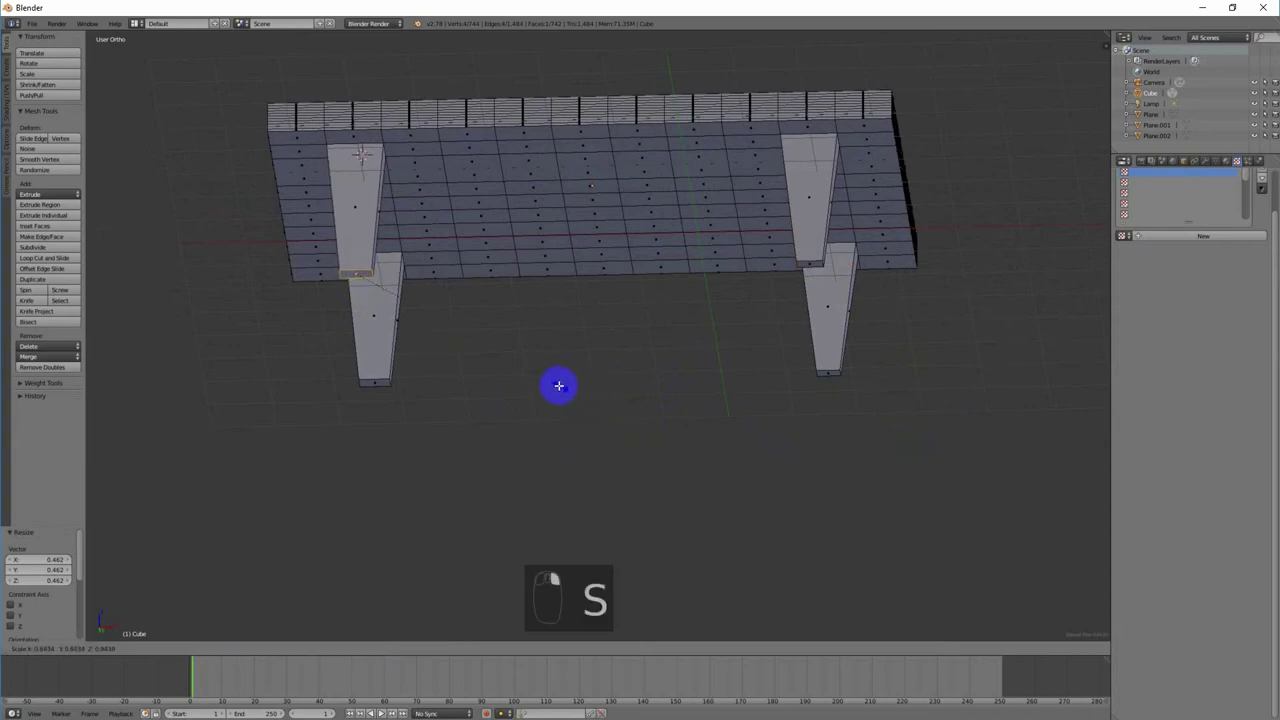
pyautogui.click(547, 380)
pyautogui.moveTo(643, 360)
pyautogui.mouseDown(button='middle')
pyautogui.moveTo(643, 394)
pyautogui.moveTo(837, 389)
pyautogui.moveTo(451, 397)
pyautogui.moveTo(546, 403)
pyautogui.moveTo(623, 366)
pyautogui.mouseUp(button='middle')
pyautogui.moveTo(757, 389); pyautogui.dragTo(785, 412, button='middle')
pyautogui.rightClick(745, 330)
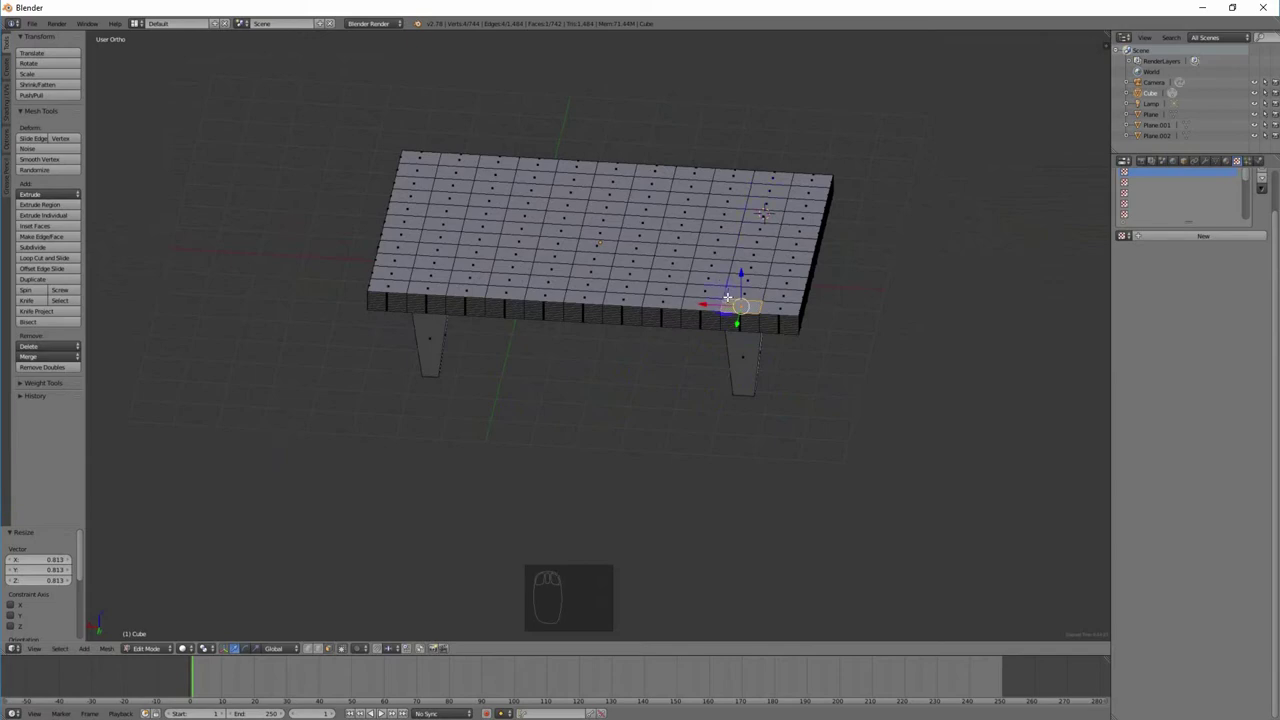
pyautogui.keyDown('shift'); pyautogui.rightClick(757, 263); pyautogui.keyUp('shift')
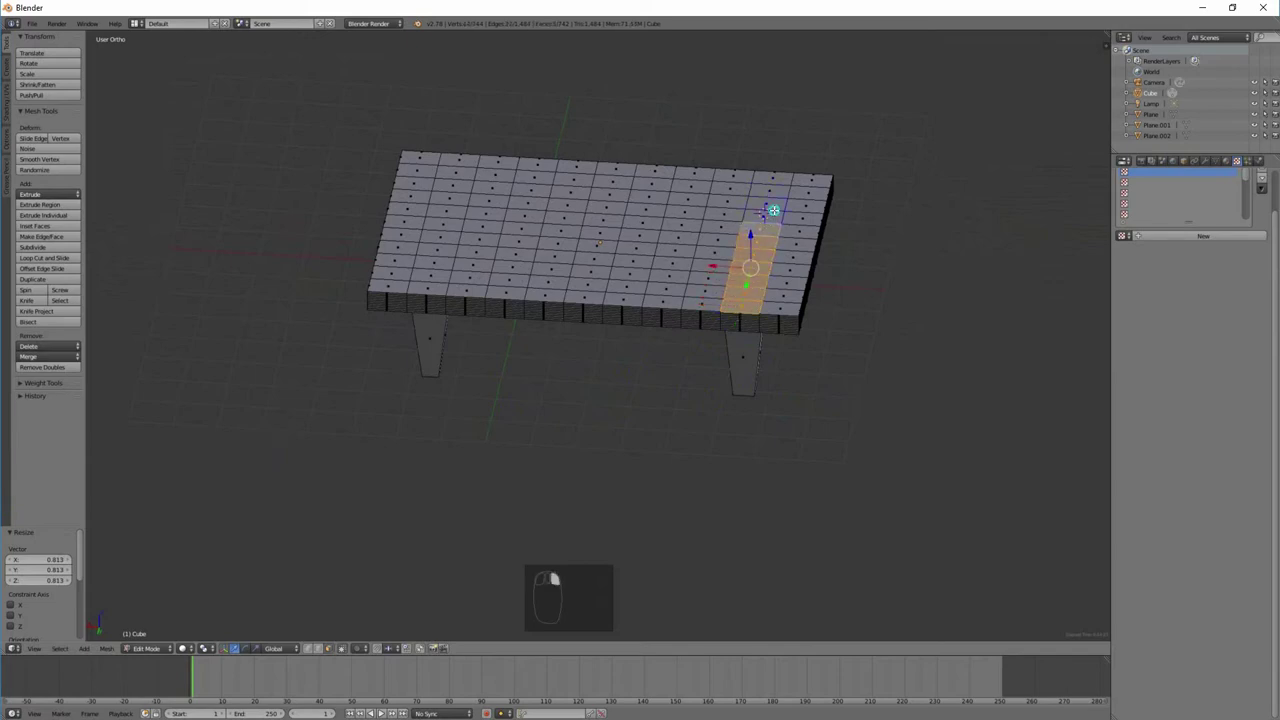
pyautogui.moveTo(666, 325); pyautogui.dragTo(784, 296, button='middle')
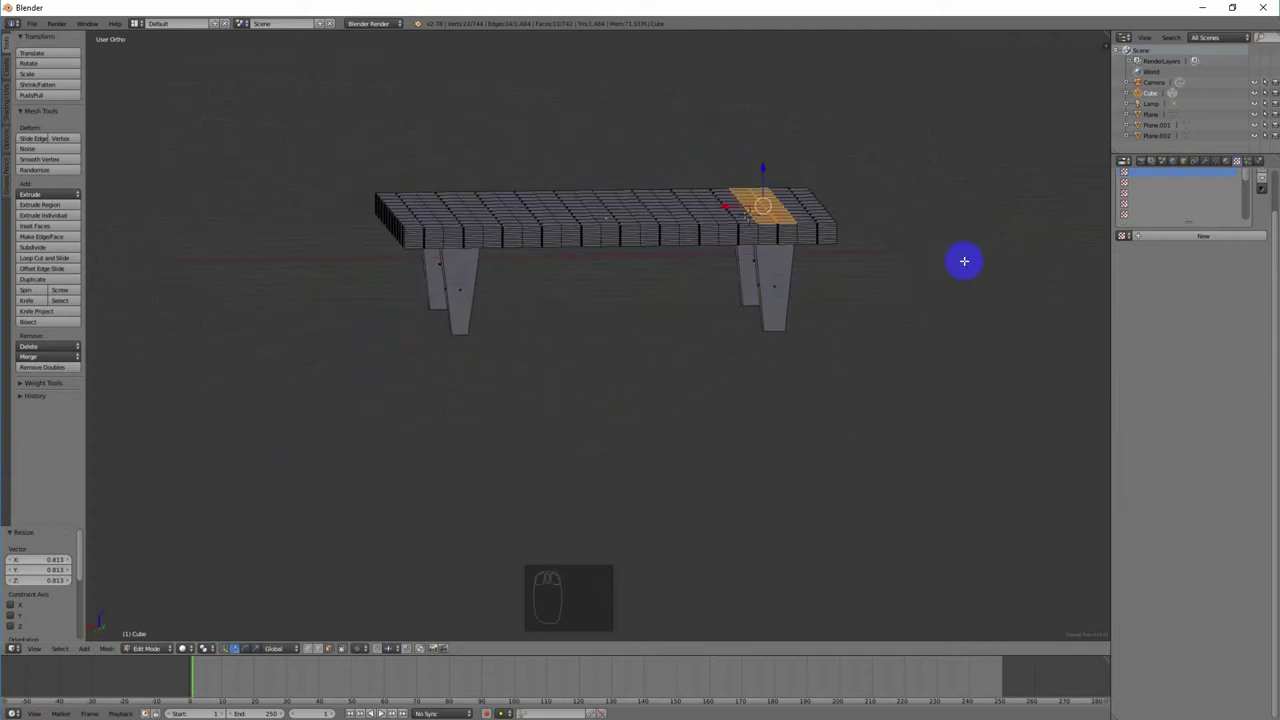
pyautogui.press('e')
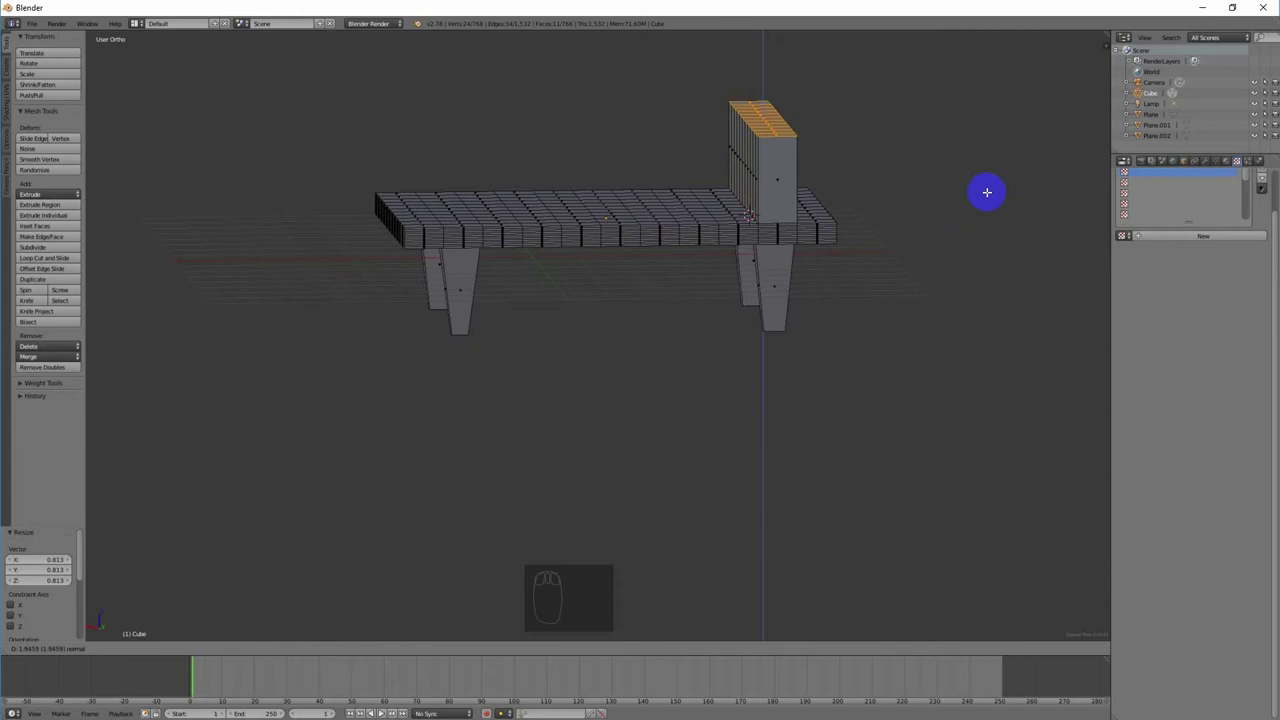
pyautogui.rightClick(986, 192)
pyautogui.rightClick(817, 214)
pyautogui.moveTo(817, 214); pyautogui.dragTo(806, 311, button='middle')
pyautogui.rightClick(719, 410)
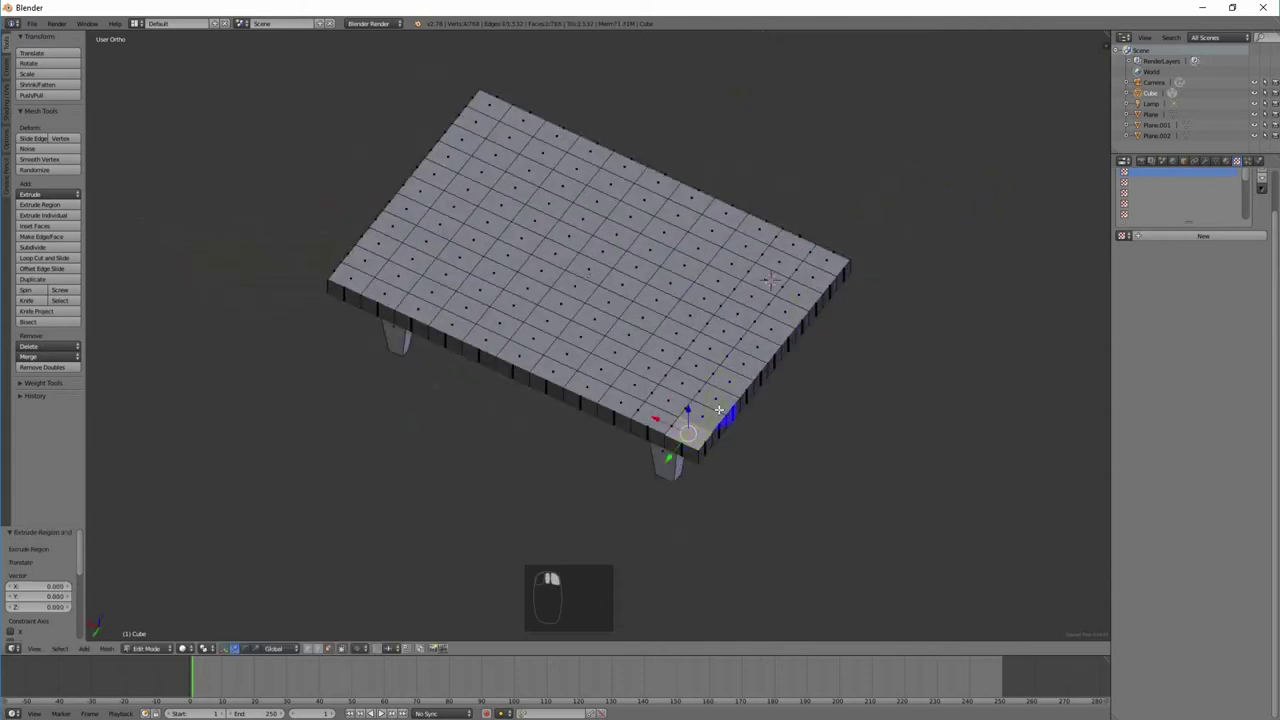
pyautogui.keyDown('ctrl'); pyautogui.rightClick(831, 263); pyautogui.keyUp('ctrl')
pyautogui.moveTo(831, 263); pyautogui.dragTo(791, 386, button='middle')
# Step: Select the outermost row of top faces across one end of the slab and extrude it upward about 1.95 as a backrest
pyautogui.rightClick(737, 368)
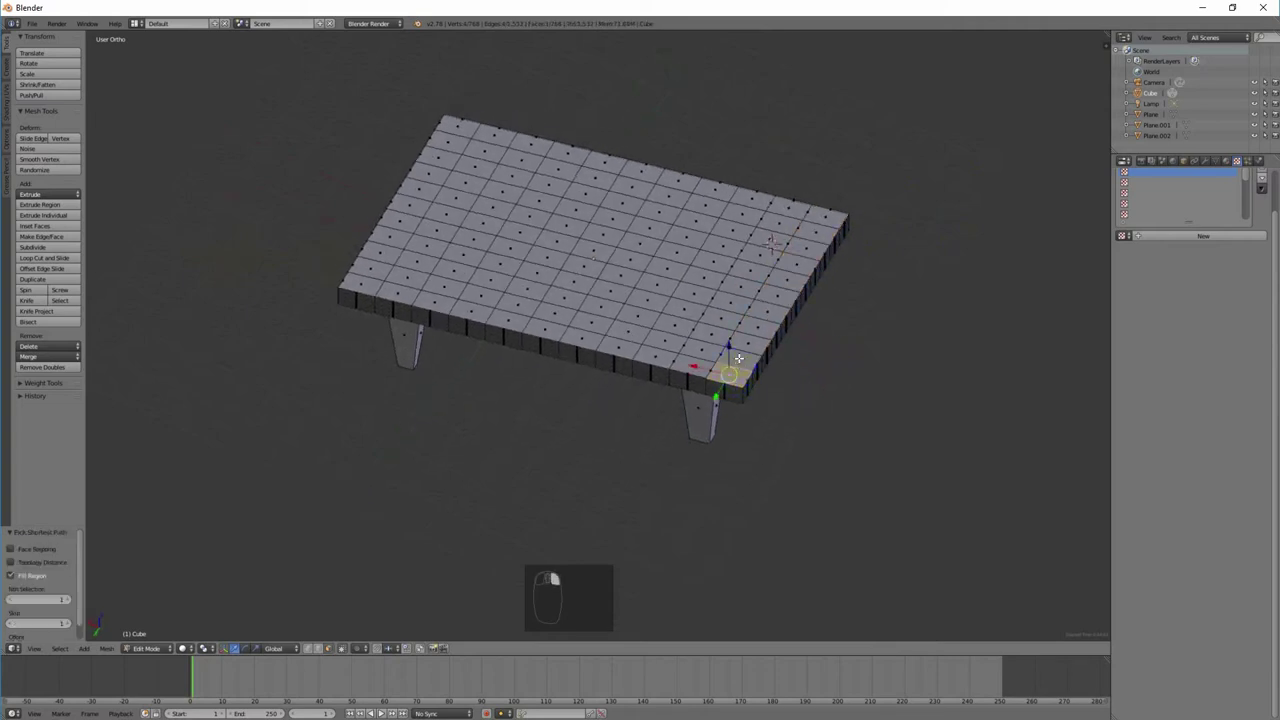
pyautogui.keyDown('ctrl'); pyautogui.rightClick(766, 312); pyautogui.keyUp('ctrl')
pyautogui.keyDown('ctrl'); pyautogui.rightClick(793, 277); pyautogui.keyUp('ctrl')
pyautogui.keyDown('ctrl'); pyautogui.rightClick(802, 264); pyautogui.keyUp('ctrl')
pyautogui.keyDown('ctrl'); pyautogui.rightClick(810, 250); pyautogui.keyUp('ctrl')
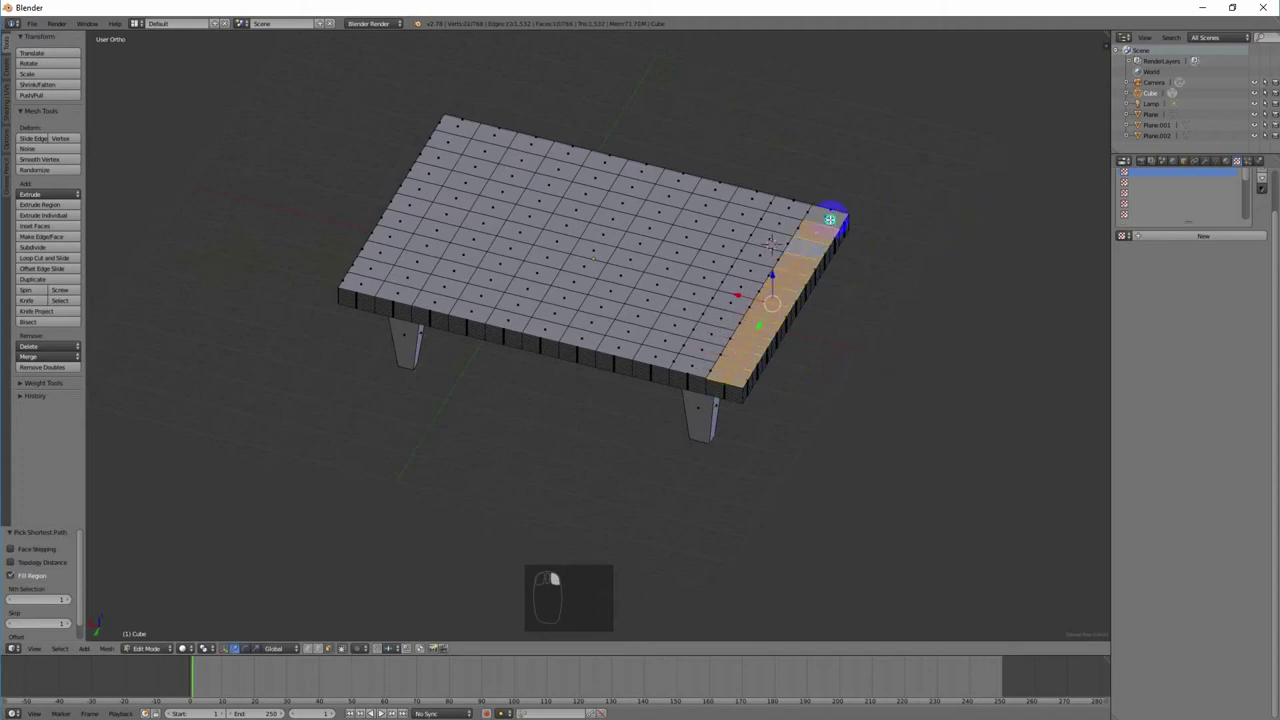
pyautogui.moveTo(828, 344); pyautogui.dragTo(867, 300, button='middle')
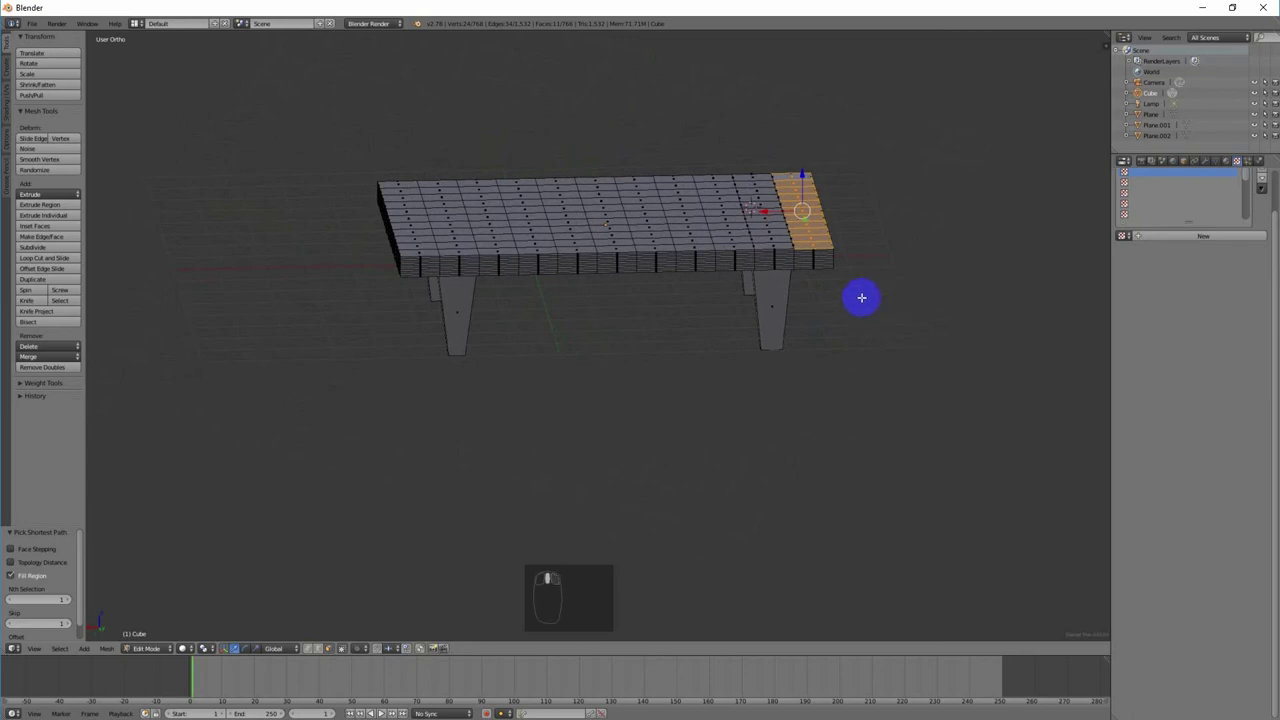
pyautogui.press('e')
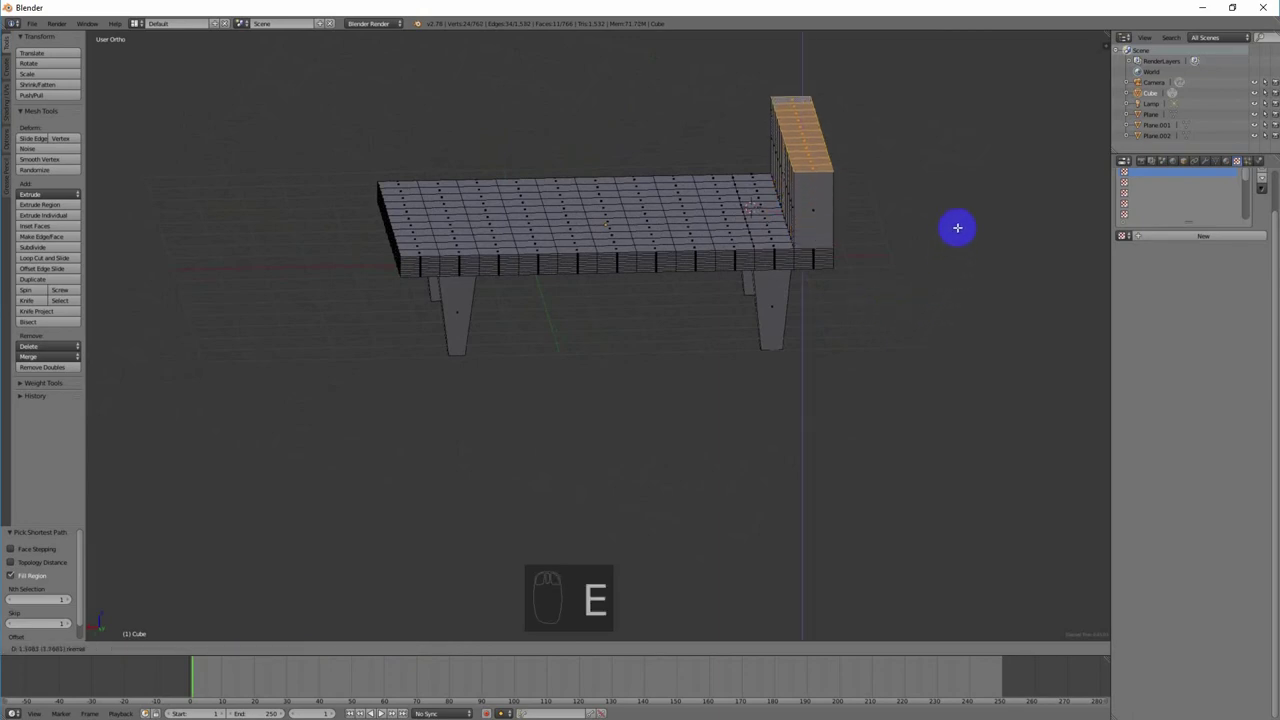
pyautogui.click(963, 219)
# Step: Scale the backrest's top faces to about 0.91 overall, then to about 0.63 along the X axis
pyautogui.moveTo(963, 219); pyautogui.dragTo(920, 269, button='middle')
pyautogui.press('s')
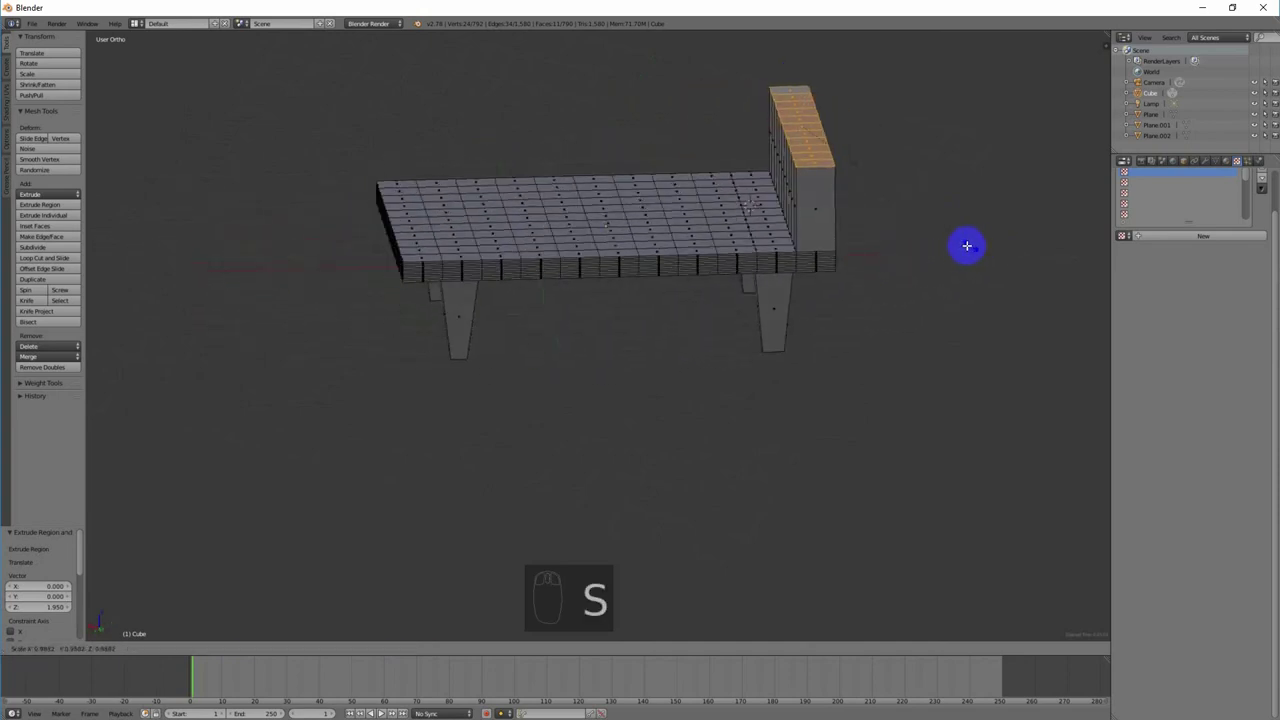
pyautogui.click(956, 237)
pyautogui.moveTo(956, 237); pyautogui.dragTo(783, 268, button='middle')
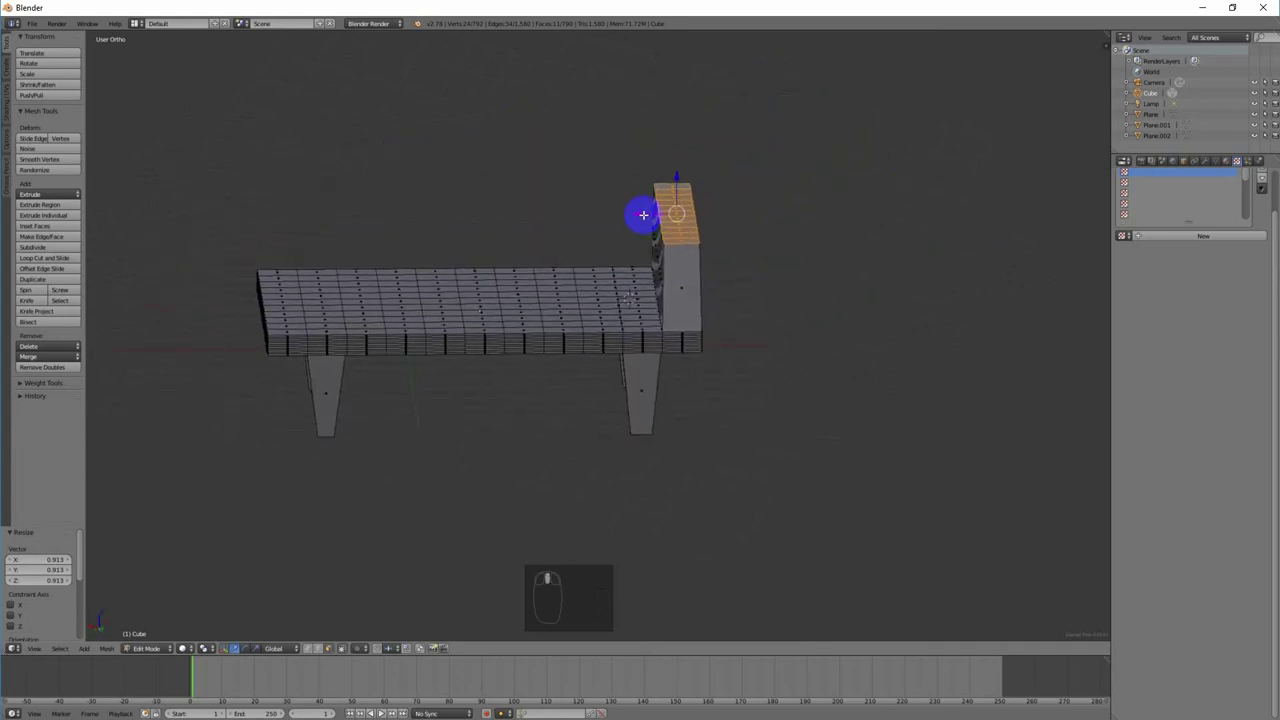
pyautogui.press('s')
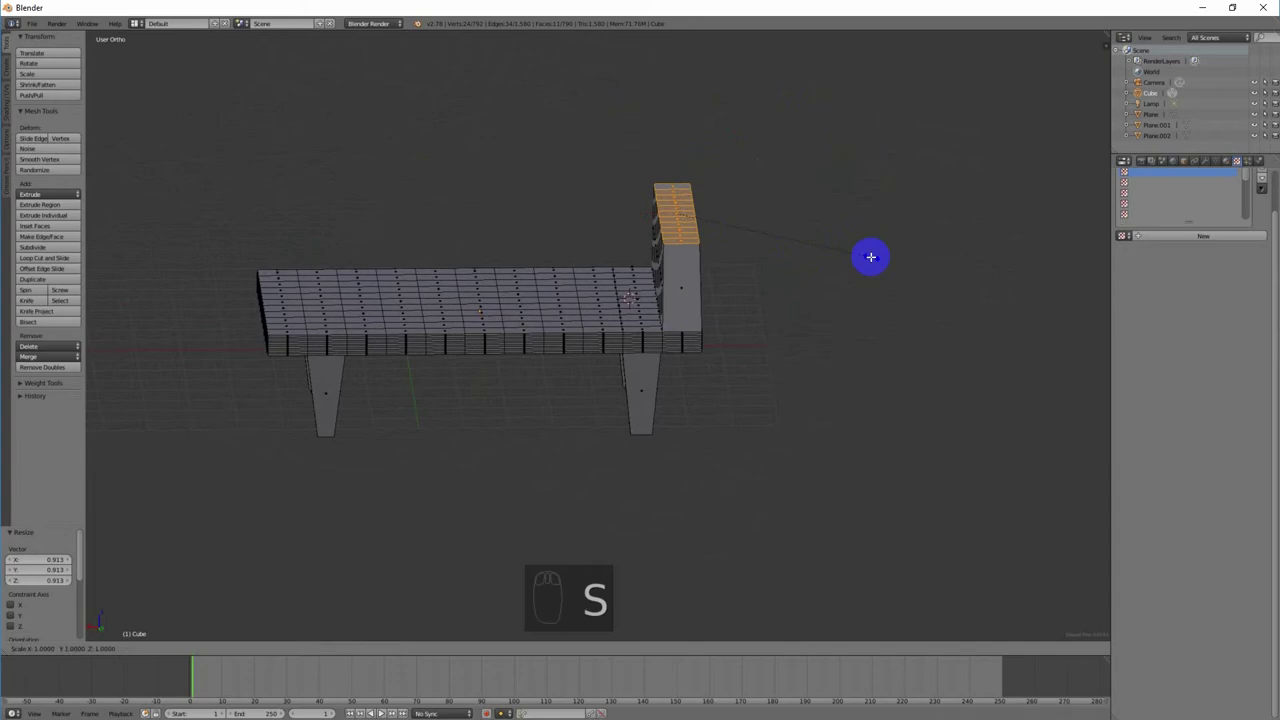
pyautogui.press('x')
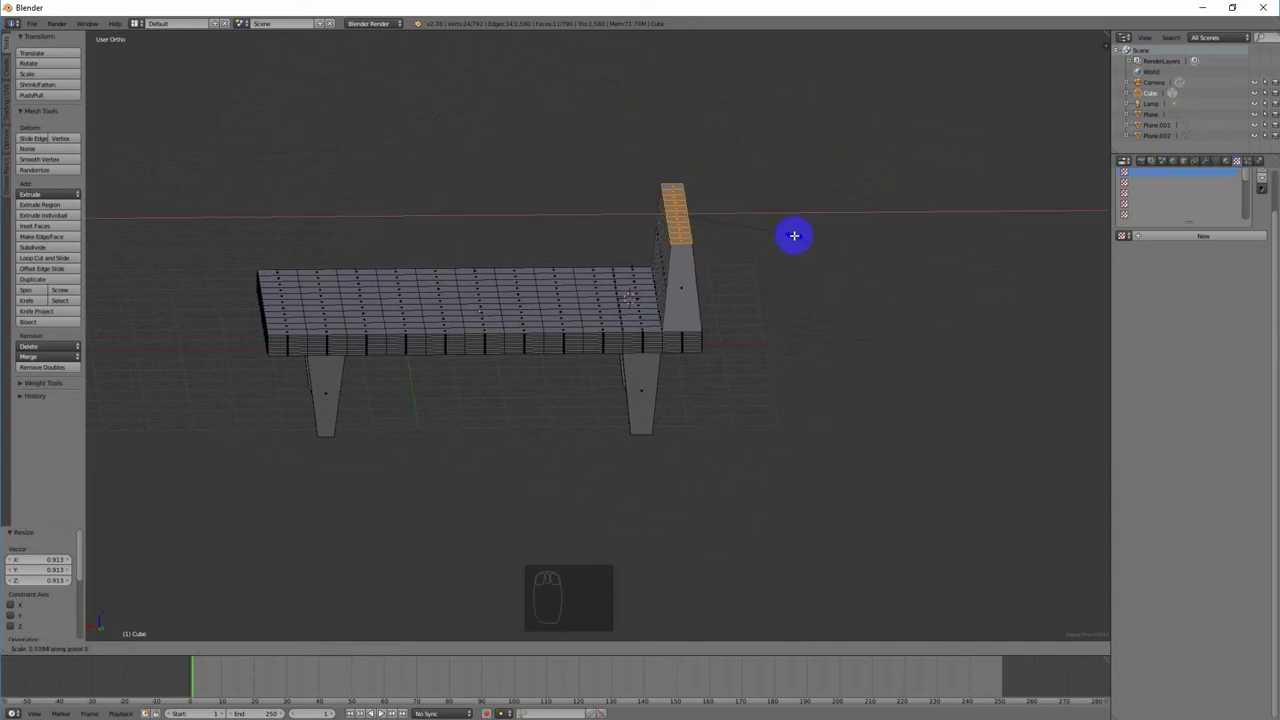
pyautogui.click(800, 235)
# Step: Move the backrest's top faces outward so the backrest leans away from the seat, and clear the selection
pyautogui.press('g')
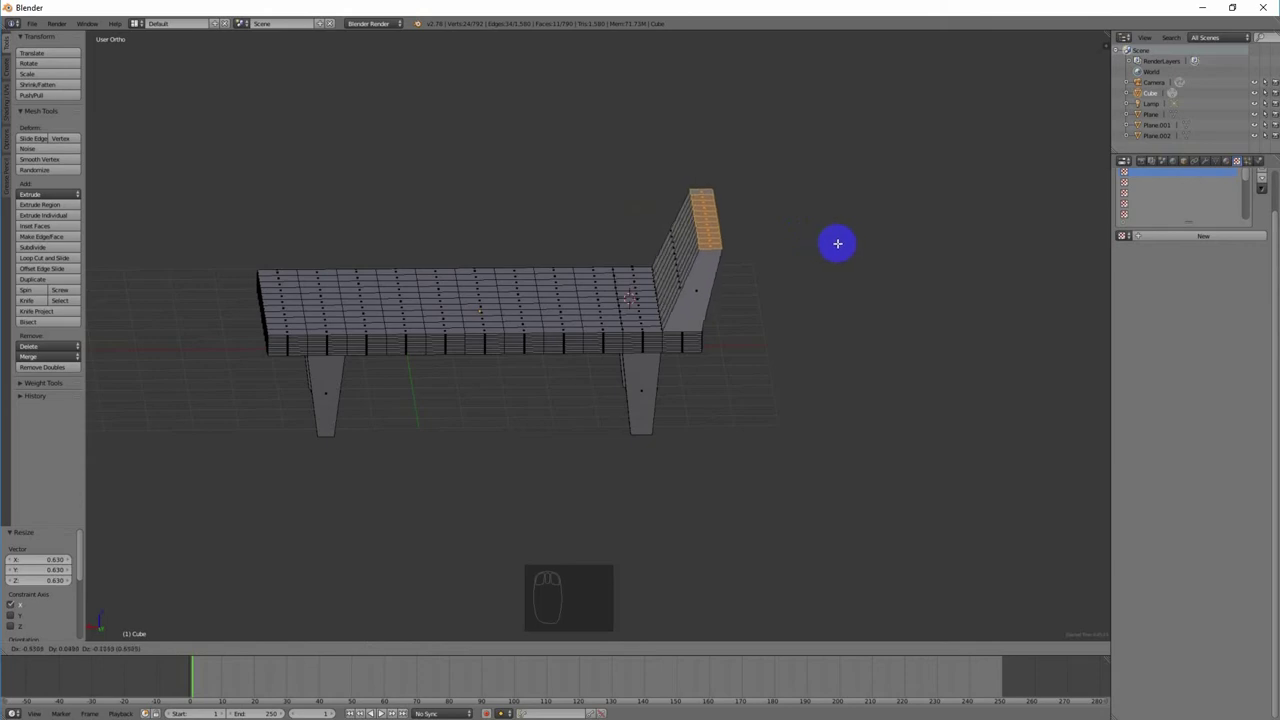
pyautogui.click(837, 244)
pyautogui.moveTo(629, 294); pyautogui.dragTo(845, 292, button='middle')
pyautogui.press('a')
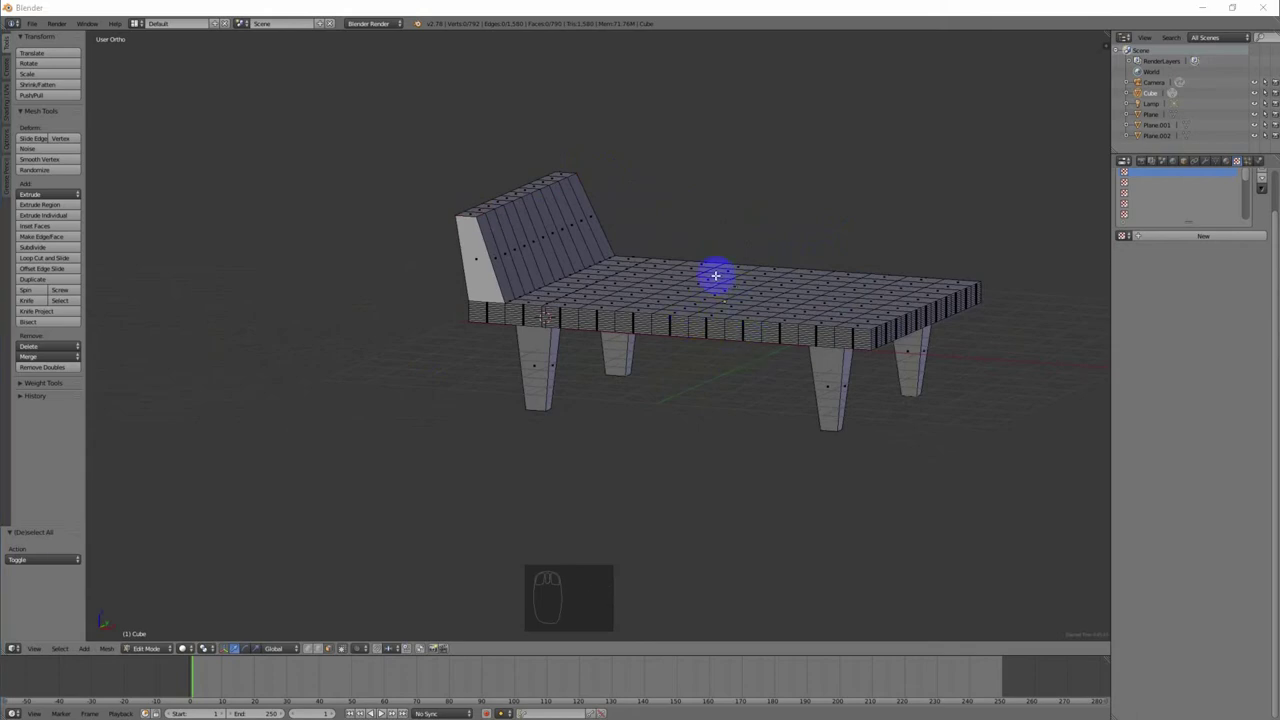
# Step: Add a Subdivision Surface modifier to the lounge seat and set its view subdivisions to 2
pyautogui.moveTo(879, 279); pyautogui.dragTo(694, 286, button='middle')
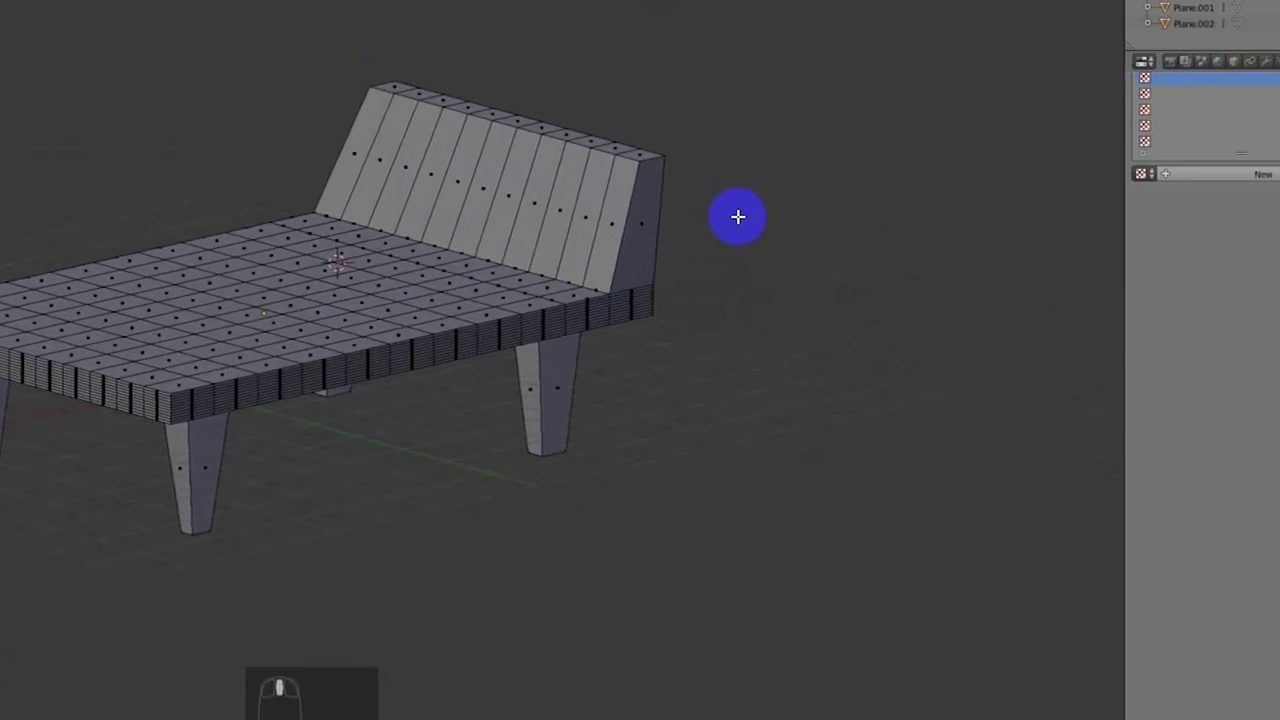
pyautogui.click(1158, 160)
pyautogui.click(1152, 115)
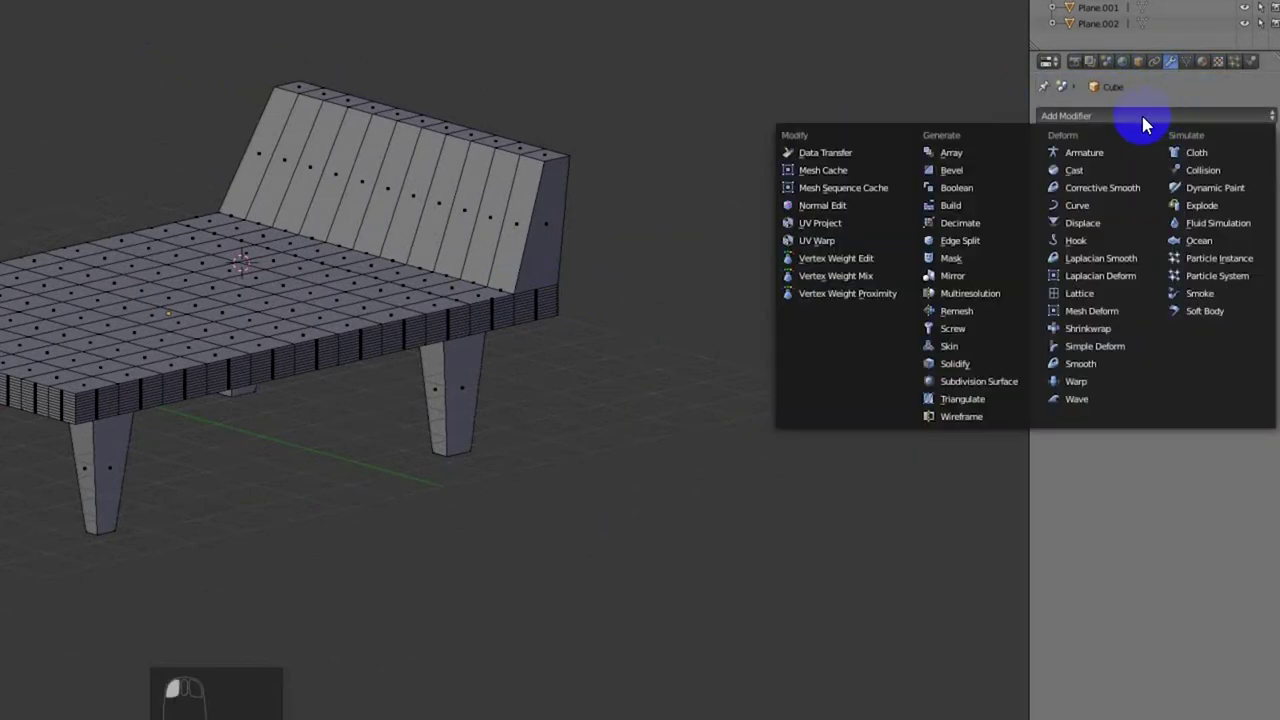
pyautogui.click(985, 382)
pyautogui.moveTo(257, 243); pyautogui.dragTo(293, 244, button='middle')
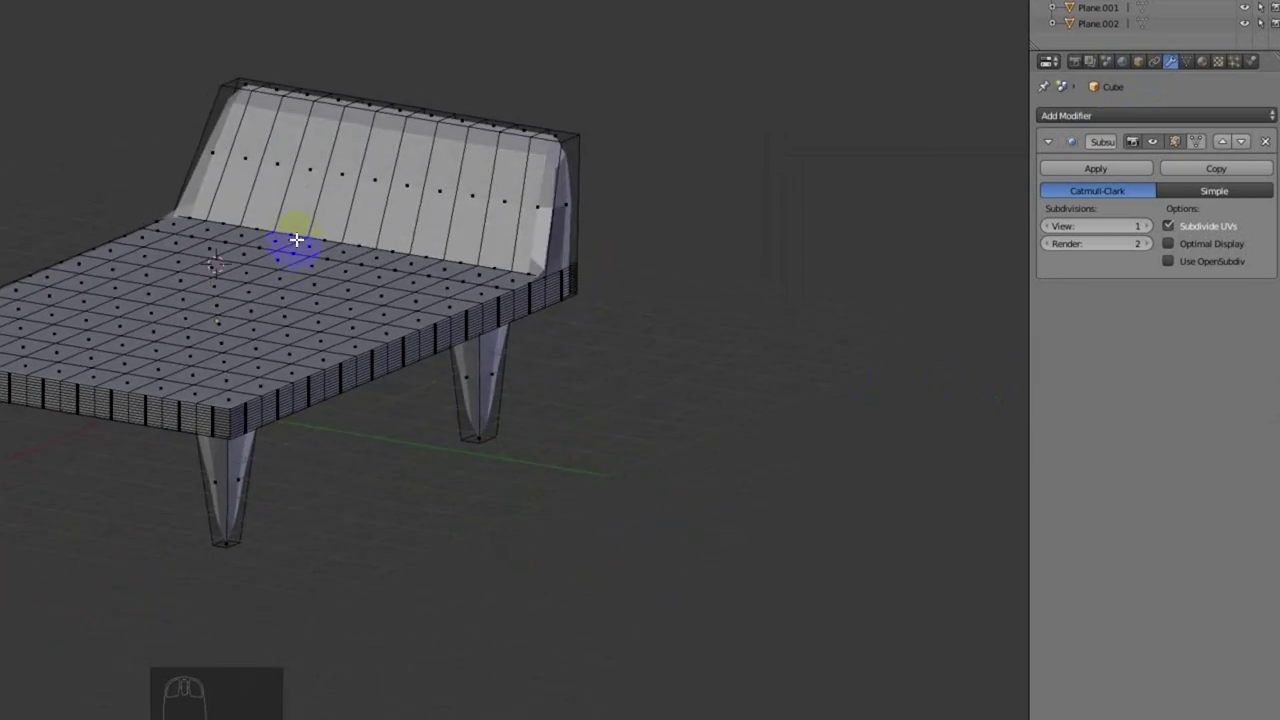
pyautogui.moveTo(646, 383); pyautogui.dragTo(560, 352, button='middle')
pyautogui.click(1146, 226)
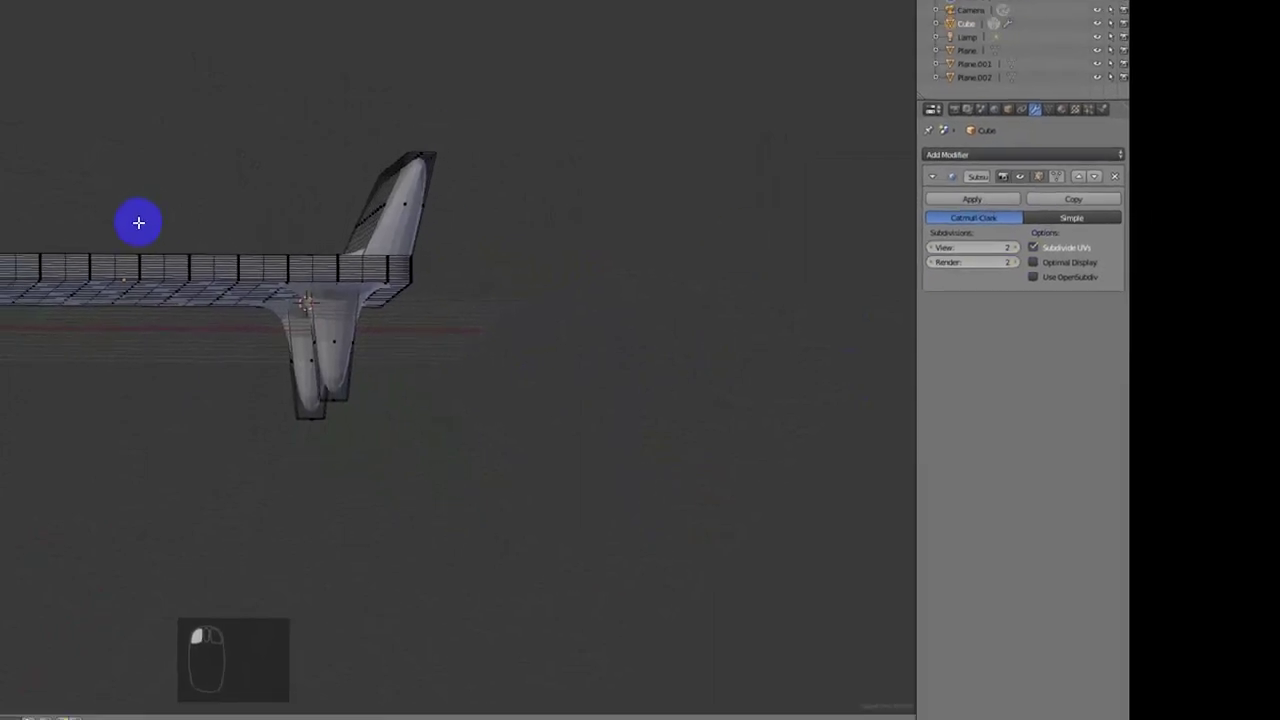
# Step: Add two horizontal loop cuts around the backrest, one near its top edge and one near its base, to sharpen the smoothed shape
pyautogui.moveTo(138, 222); pyautogui.dragTo(333, 279, button='middle')
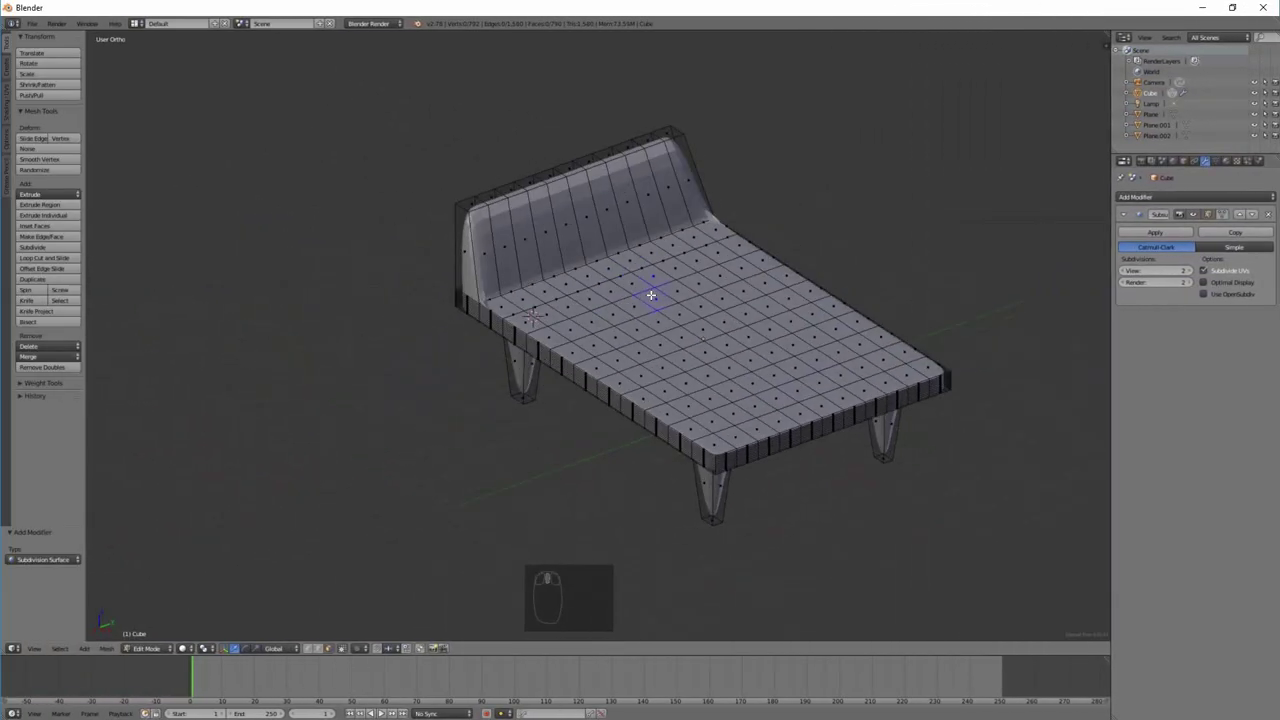
pyautogui.moveTo(651, 295); pyautogui.dragTo(609, 291, button='middle')
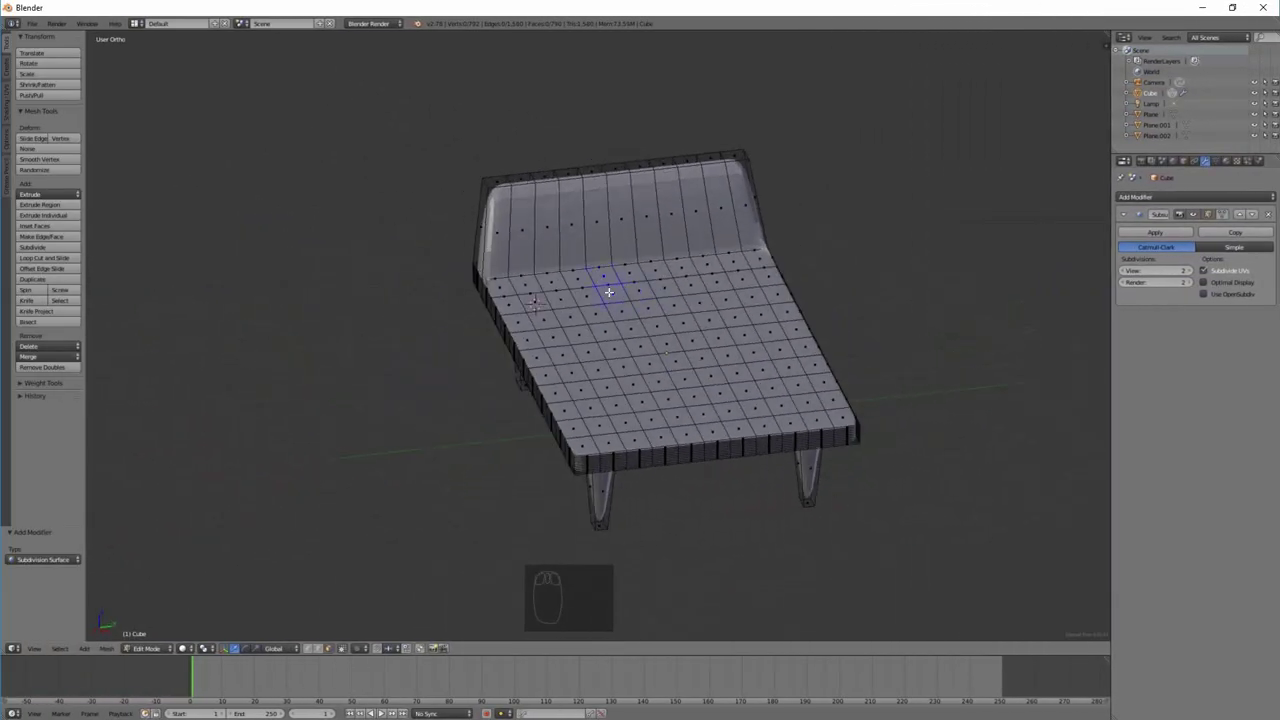
pyautogui.hotkey('ctrl', 'r')
pyautogui.click(607, 232)
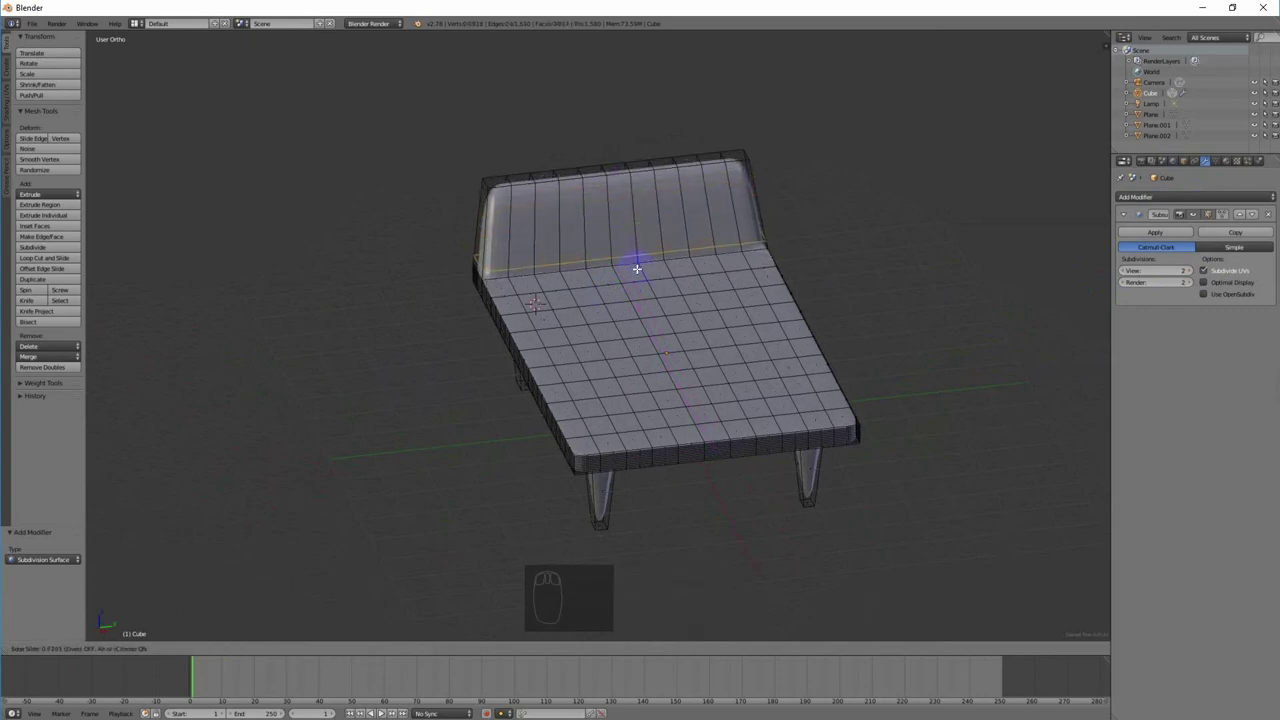
pyautogui.click(643, 200)
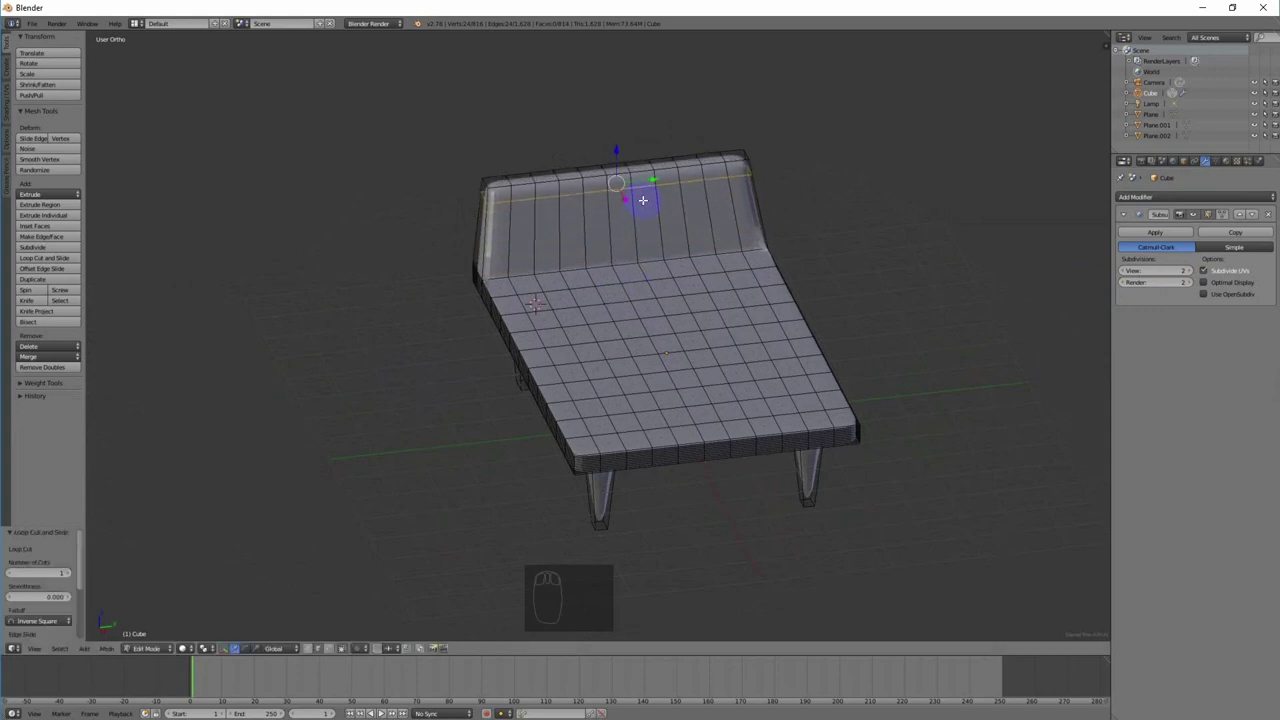
pyautogui.hotkey('ctrl', 'r')
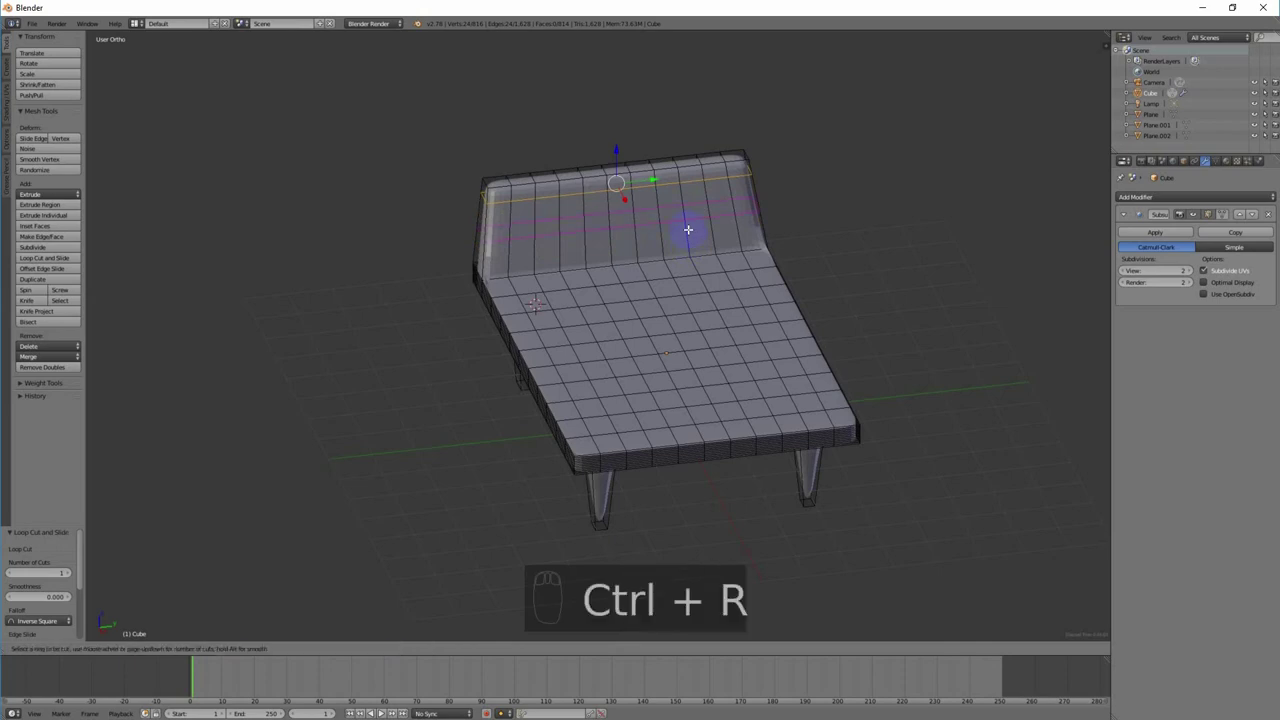
pyautogui.click(688, 230)
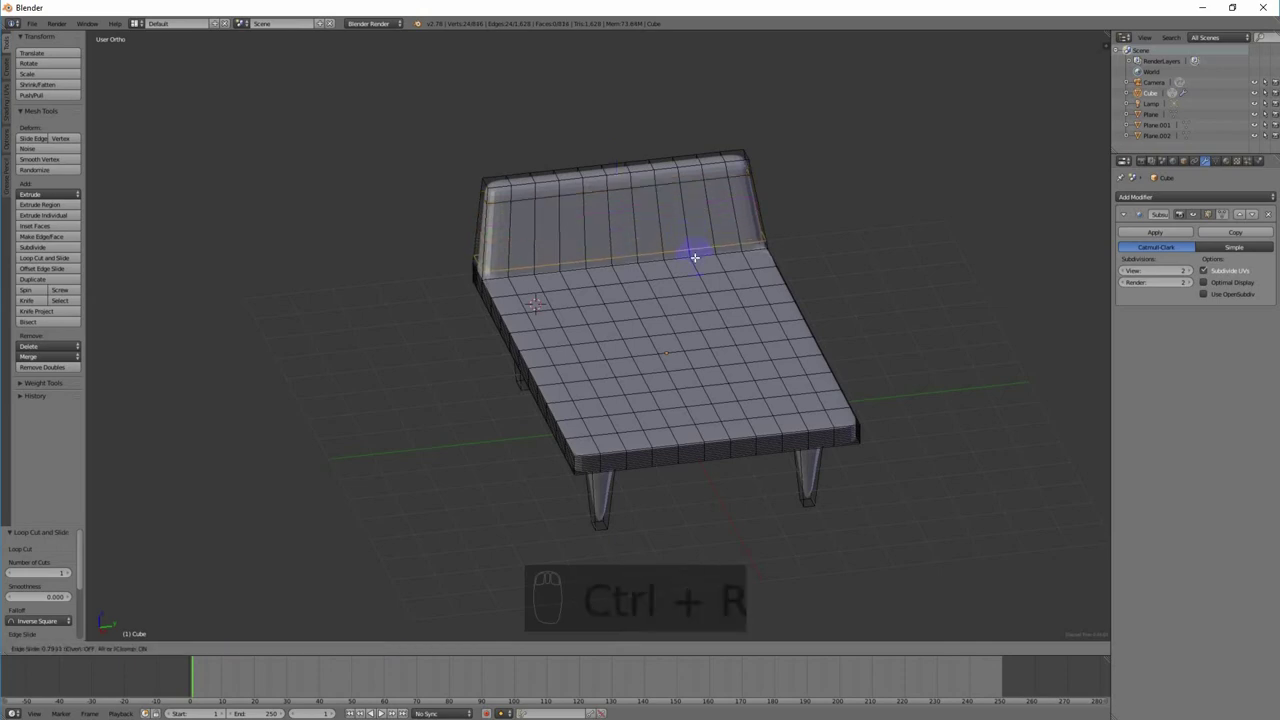
pyautogui.click(691, 251)
# Step: Add loop cuts near the foot and near the top of the first leg under the backrest end
pyautogui.moveTo(720, 374); pyautogui.dragTo(584, 367, button='middle')
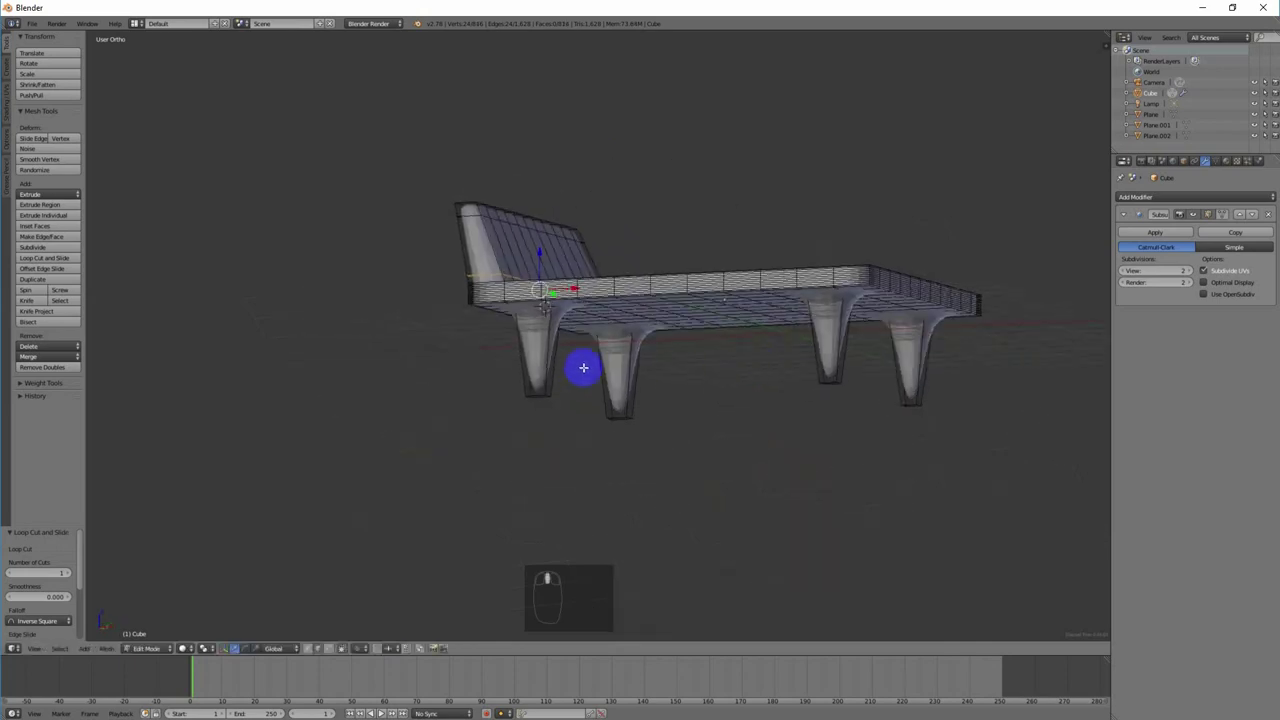
pyautogui.hotkey('ctrl', 'r')
pyautogui.click(550, 349)
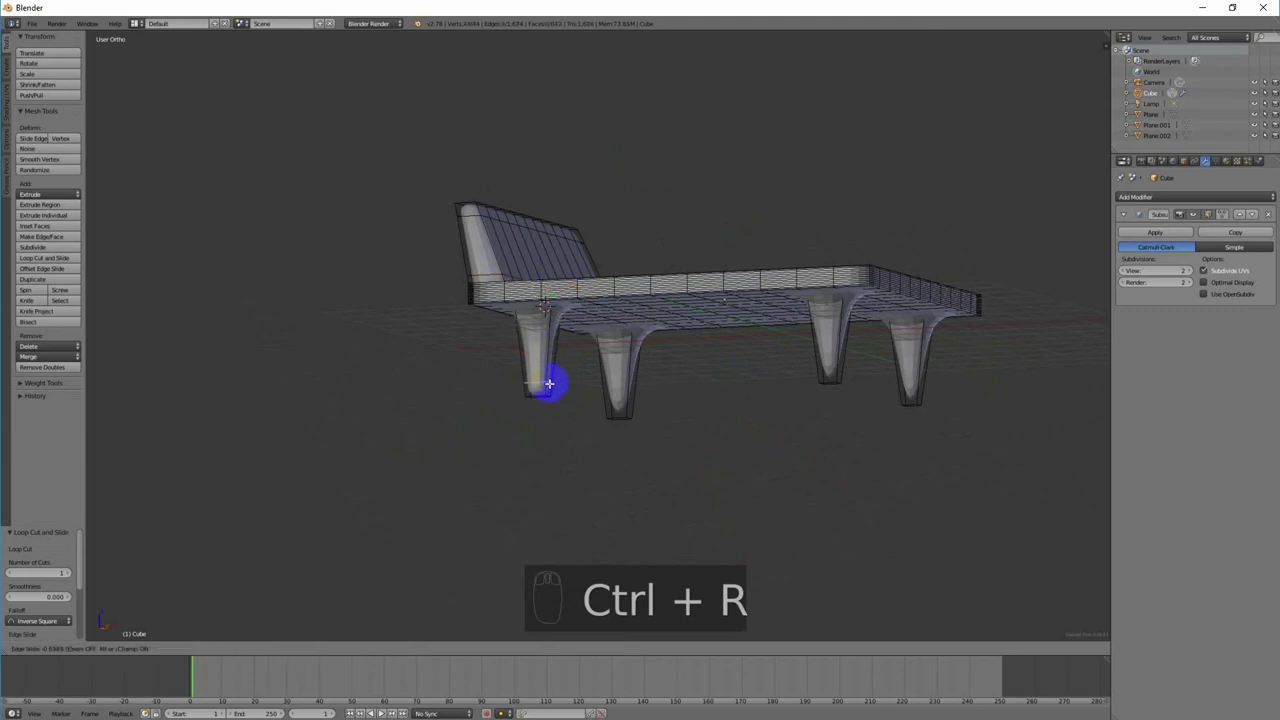
pyautogui.click(550, 389)
pyautogui.moveTo(709, 426); pyautogui.dragTo(553, 377, button='middle')
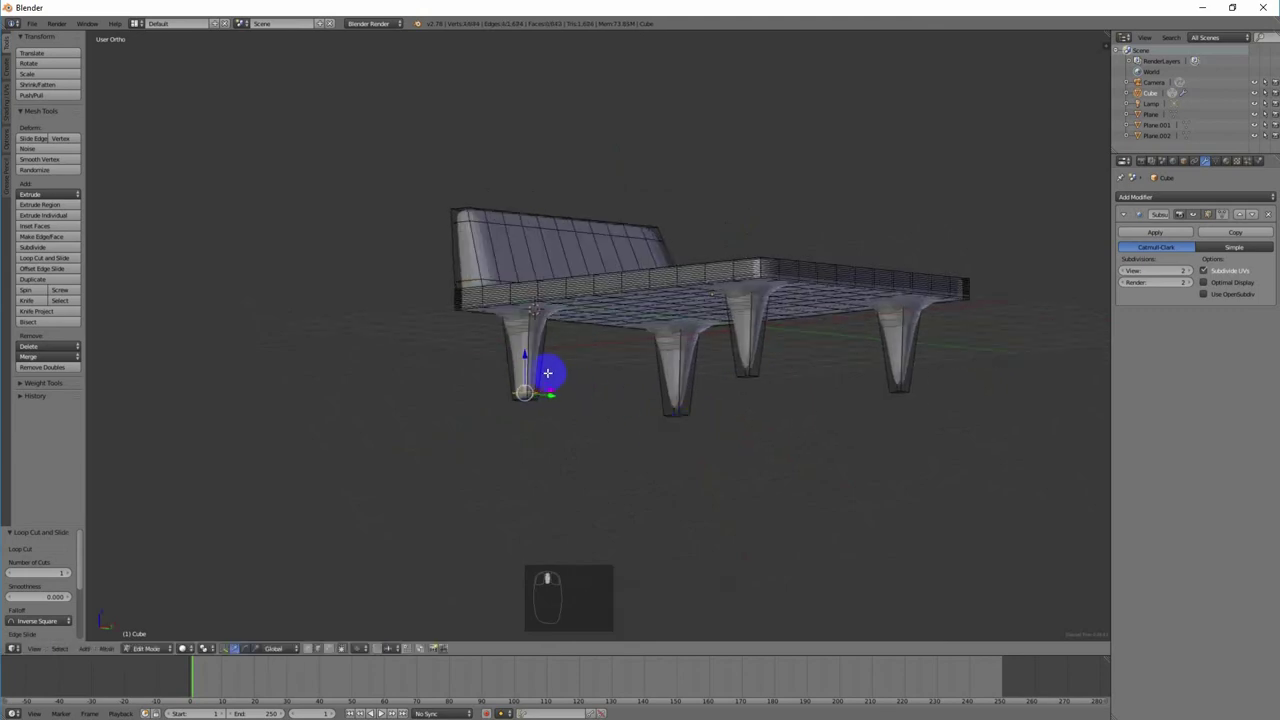
pyautogui.hotkey('ctrl', 'r')
pyautogui.click(537, 360)
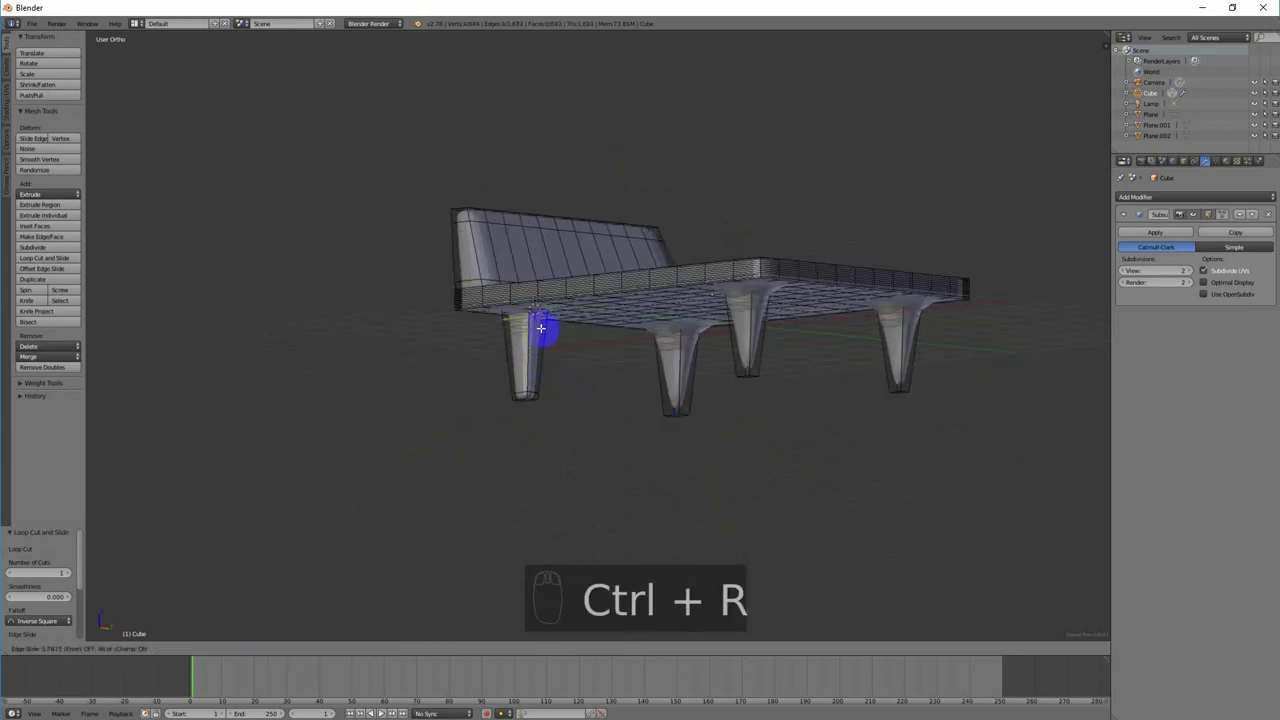
pyautogui.click(541, 328)
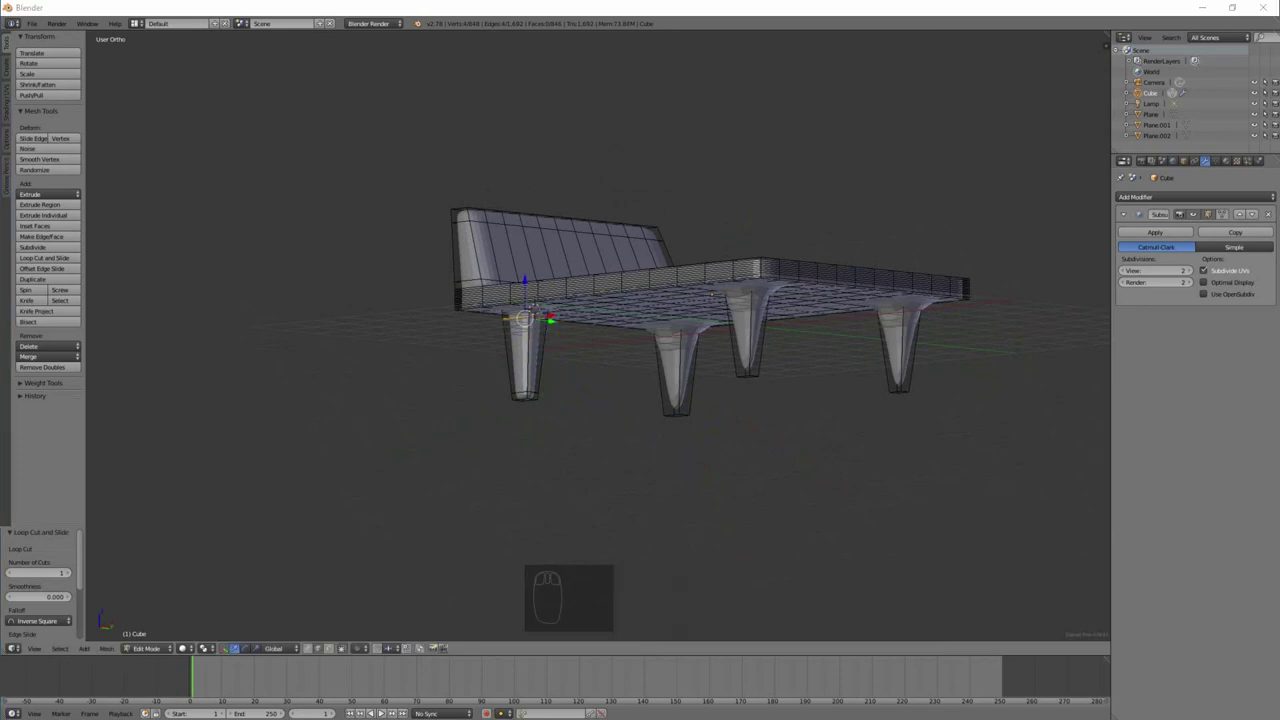
# Step: Add loop cuts near the top and near the foot of the front leg on the same side
pyautogui.moveTo(828, 366); pyautogui.dragTo(777, 396, button='middle')
pyautogui.hotkey('ctrl', 'r')
pyautogui.click(659, 375)
pyautogui.click(677, 337)
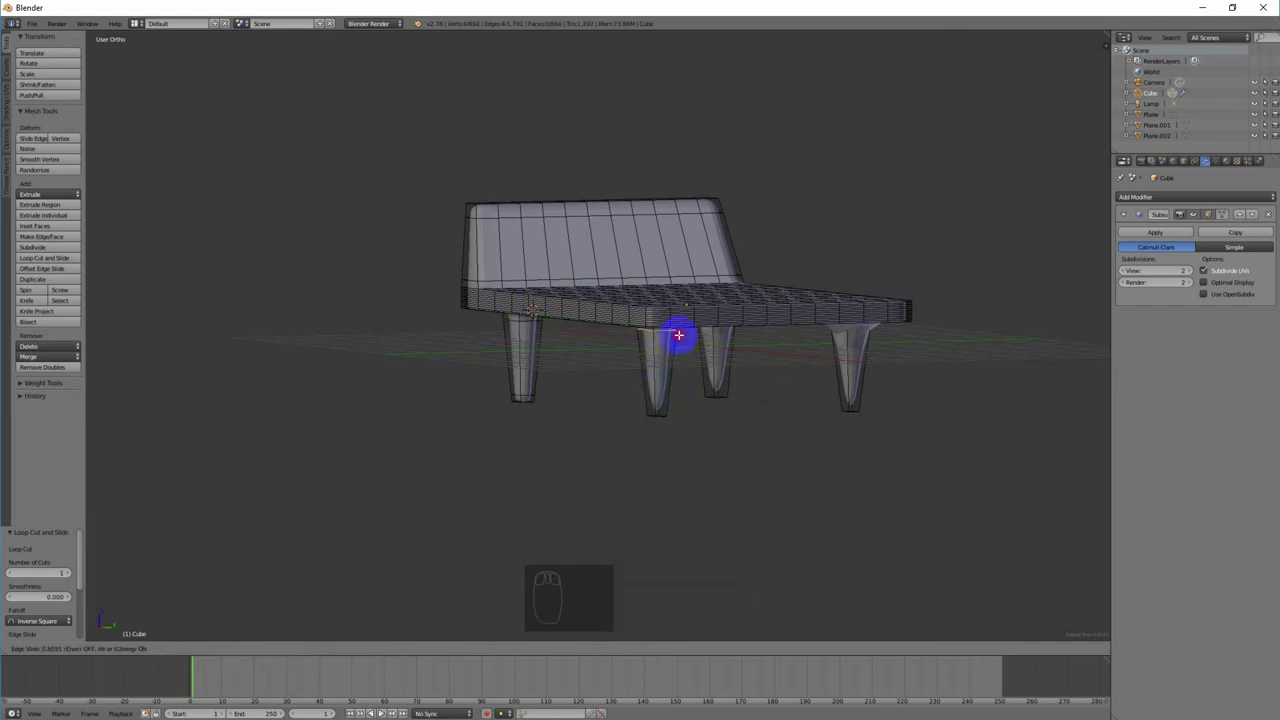
pyautogui.hotkey('ctrl', 'r')
pyautogui.click(665, 400)
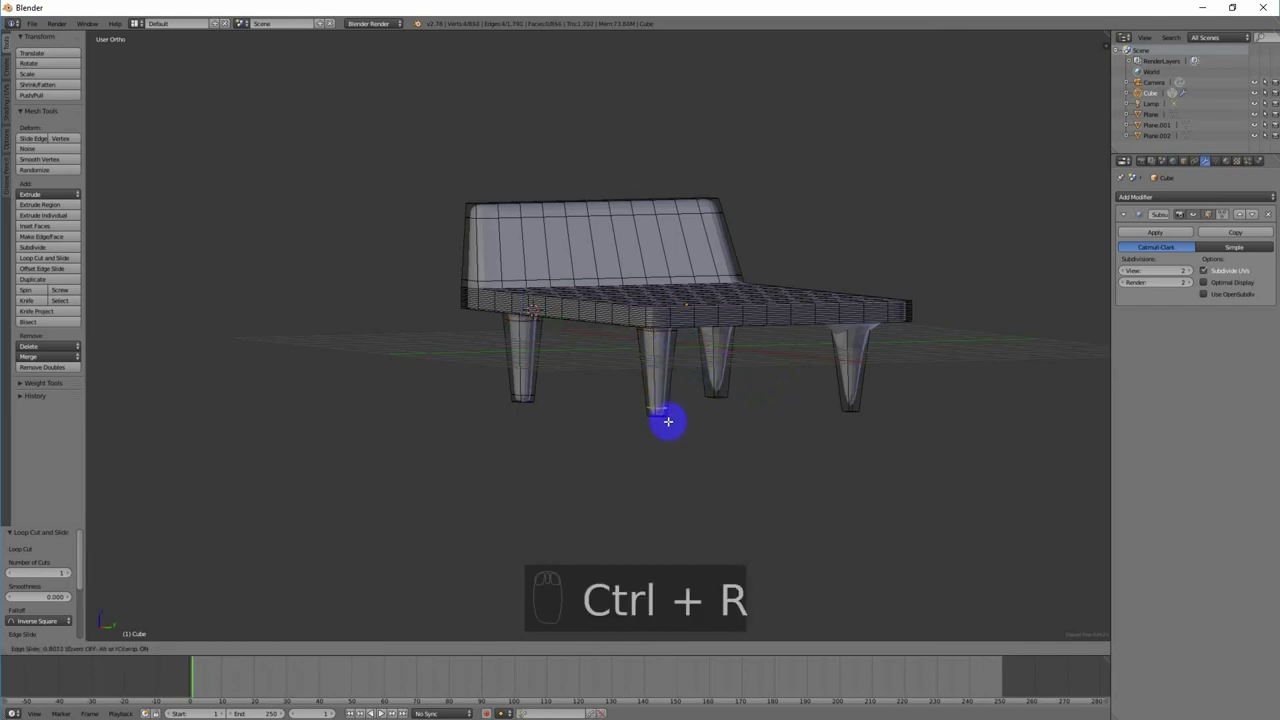
pyautogui.click(669, 423)
# Step: Add loop cuts near the foot and near the top of the other front leg
pyautogui.moveTo(791, 457); pyautogui.dragTo(746, 448, button='middle')
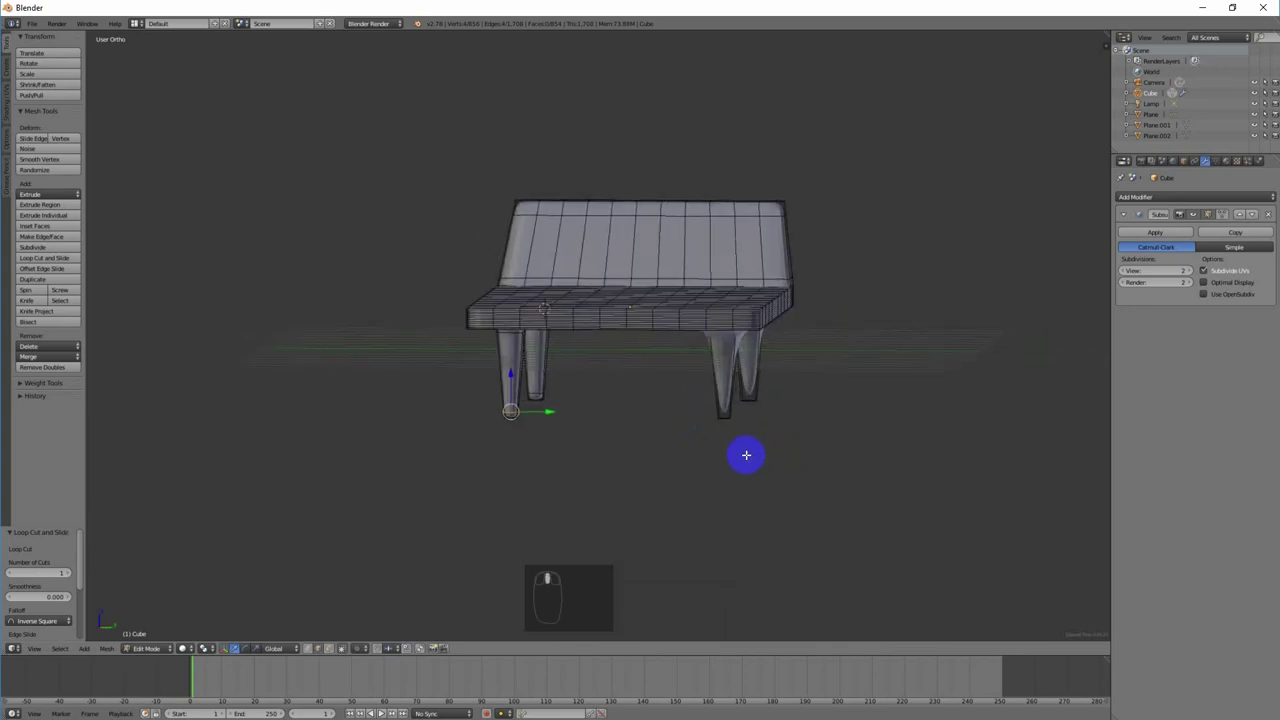
pyautogui.hotkey('ctrl', 'r')
pyautogui.click(729, 396)
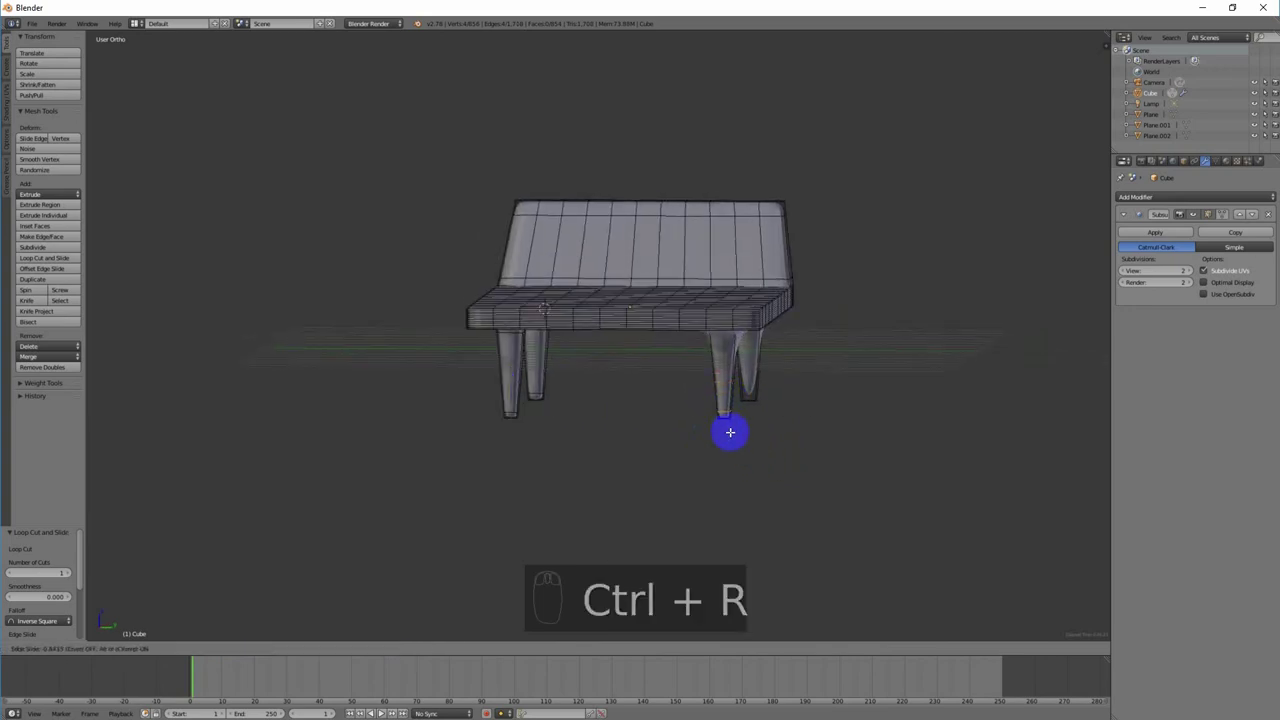
pyautogui.click(730, 432)
pyautogui.hotkey('ctrl', 'r')
pyautogui.click(727, 395)
pyautogui.click(828, 400)
# Step: Add loop cuts near the foot and near the top of the remaining leg under the backrest
pyautogui.moveTo(828, 400); pyautogui.dragTo(735, 409, button='middle')
pyautogui.hotkey('ctrl', 'r')
pyautogui.click(690, 400)
pyautogui.click(697, 410)
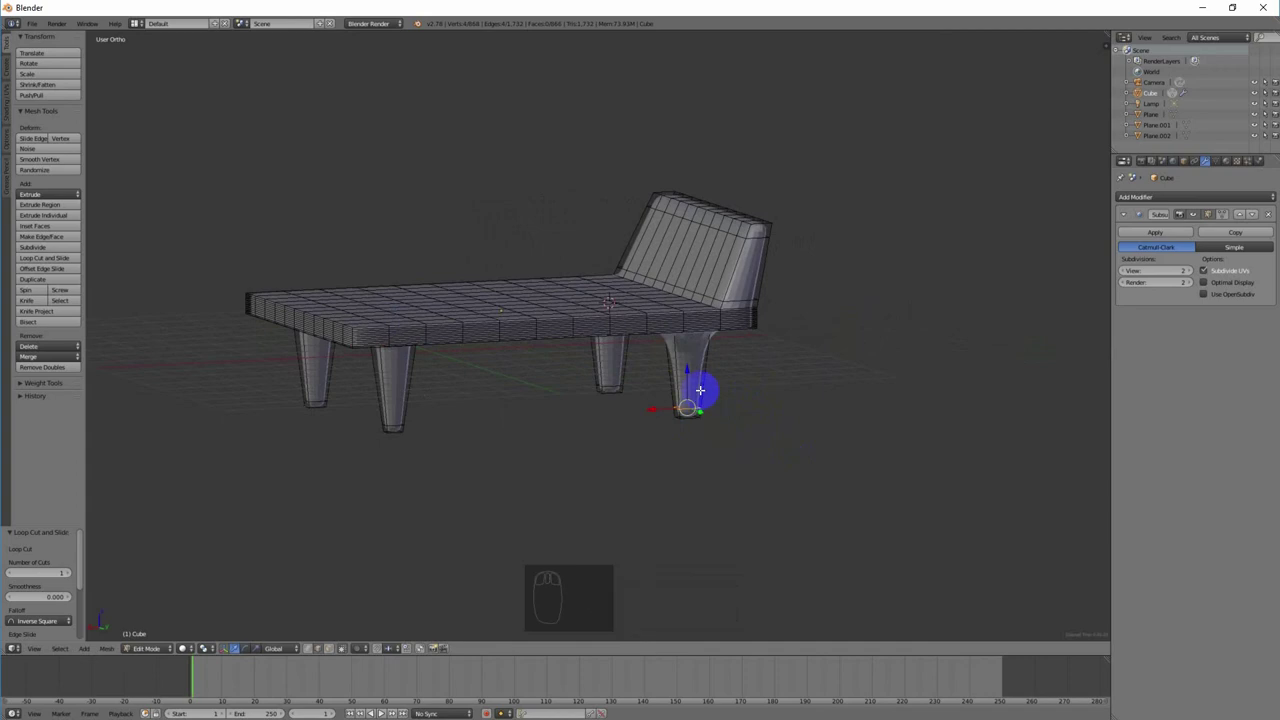
pyautogui.hotkey('ctrl', 'r')
pyautogui.click(702, 385)
pyautogui.click(713, 354)
# Step: Return to Object Mode and apply smooth shading to the lounge seat
pyautogui.moveTo(713, 354); pyautogui.dragTo(685, 378, button='middle')
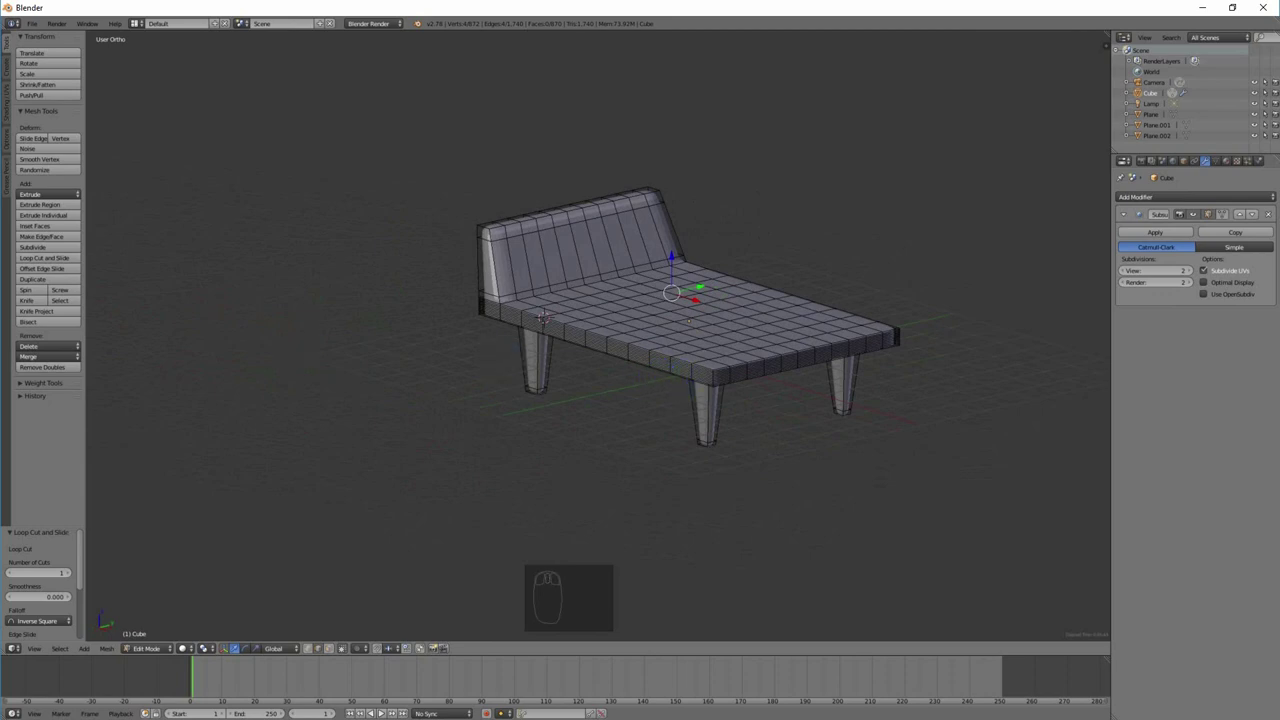
pyautogui.moveTo(860, 250); pyautogui.dragTo(921, 245, button='middle')
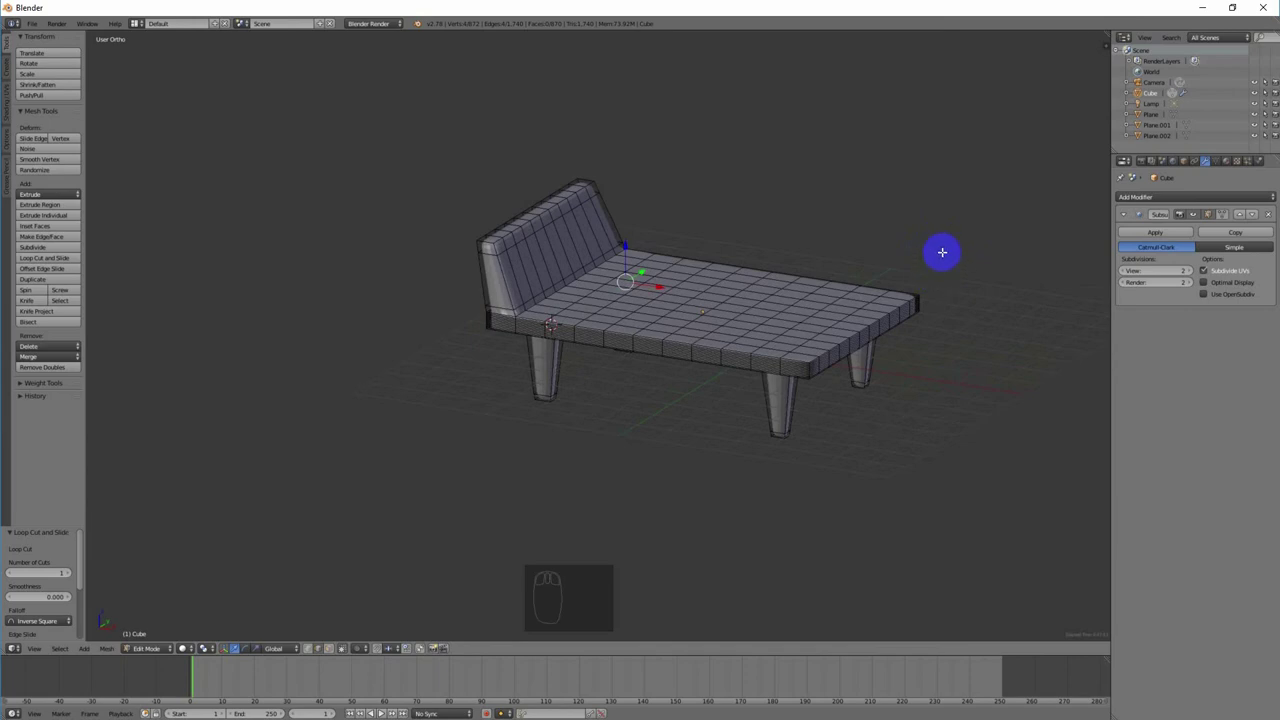
pyautogui.press('Tab')
pyautogui.moveTo(909, 223); pyautogui.dragTo(799, 228, button='middle')
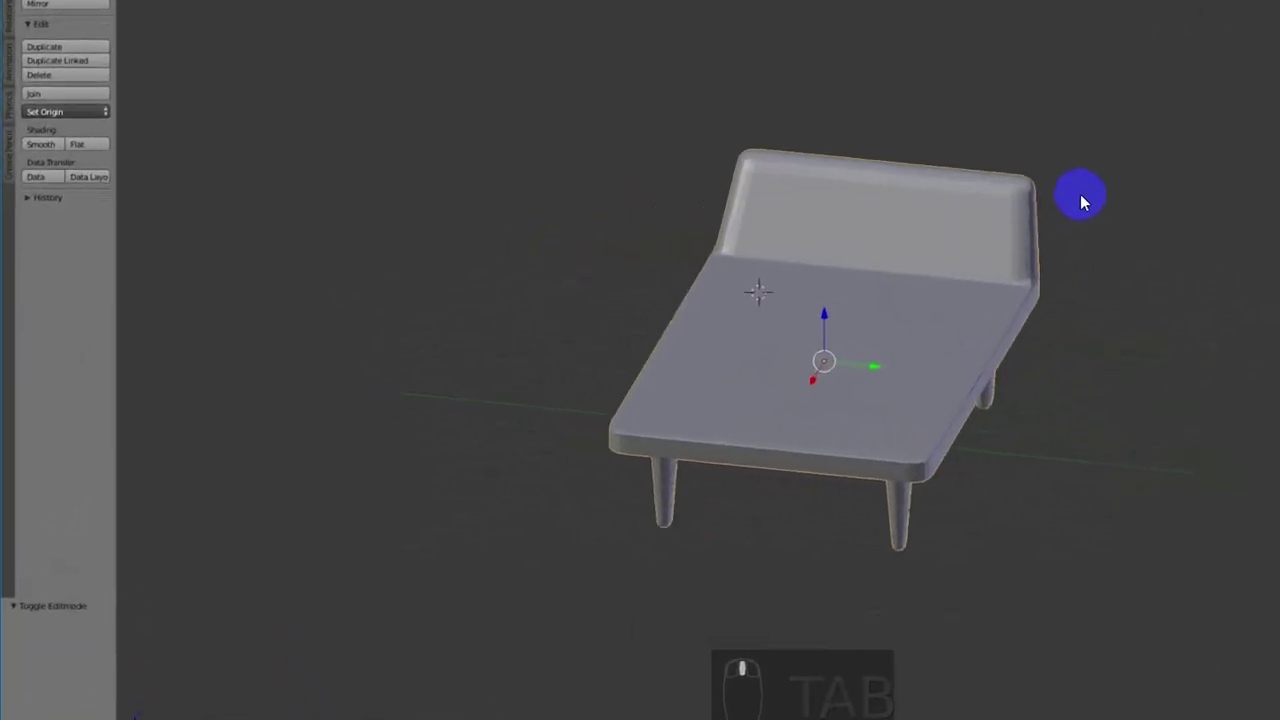
pyautogui.click(44, 124)
pyautogui.click(40, 173)
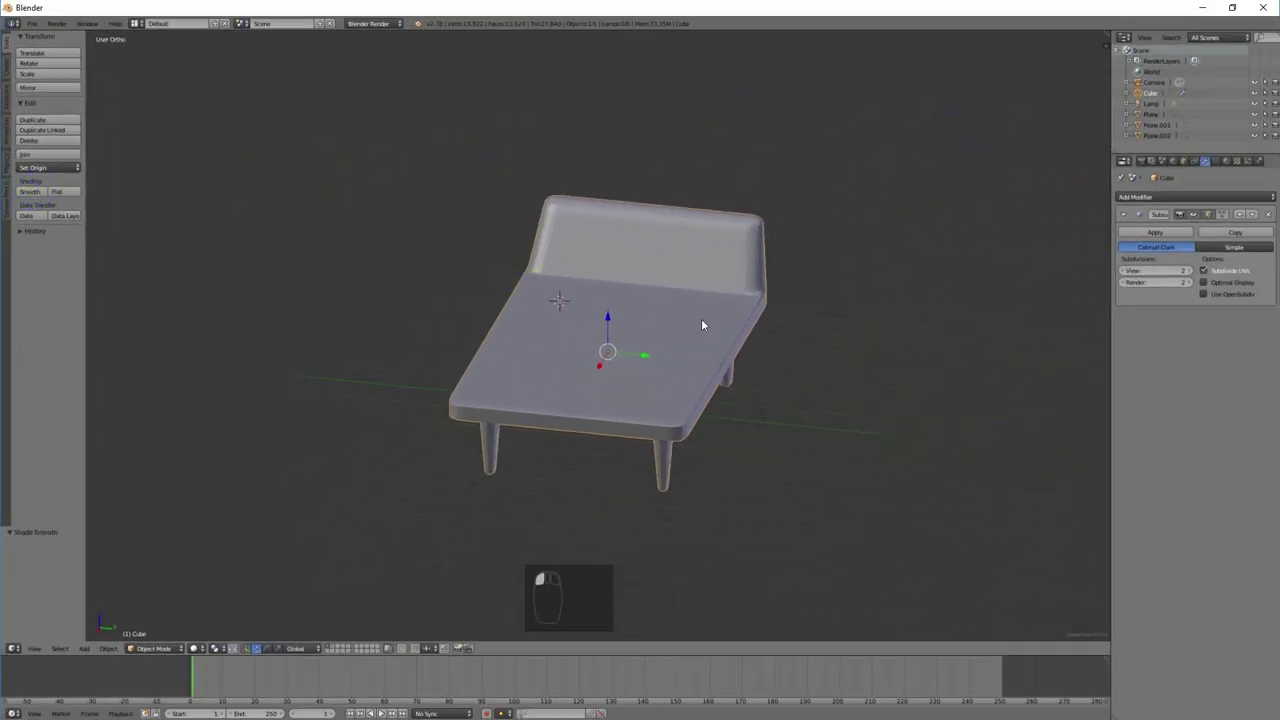
pyautogui.moveTo(701, 325)
pyautogui.mouseDown(button='middle')
pyautogui.moveTo(837, 386)
pyautogui.moveTo(751, 360)
pyautogui.moveTo(699, 369)
pyautogui.moveTo(791, 371)
pyautogui.moveTo(900, 403)
pyautogui.moveTo(718, 403)
pyautogui.moveTo(771, 363)
pyautogui.moveTo(770, 377)
pyautogui.moveTo(677, 389)
pyautogui.moveTo(699, 348)
pyautogui.mouseUp(button='middle')
pyautogui.rightClick(699, 348)
# Step: Create a new material for the lounge seat
pyautogui.click(1227, 162)
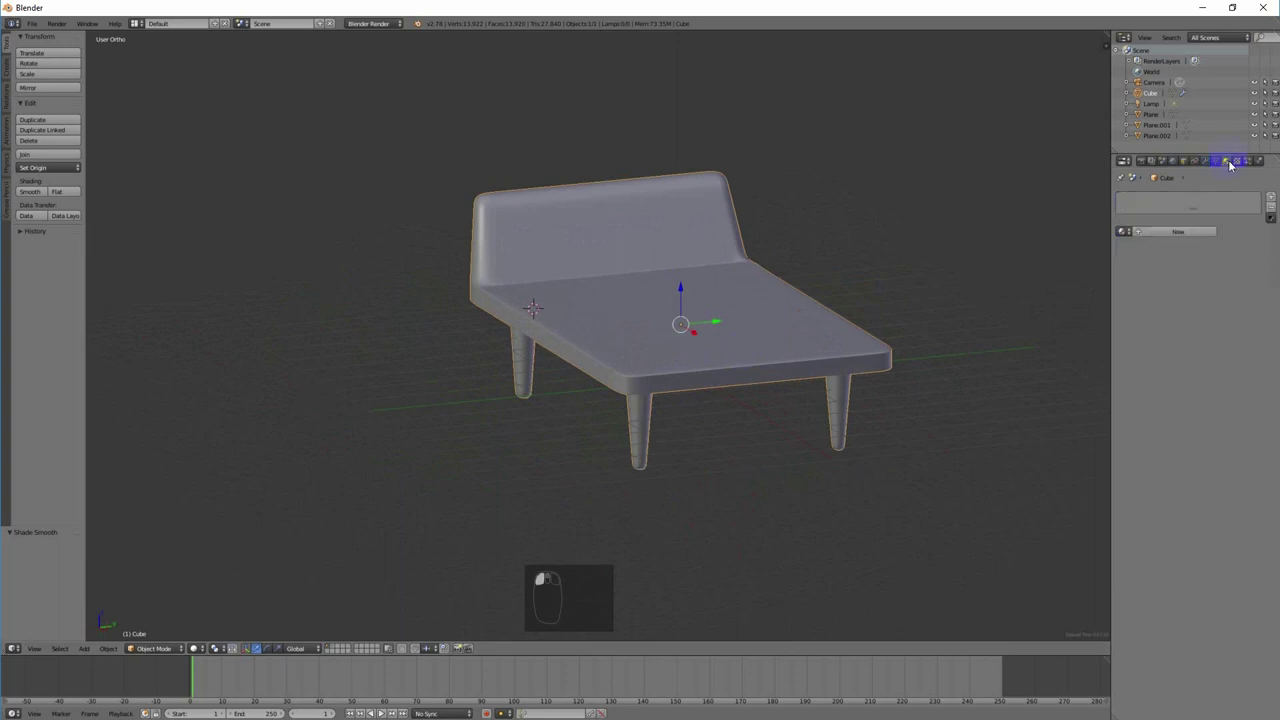
pyautogui.click(1177, 233)
pyautogui.moveTo(777, 266); pyautogui.dragTo(983, 357, button='middle')
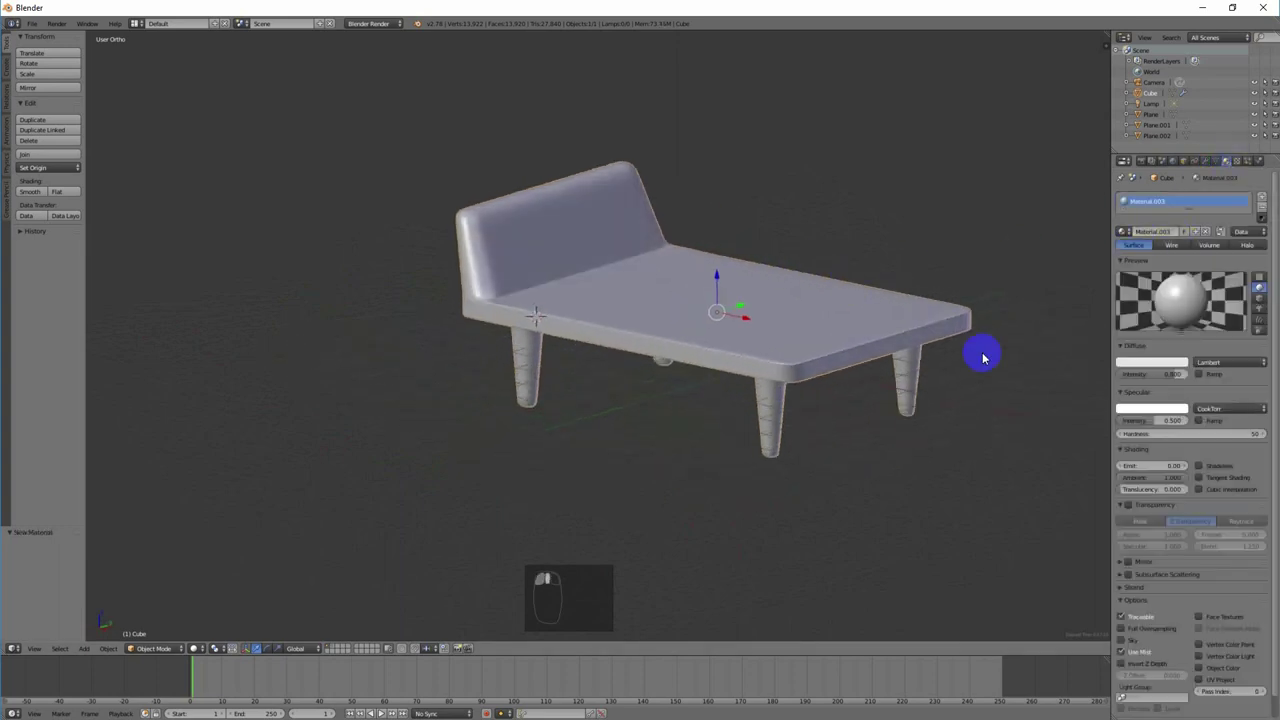
# Step: Try an orange diffuse colour at full brightness on the seat's material
pyautogui.click(1140, 365)
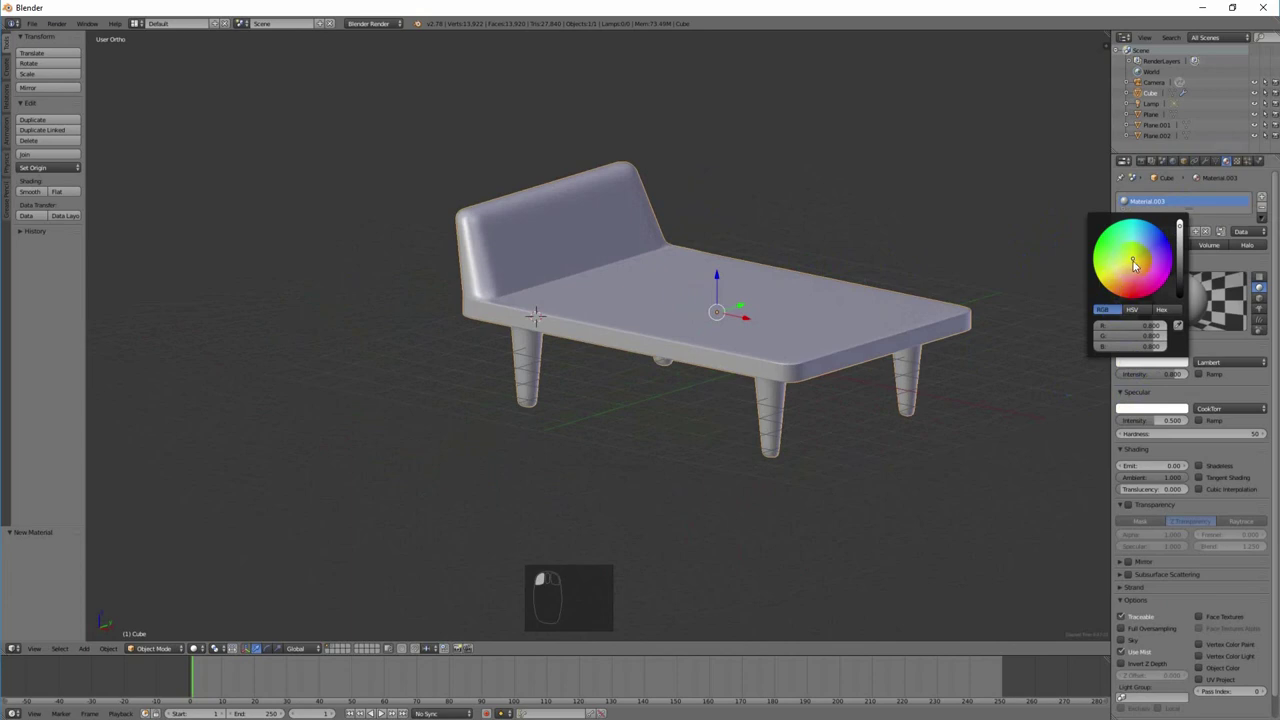
pyautogui.moveTo(1131, 261); pyautogui.dragTo(1125, 274)
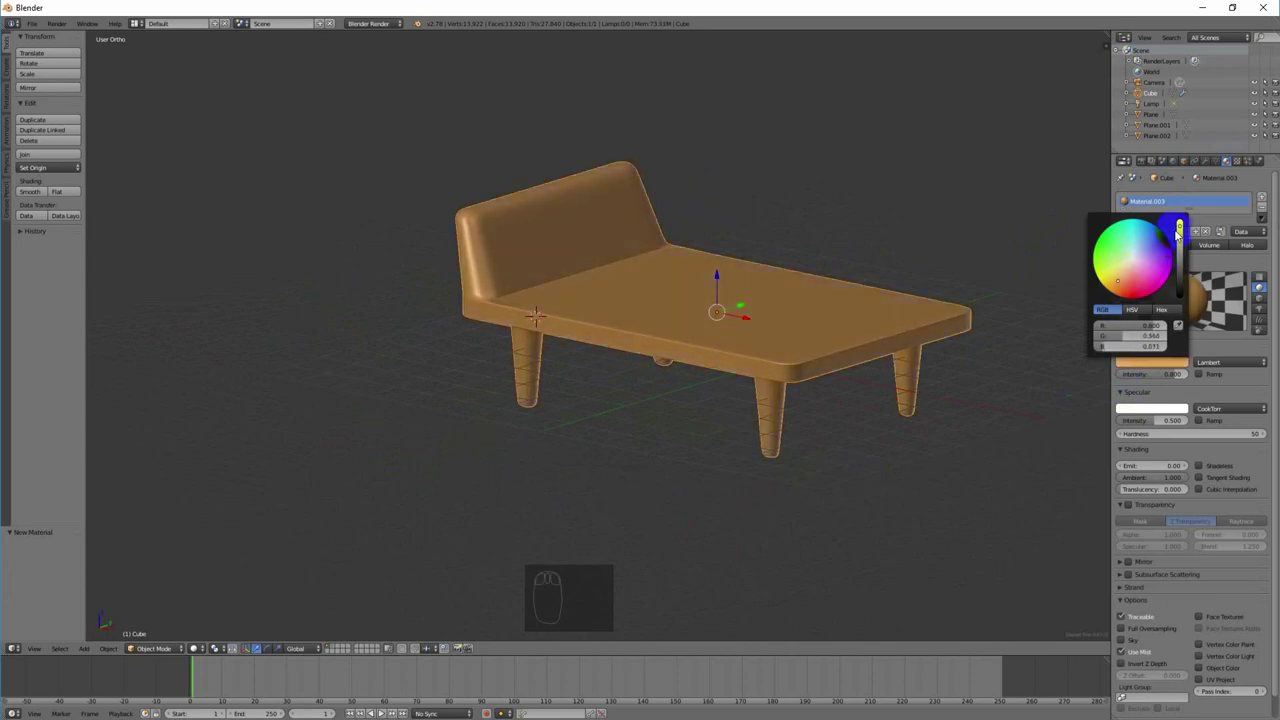
pyautogui.moveTo(1180, 228)
pyautogui.mouseDown()
pyautogui.moveTo(1180, 265)
pyautogui.moveTo(1180, 221)
pyautogui.mouseUp()
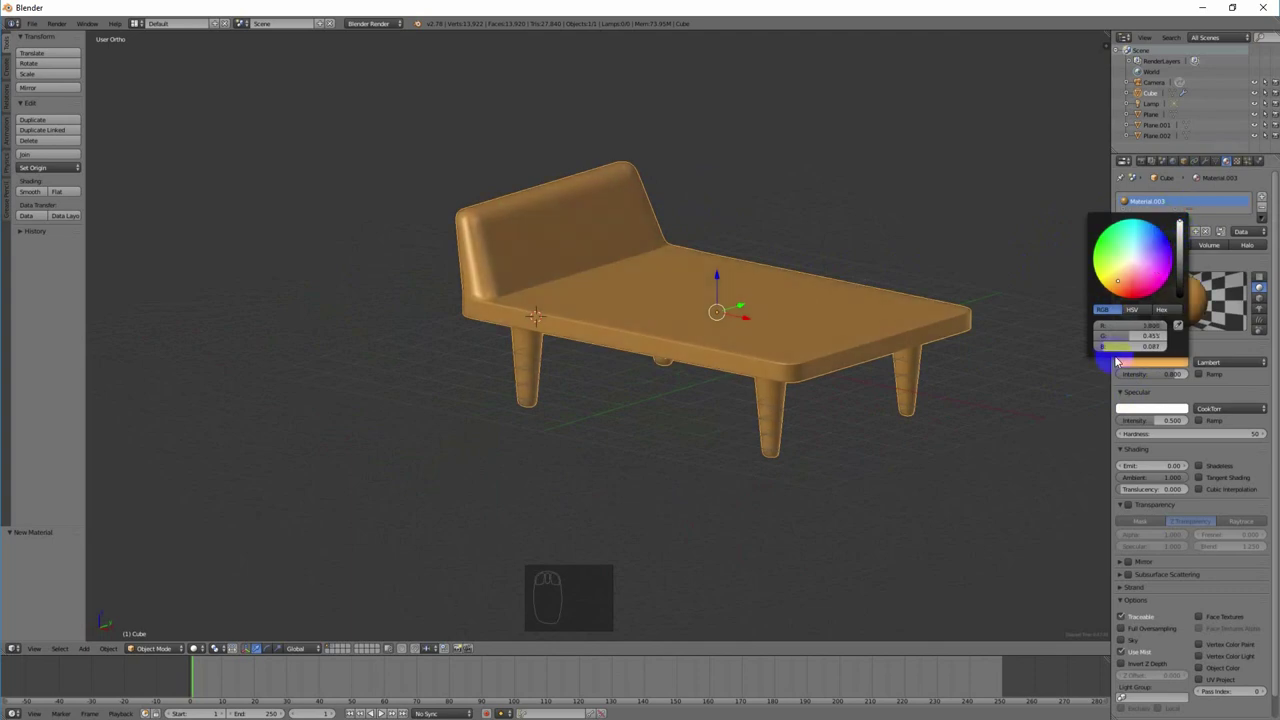
# Step: Set the seat material's diffuse colour to white
pyautogui.moveTo(1130, 338); pyautogui.dragTo(1214, 337)
pyautogui.moveTo(829, 294); pyautogui.dragTo(727, 340, button='middle')
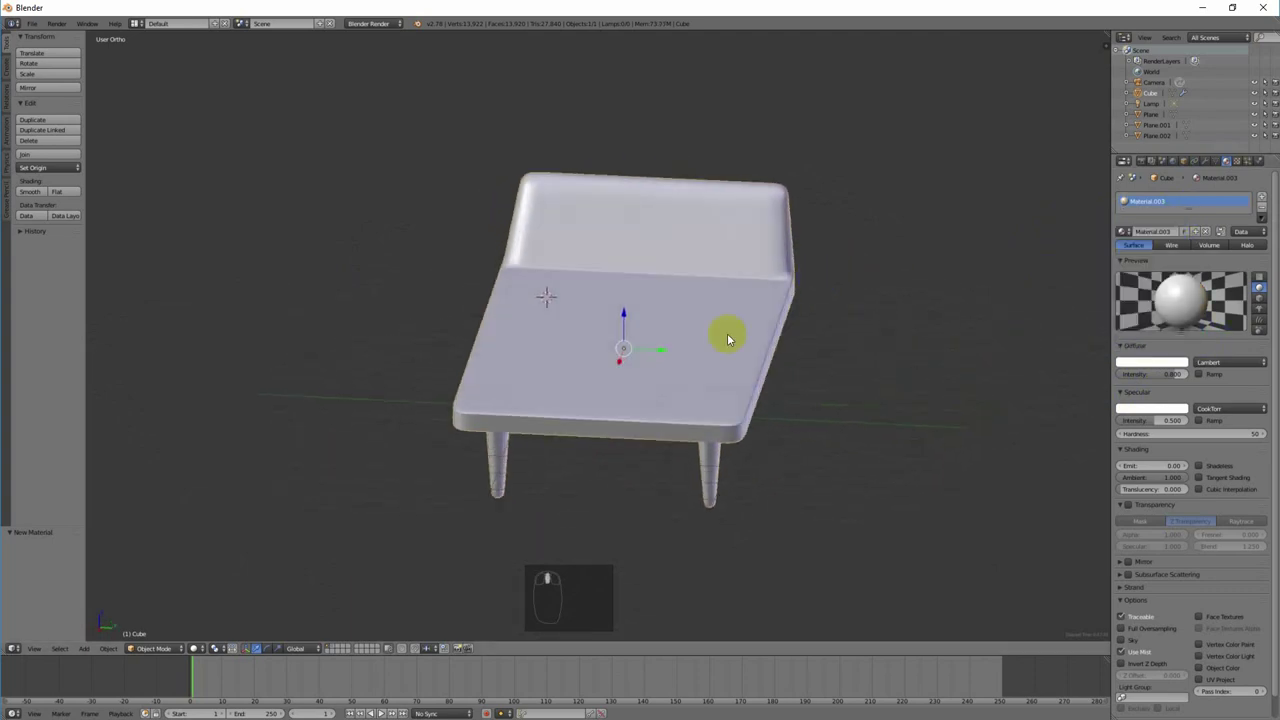